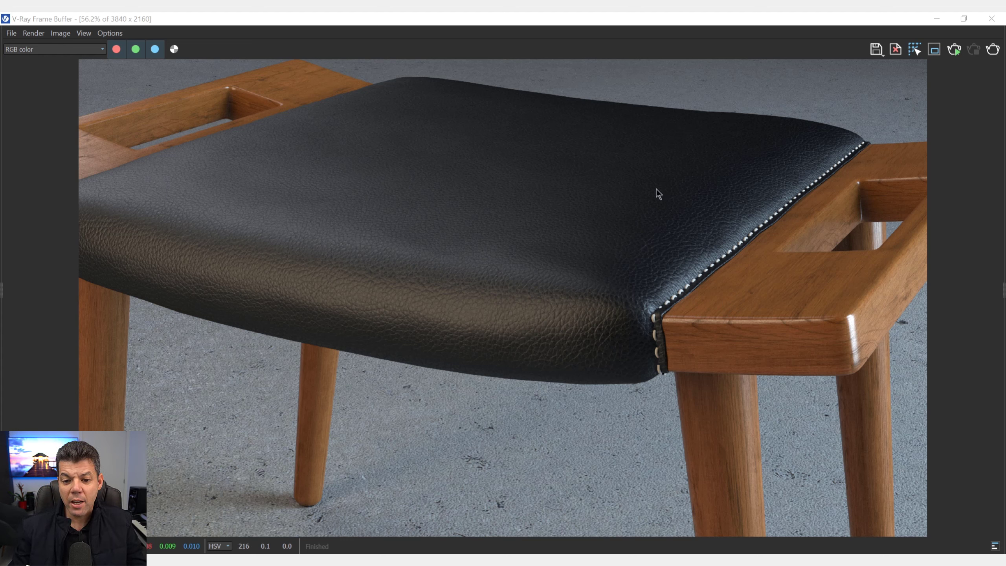
Review the finished black-leather stool render, then minimize the V-Ray Frame Buffer to show SketchUp
{"action": "left_click", "coordinate": [939, 19]}
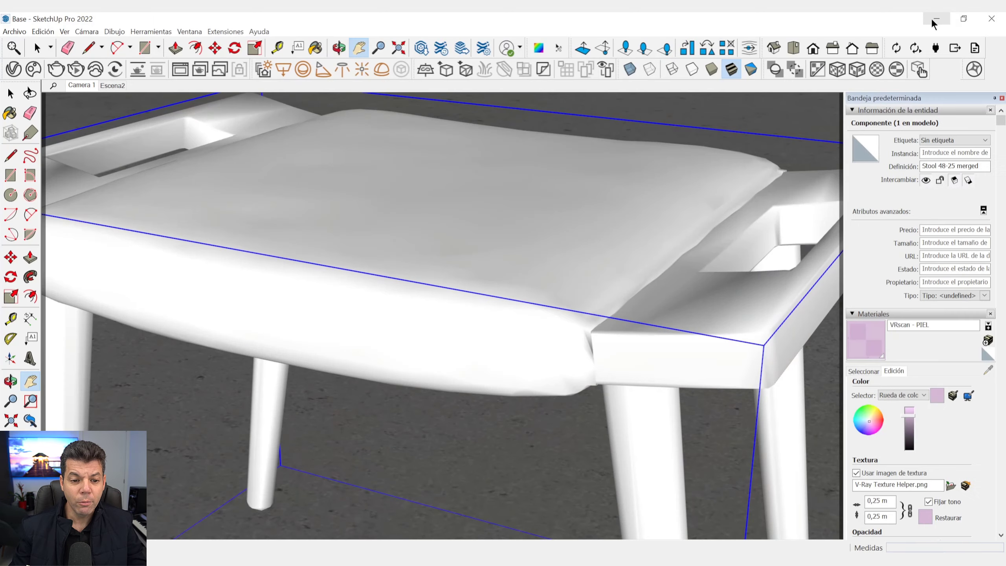
Minimize SketchUp and browse the Chaos Scans Propiedades feature cards down to GPU support
{"action": "left_click", "coordinate": [938, 19]}
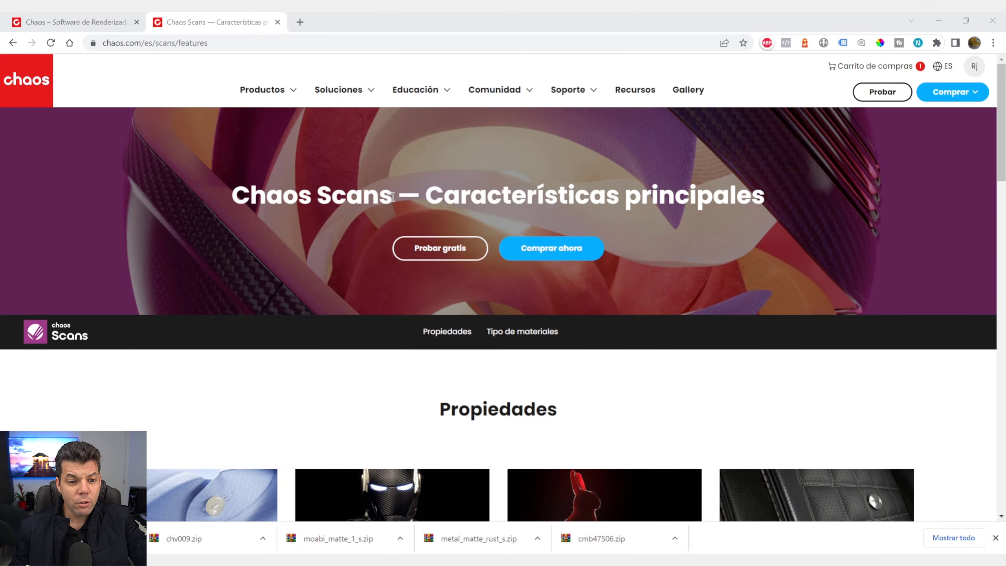
{"action": "left_click_drag", "start_coordinate": [394, 197], "coordinate": [218, 209]}
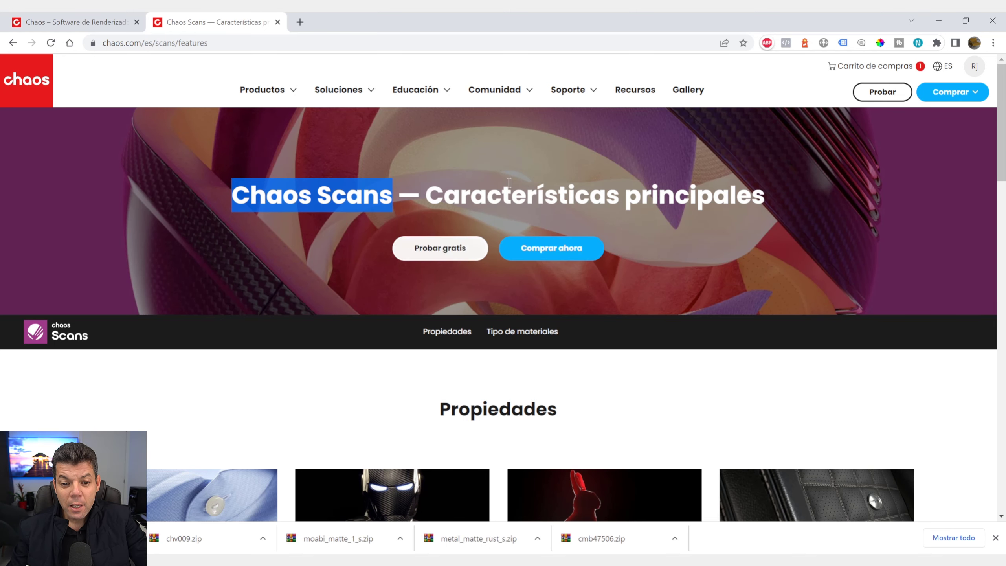
{"action": "left_click_drag", "start_coordinate": [767, 193], "coordinate": [702, 194]}
{"action": "scroll", "coordinate": [700, 222], "scroll_direction": "down", "scroll_amount": 2}
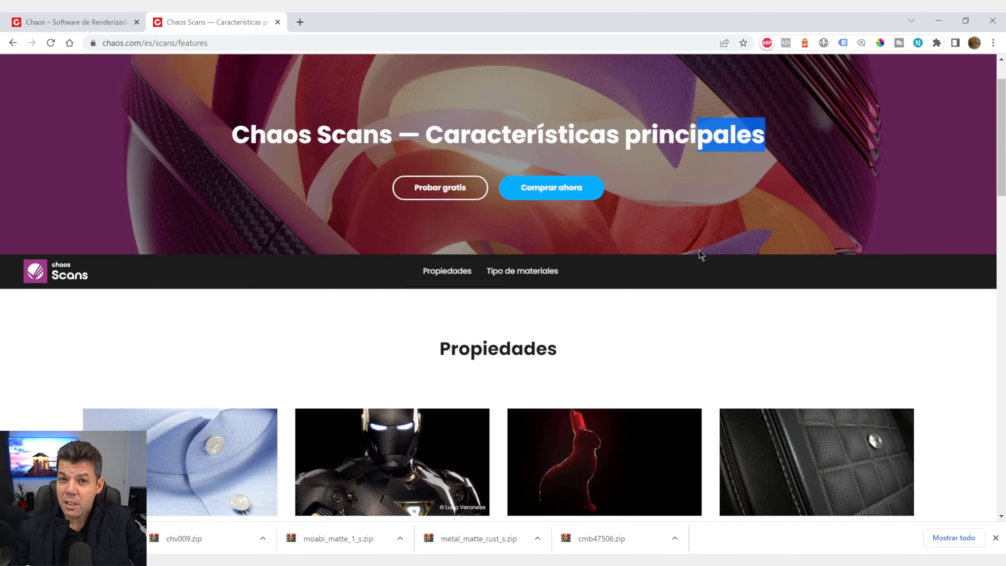
{"action": "scroll", "coordinate": [699, 250], "scroll_direction": "down", "scroll_amount": 5}
{"action": "scroll", "coordinate": [696, 249], "scroll_direction": "down", "scroll_amount": 2}
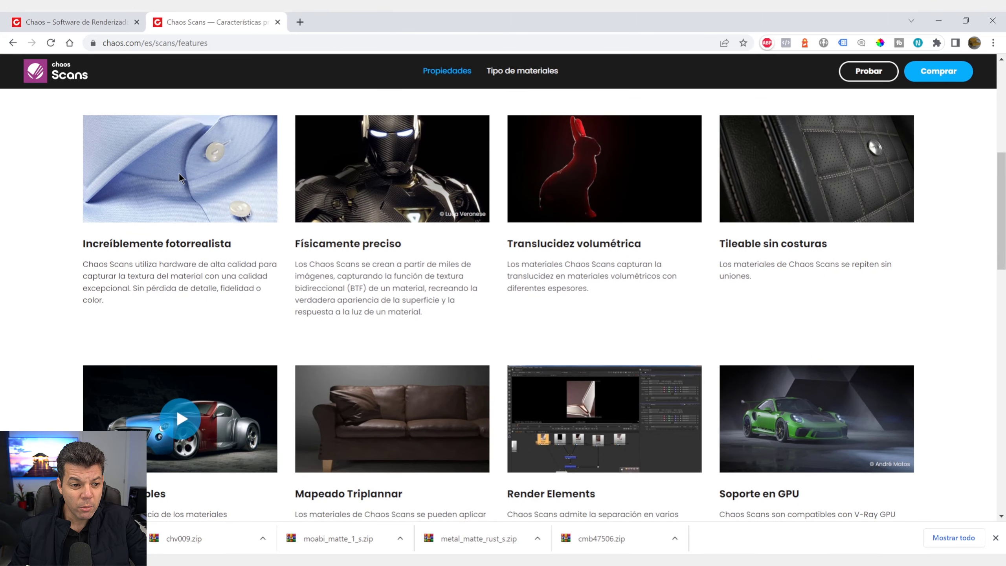
{"action": "scroll", "coordinate": [180, 178], "scroll_direction": "up", "scroll_amount": 1}
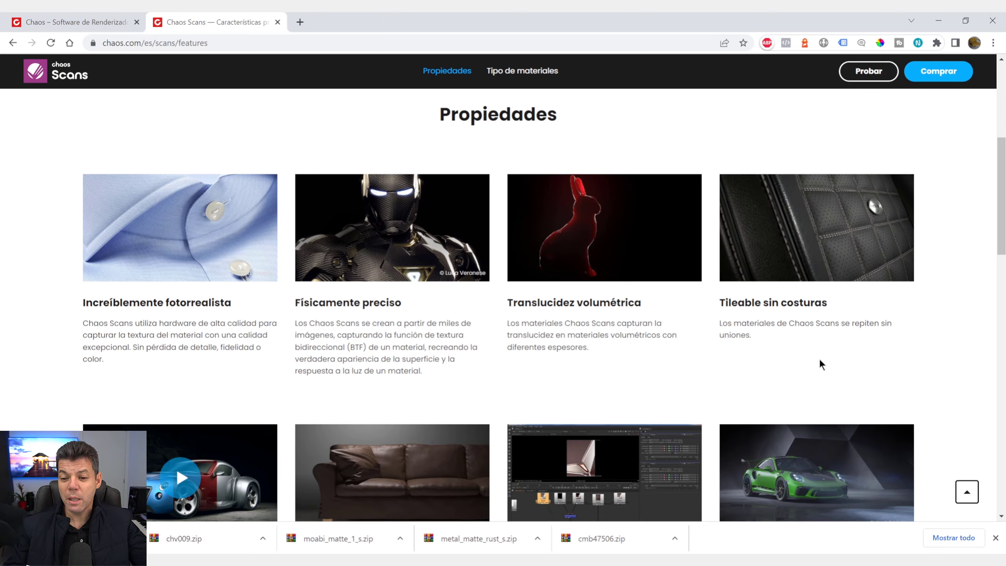
{"action": "scroll", "coordinate": [737, 352], "scroll_direction": "down", "scroll_amount": 4}
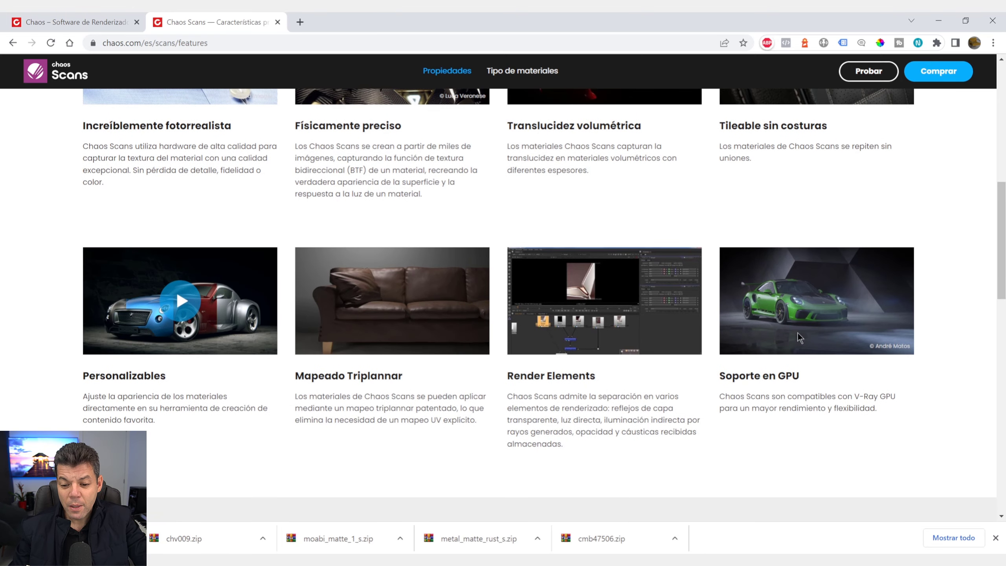
Scroll down through Tipo de materiales and the page footer, then back up
{"action": "scroll", "coordinate": [429, 463], "scroll_direction": "down", "scroll_amount": 6}
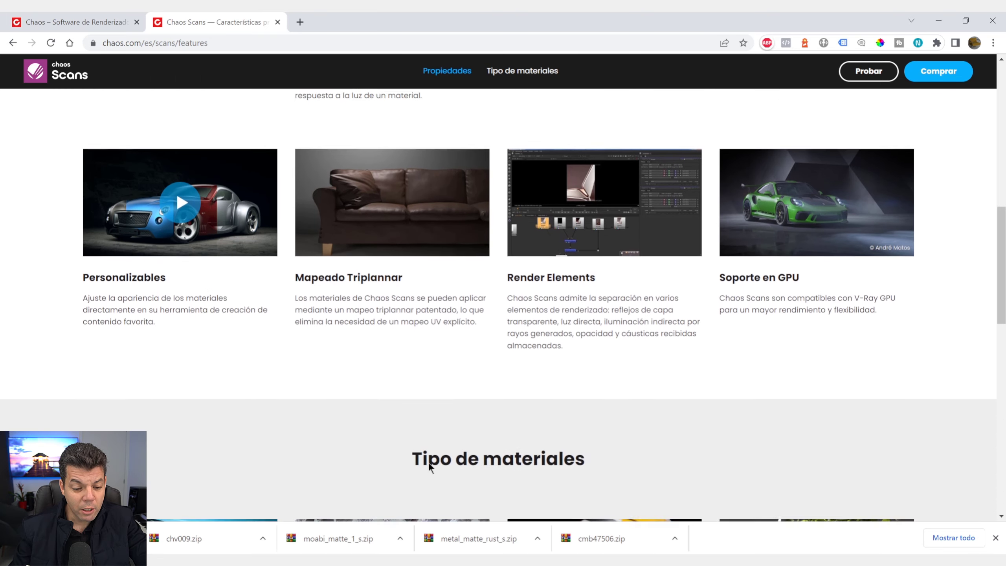
{"action": "scroll", "coordinate": [658, 333], "scroll_direction": "down", "scroll_amount": 3}
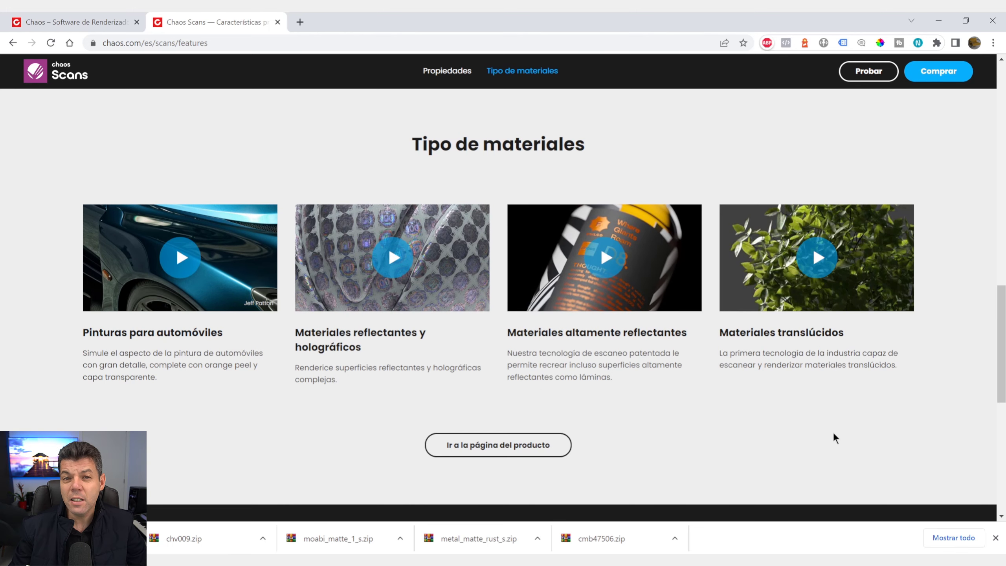
{"action": "scroll", "coordinate": [754, 432], "scroll_direction": "down", "scroll_amount": 4}
{"action": "scroll", "coordinate": [731, 428], "scroll_direction": "down", "scroll_amount": 4}
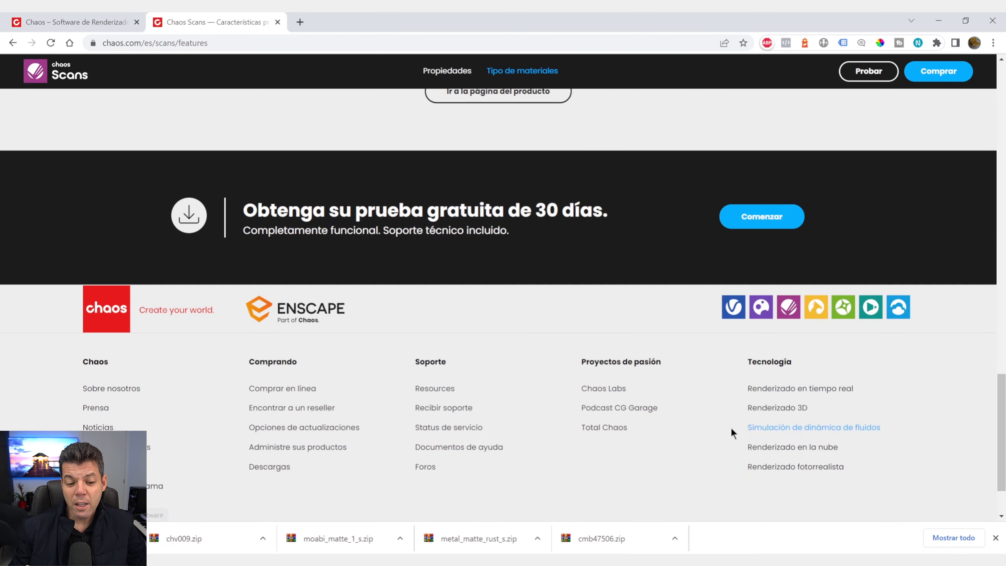
{"action": "scroll", "coordinate": [674, 429], "scroll_direction": "up", "scroll_amount": 8}
{"action": "scroll", "coordinate": [658, 424], "scroll_direction": "up", "scroll_amount": 3}
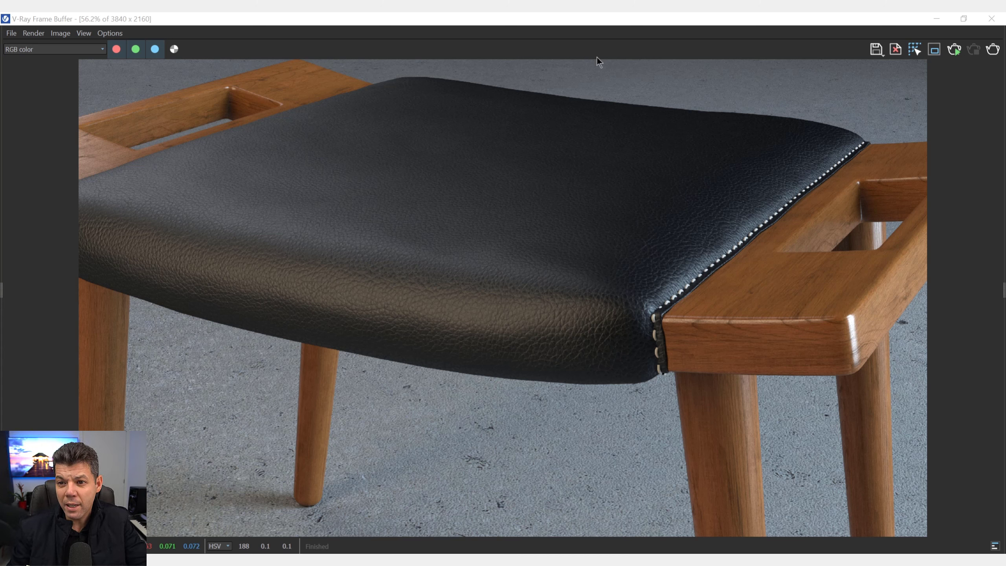
Minimize the render, Cosmos and SketchUp windows, then open Mis productos from the account menu
{"action": "left_click", "coordinate": [934, 18]}
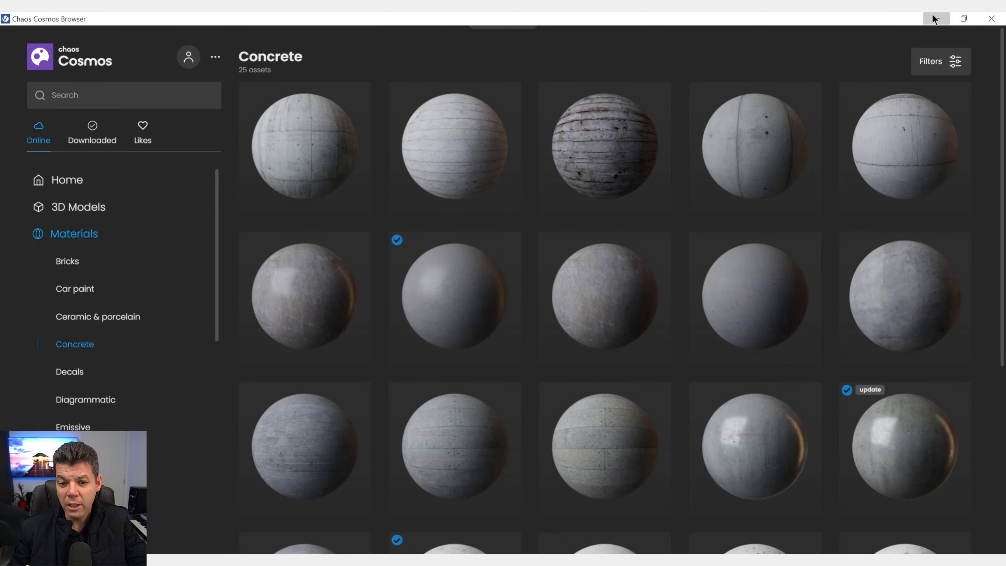
{"action": "left_click", "coordinate": [935, 18]}
{"action": "left_click", "coordinate": [937, 18]}
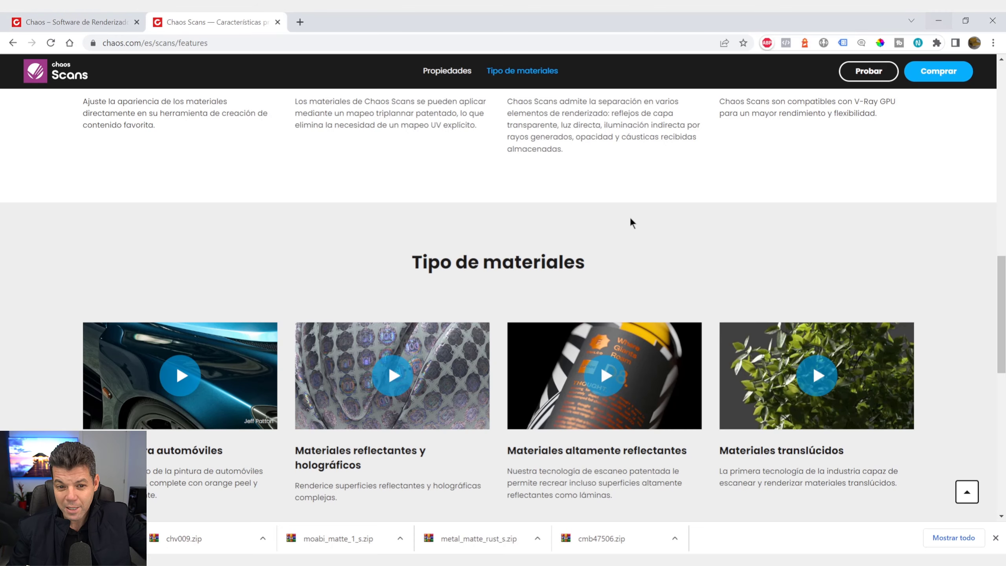
{"action": "scroll", "coordinate": [586, 283], "scroll_direction": "up", "scroll_amount": 5}
{"action": "scroll", "coordinate": [643, 251], "scroll_direction": "up", "scroll_amount": 8}
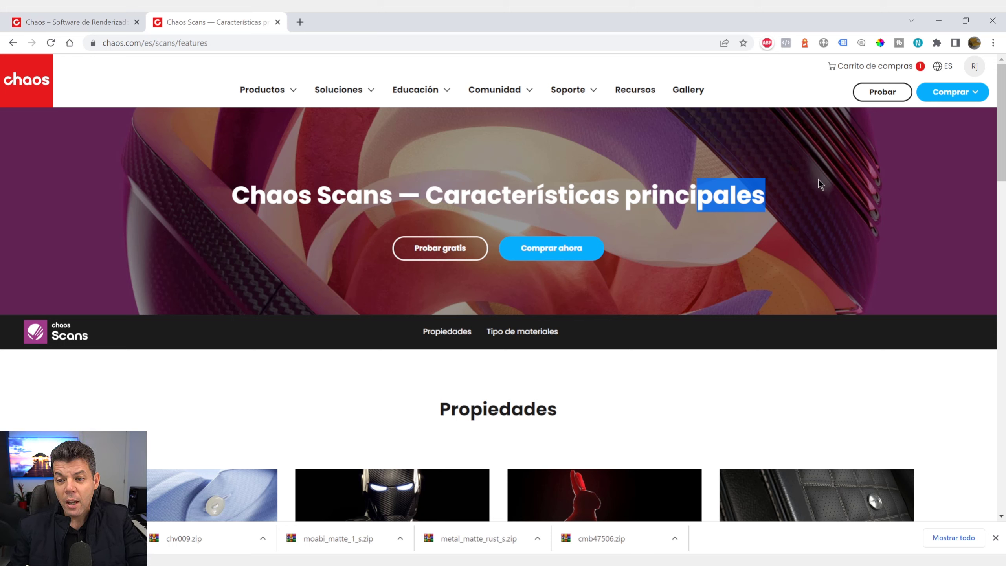
{"action": "left_click", "coordinate": [975, 76]}
{"action": "left_click", "coordinate": [910, 161]}
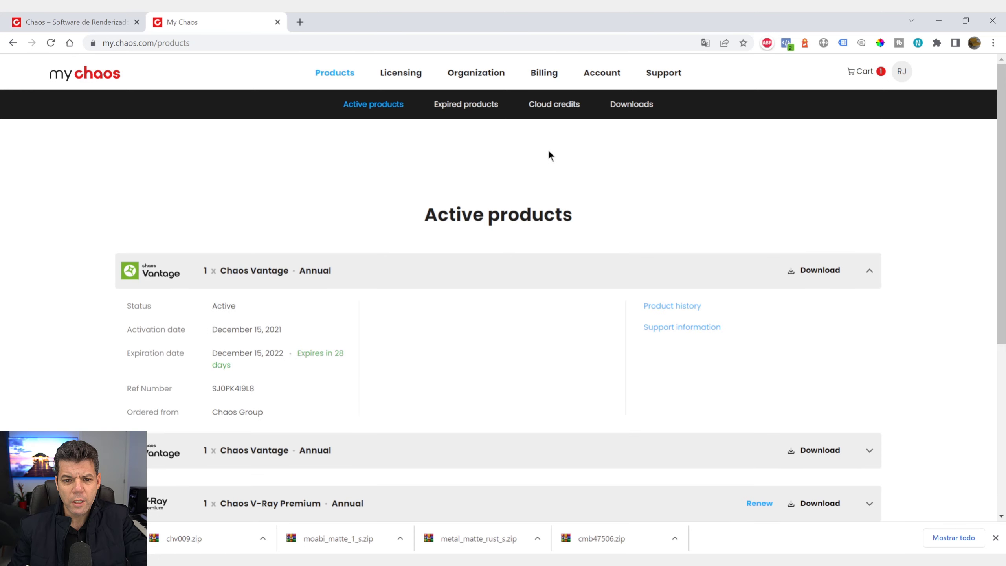
Open Chaos Downloads in a new tab, browse its Chaos Scans listing, and return to the homepage
{"action": "left_click", "coordinate": [625, 105]}
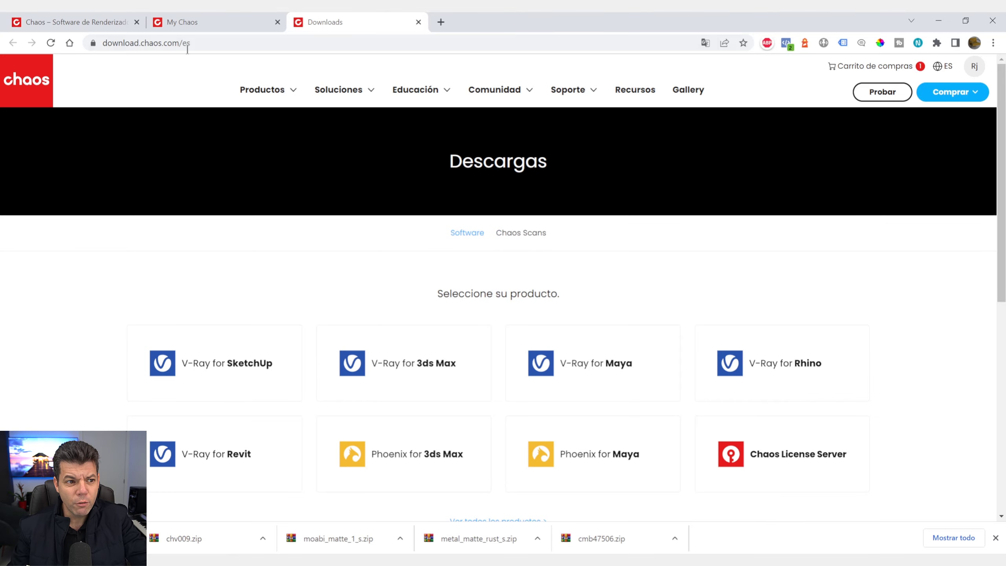
{"action": "scroll", "coordinate": [415, 349], "scroll_direction": "down", "scroll_amount": 3}
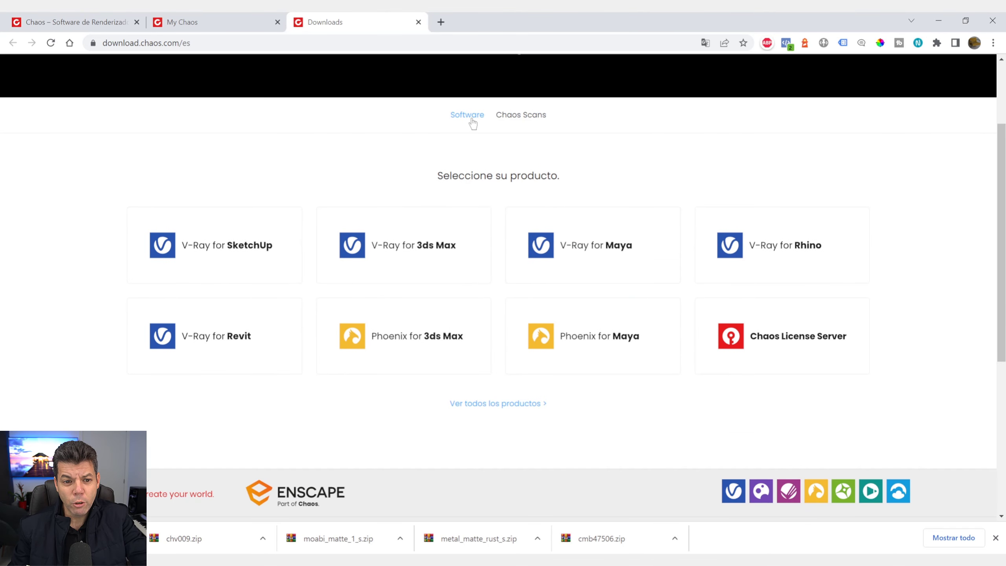
{"action": "left_click", "coordinate": [525, 120]}
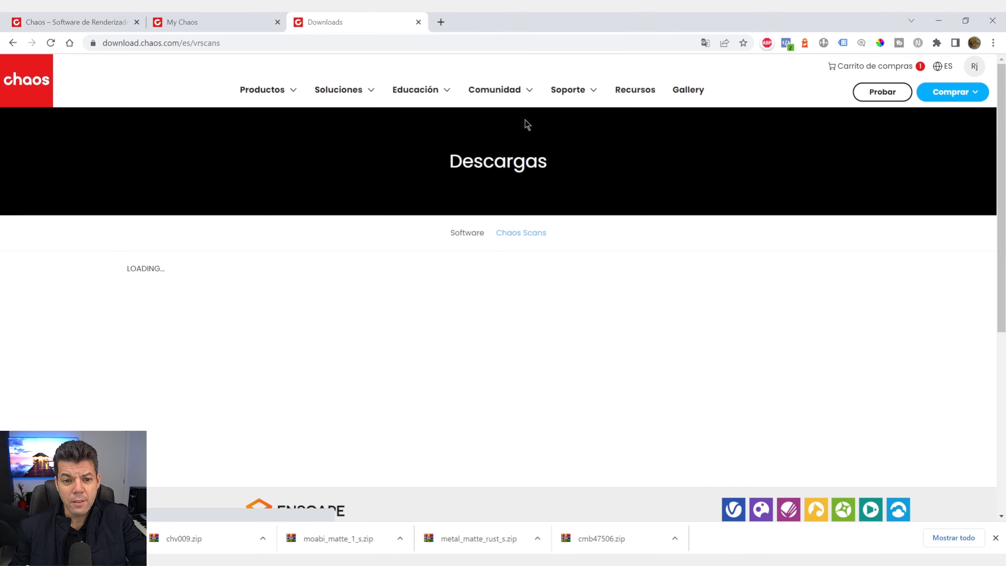
{"action": "scroll", "coordinate": [590, 281], "scroll_direction": "down", "scroll_amount": 5}
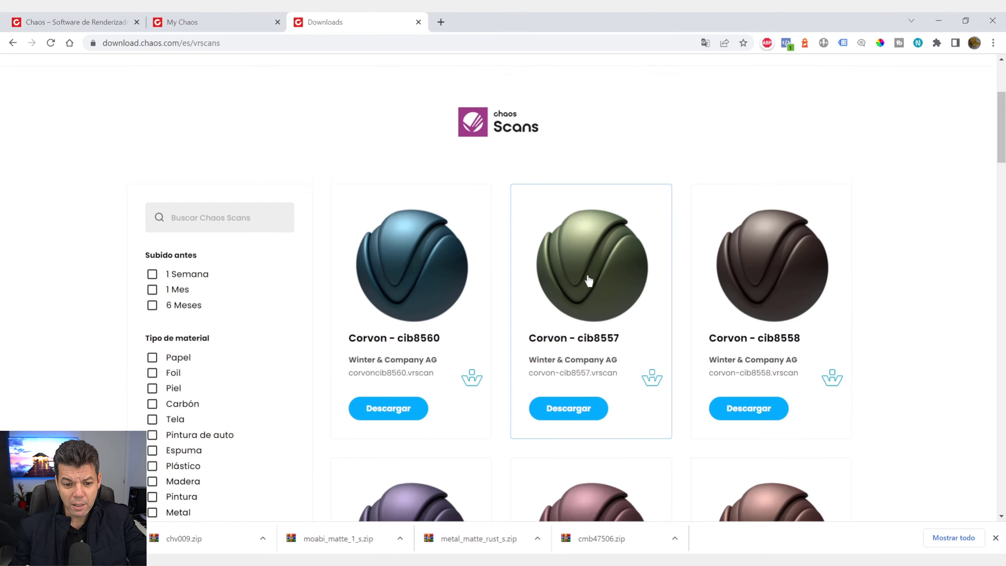
{"action": "scroll", "coordinate": [590, 281], "scroll_direction": "down", "scroll_amount": 4}
{"action": "scroll", "coordinate": [594, 281], "scroll_direction": "up", "scroll_amount": 1}
{"action": "scroll", "coordinate": [597, 283], "scroll_direction": "up", "scroll_amount": 3}
{"action": "scroll", "coordinate": [597, 283], "scroll_direction": "up", "scroll_amount": 1}
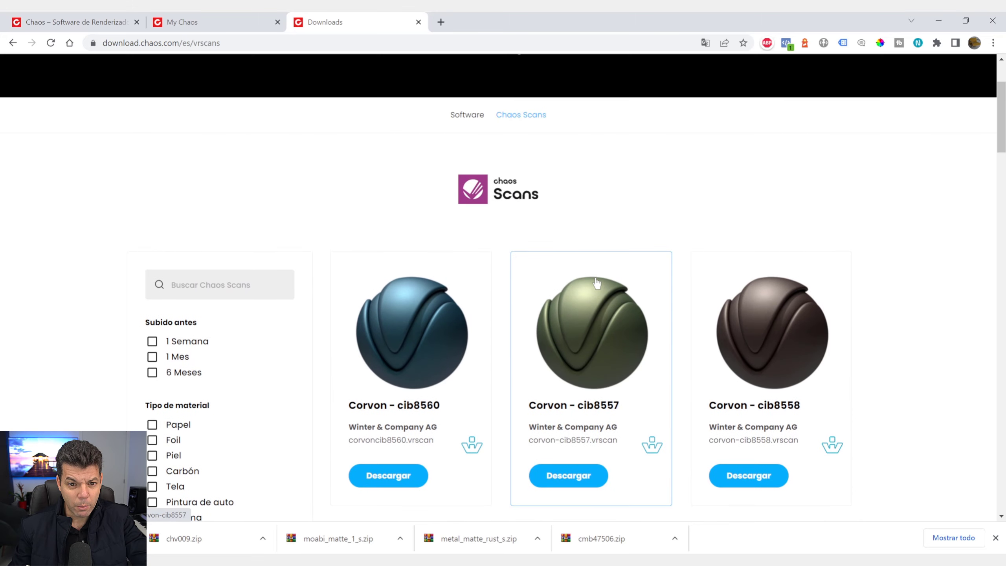
{"action": "scroll", "coordinate": [630, 258], "scroll_direction": "down", "scroll_amount": 2}
{"action": "scroll", "coordinate": [636, 264], "scroll_direction": "up", "scroll_amount": 4}
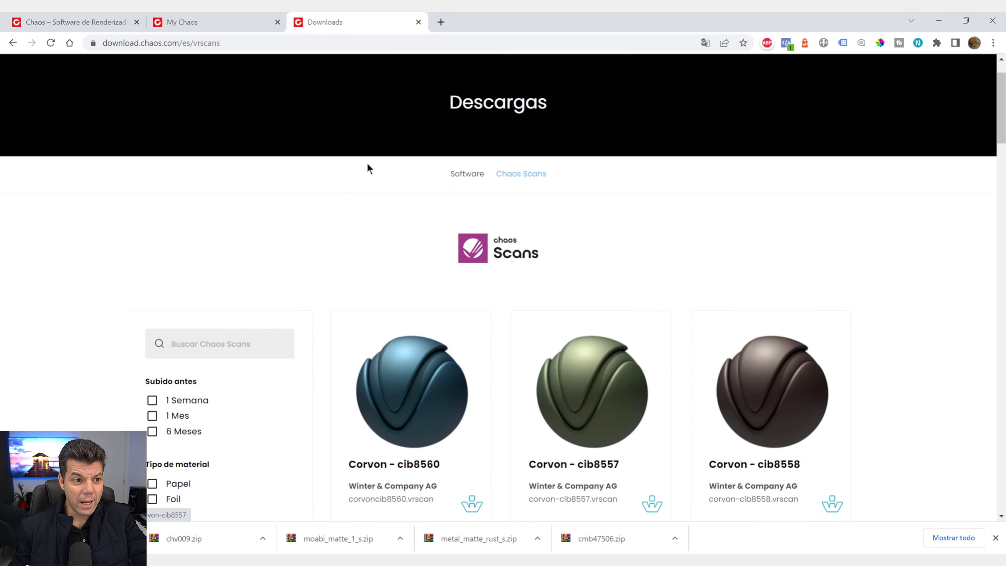
{"action": "left_click", "coordinate": [58, 18]}
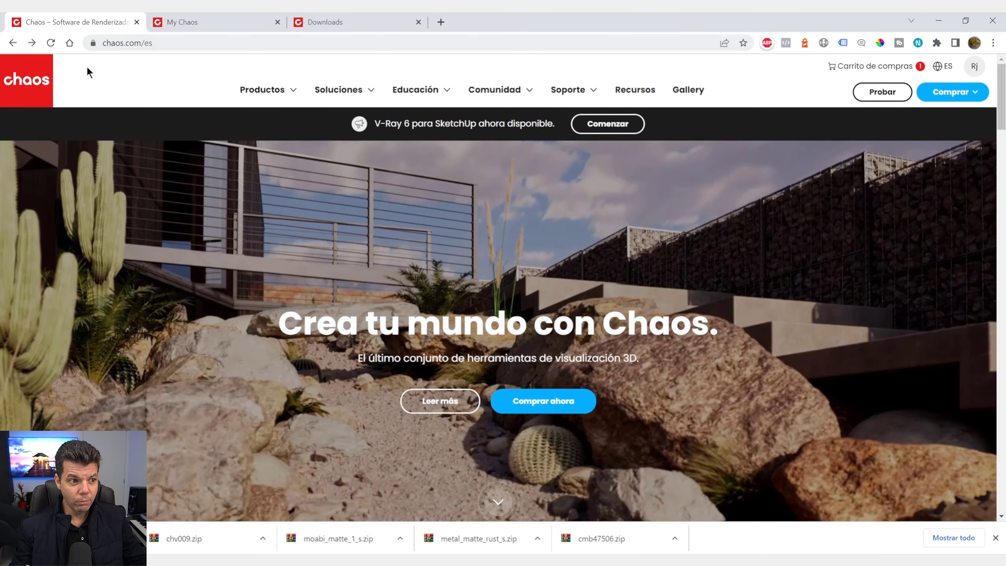
Skim the Chaos Scans product page from Productos, then return to the Downloads tab
{"action": "left_click", "coordinate": [257, 91]}
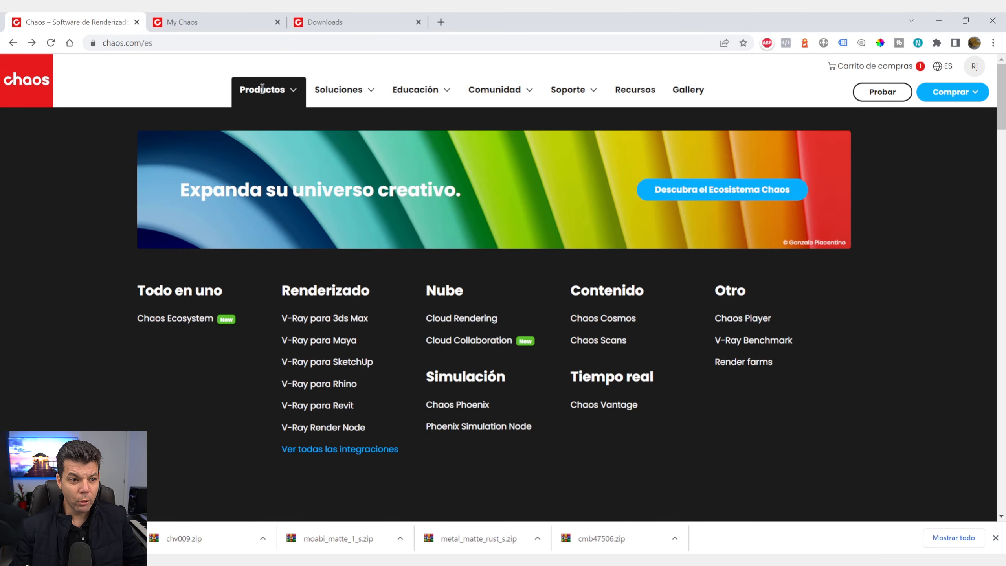
{"action": "left_click", "coordinate": [604, 341]}
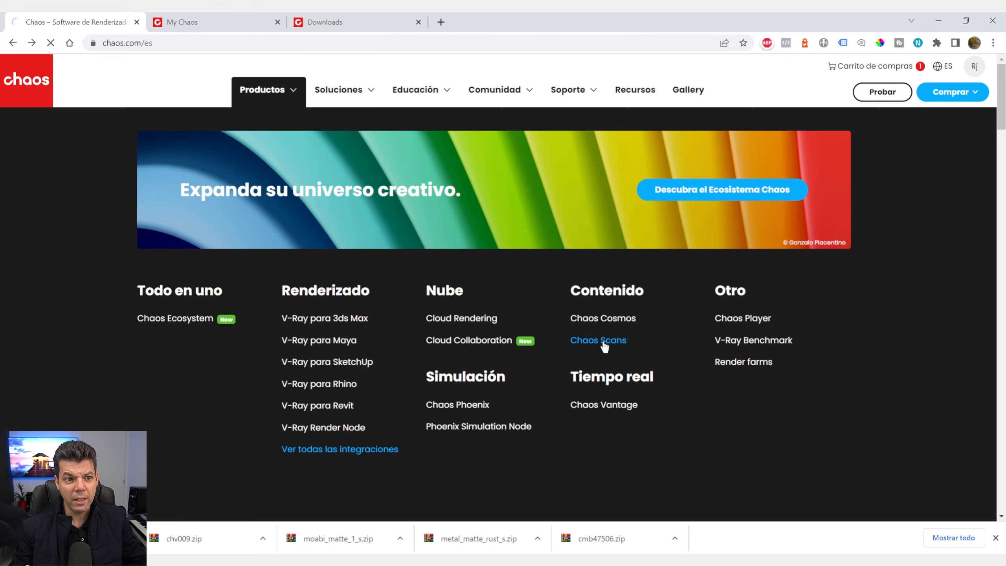
{"action": "scroll", "coordinate": [575, 282], "scroll_direction": "down", "scroll_amount": 3}
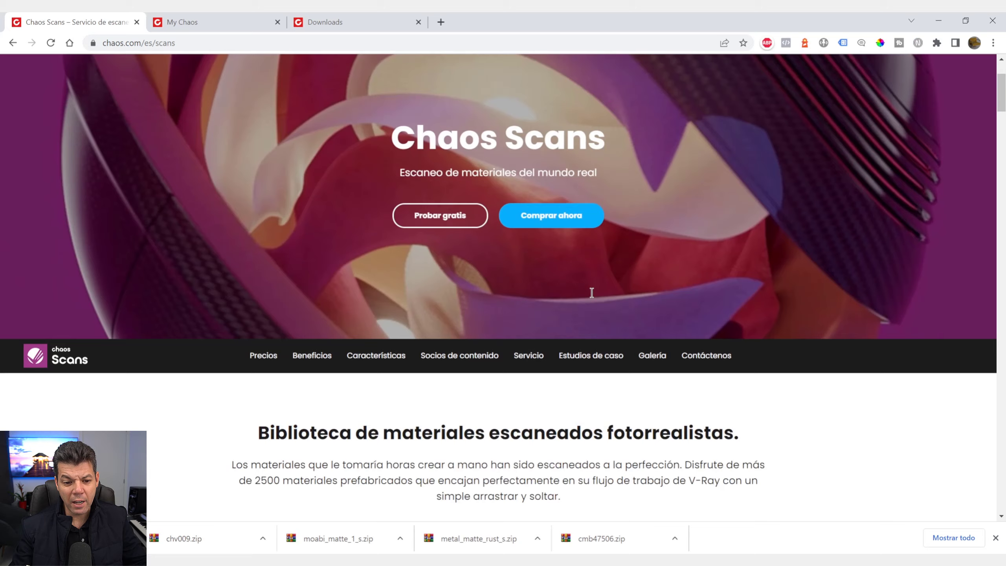
{"action": "scroll", "coordinate": [583, 280], "scroll_direction": "down", "scroll_amount": 4}
{"action": "scroll", "coordinate": [592, 280], "scroll_direction": "down", "scroll_amount": 7}
{"action": "scroll", "coordinate": [592, 280], "scroll_direction": "up", "scroll_amount": 4}
{"action": "scroll", "coordinate": [592, 280], "scroll_direction": "up", "scroll_amount": 5}
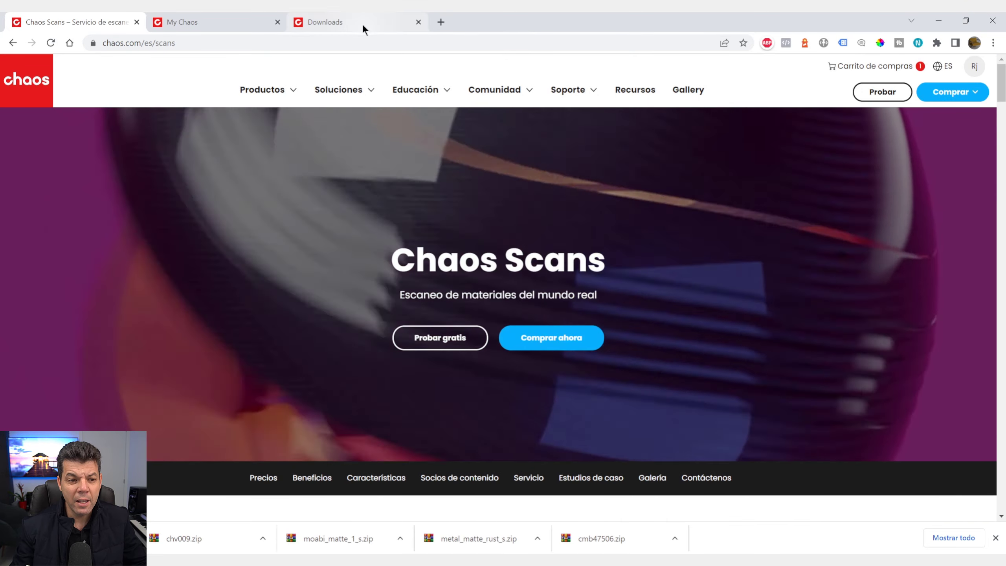
{"action": "left_click", "coordinate": [362, 27]}
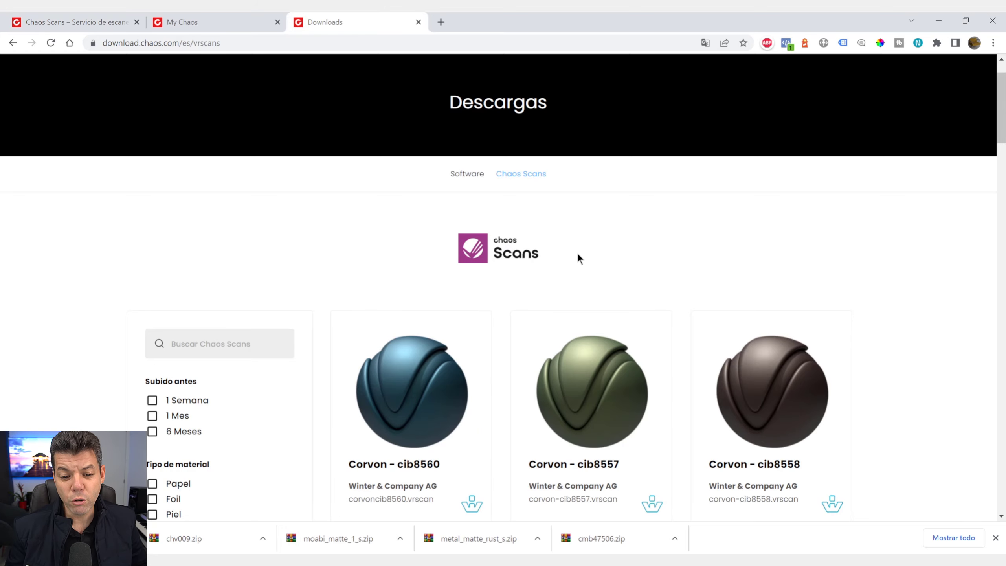
Filter the Chaos Scans library to Pintura materials, showing Paint 0001 and the matte paints
{"action": "scroll", "coordinate": [578, 260], "scroll_direction": "down", "scroll_amount": 3}
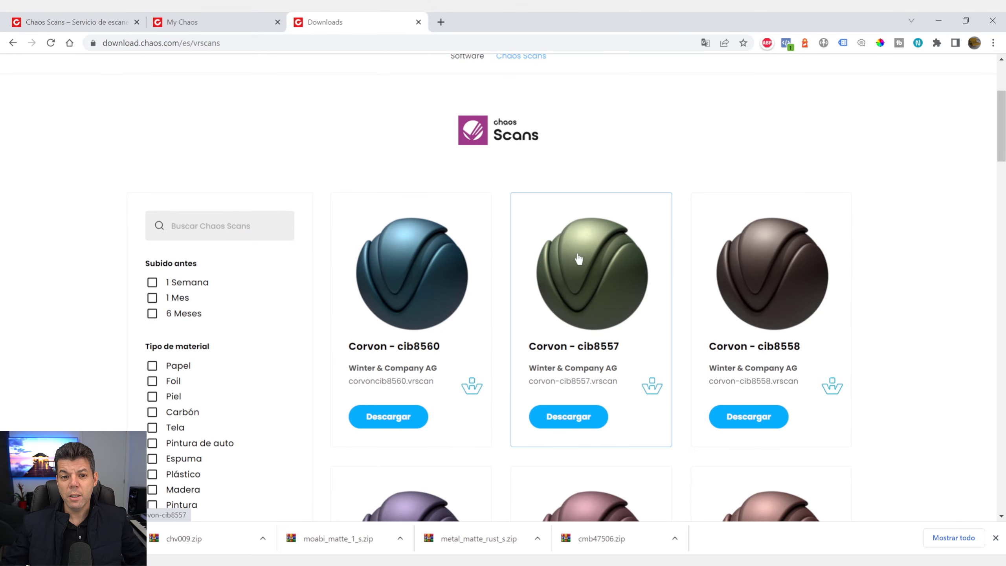
{"action": "scroll", "coordinate": [618, 186], "scroll_direction": "up", "scroll_amount": 3}
{"action": "scroll", "coordinate": [627, 319], "scroll_direction": "down", "scroll_amount": 6}
{"action": "scroll", "coordinate": [643, 319], "scroll_direction": "down", "scroll_amount": 7}
{"action": "scroll", "coordinate": [701, 328], "scroll_direction": "down", "scroll_amount": 5}
{"action": "scroll", "coordinate": [702, 342], "scroll_direction": "down", "scroll_amount": 3}
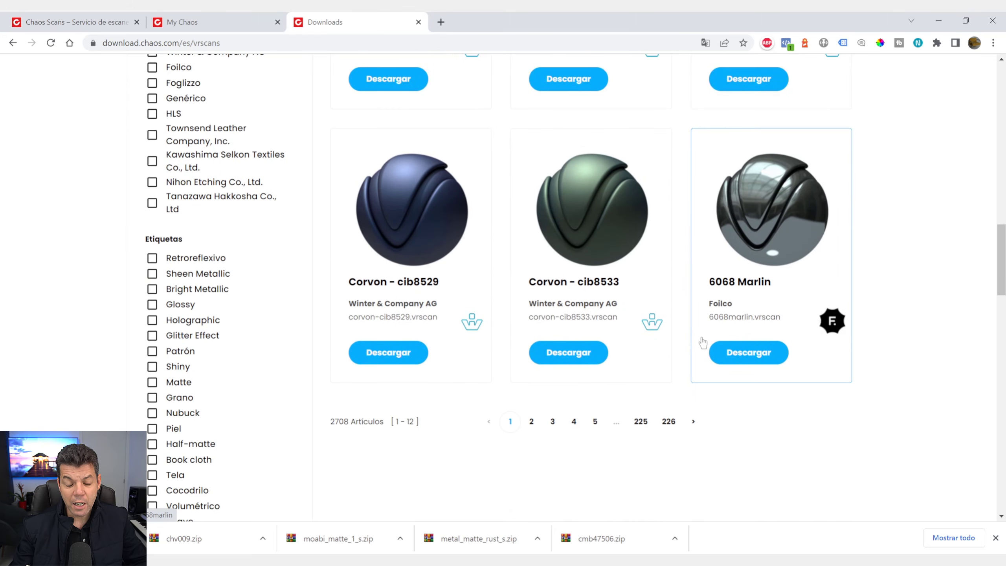
{"action": "scroll", "coordinate": [692, 341], "scroll_direction": "up", "scroll_amount": 5}
{"action": "scroll", "coordinate": [691, 342], "scroll_direction": "up", "scroll_amount": 3}
{"action": "scroll", "coordinate": [439, 324], "scroll_direction": "up", "scroll_amount": 3}
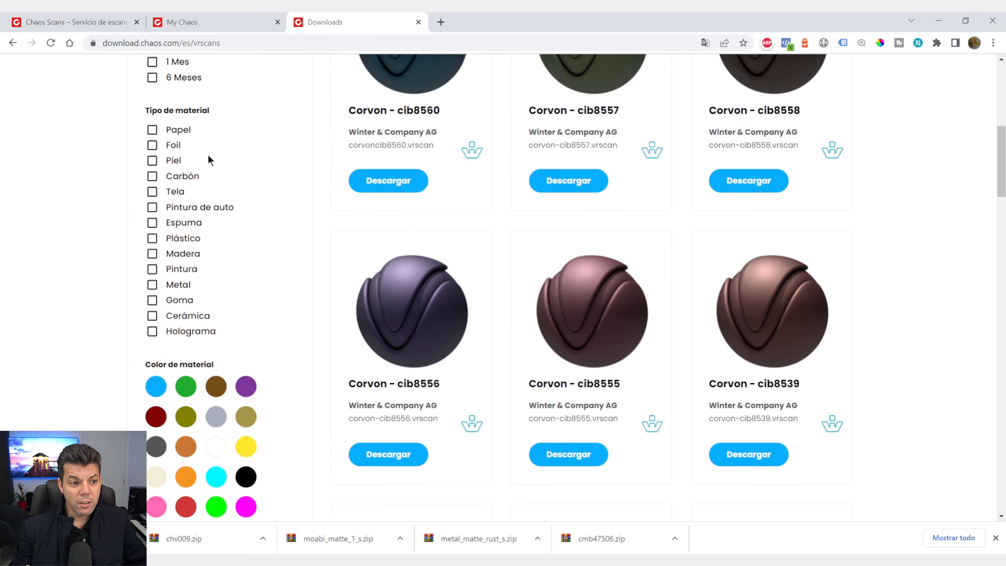
{"action": "scroll", "coordinate": [208, 158], "scroll_direction": "up", "scroll_amount": 3}
{"action": "scroll", "coordinate": [253, 166], "scroll_direction": "down", "scroll_amount": 3}
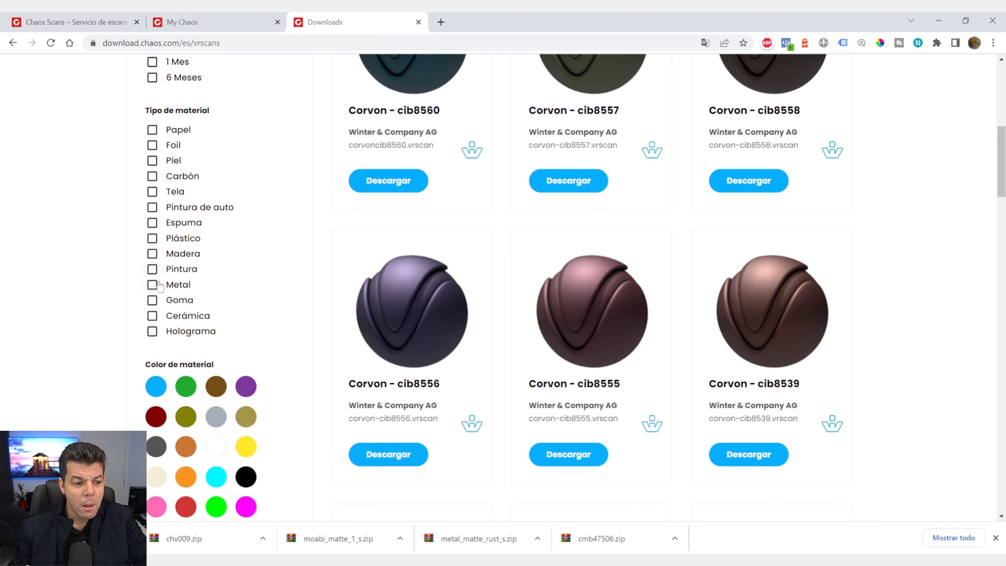
{"action": "left_click", "coordinate": [175, 270]}
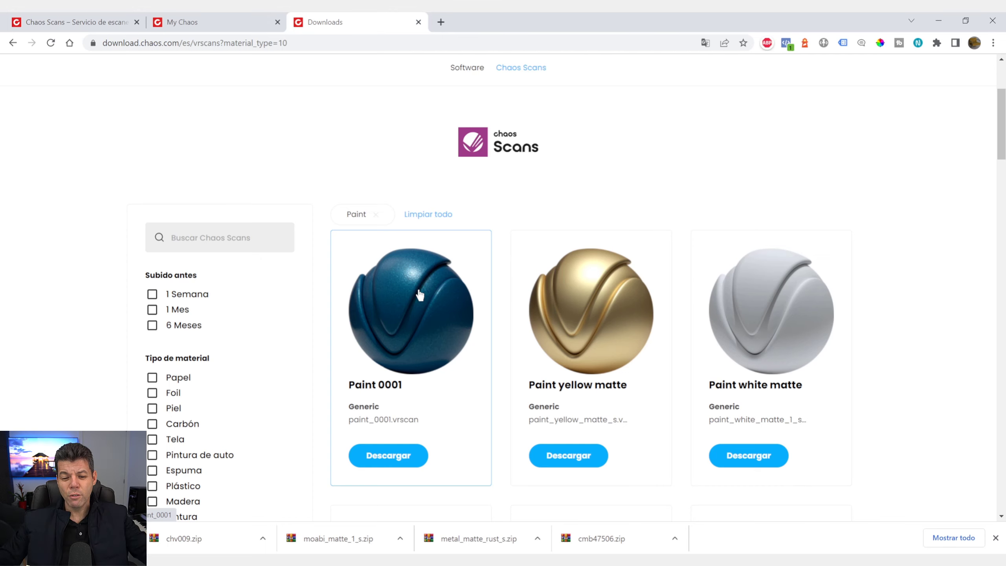
Swap the Pintura filter for Piel leather scans, then close the Chaos Cosmos Browser
{"action": "scroll", "coordinate": [661, 274], "scroll_direction": "down", "scroll_amount": 5}
{"action": "scroll", "coordinate": [661, 273], "scroll_direction": "down", "scroll_amount": 3}
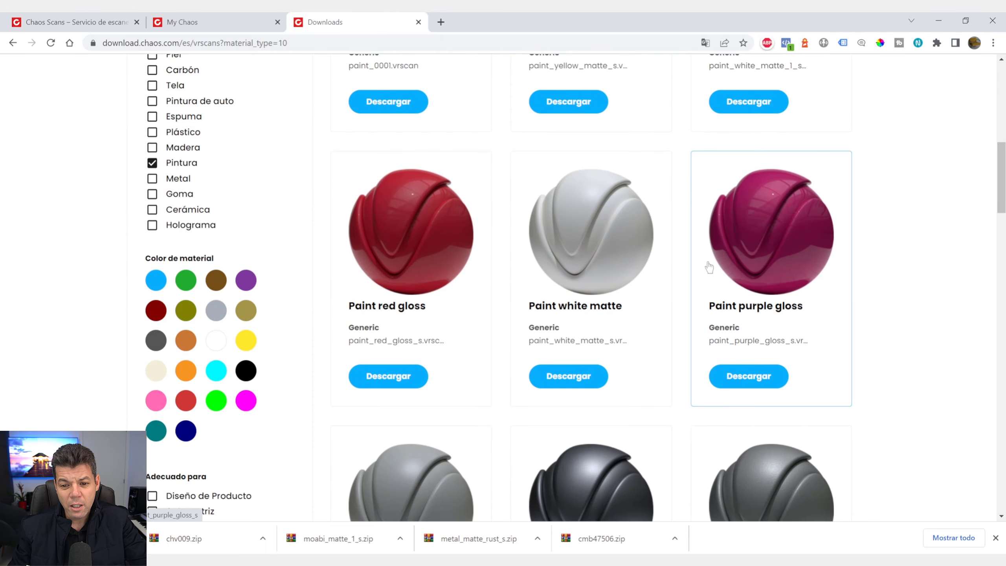
{"action": "scroll", "coordinate": [660, 274], "scroll_direction": "down", "scroll_amount": 4}
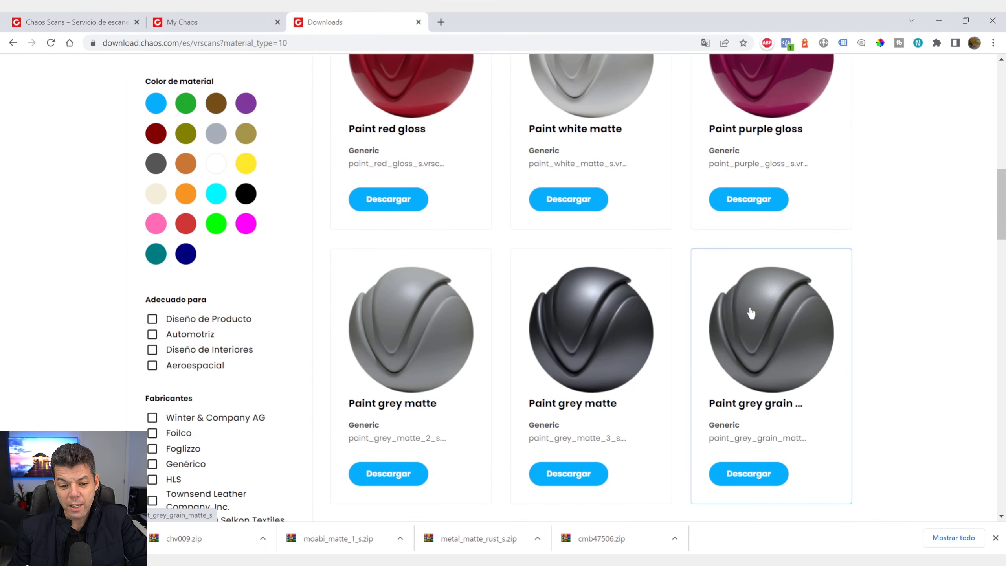
{"action": "scroll", "coordinate": [732, 301], "scroll_direction": "up", "scroll_amount": 6}
{"action": "scroll", "coordinate": [713, 281], "scroll_direction": "up", "scroll_amount": 7}
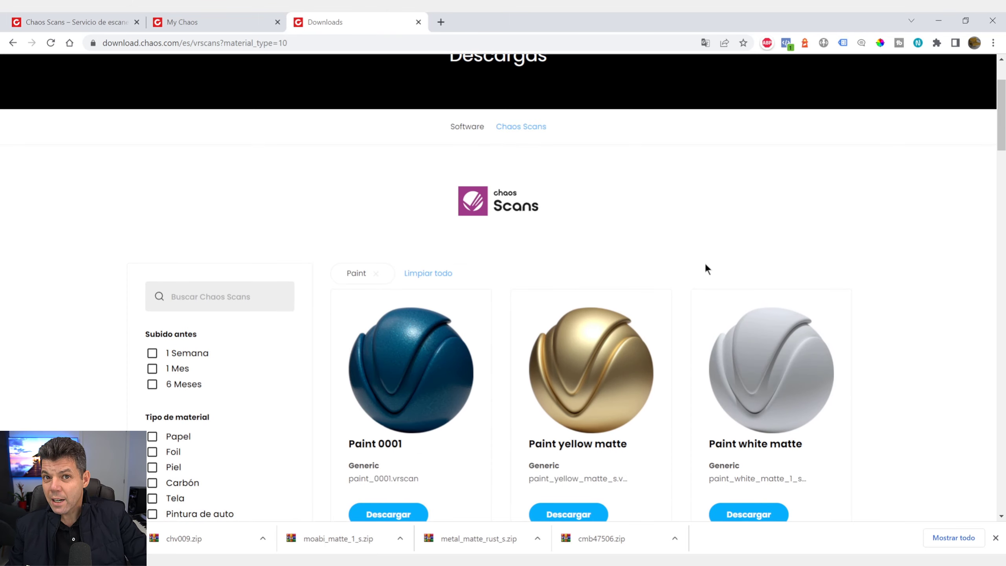
{"action": "scroll", "coordinate": [693, 258], "scroll_direction": "down", "scroll_amount": 4}
{"action": "scroll", "coordinate": [654, 260], "scroll_direction": "down", "scroll_amount": 3}
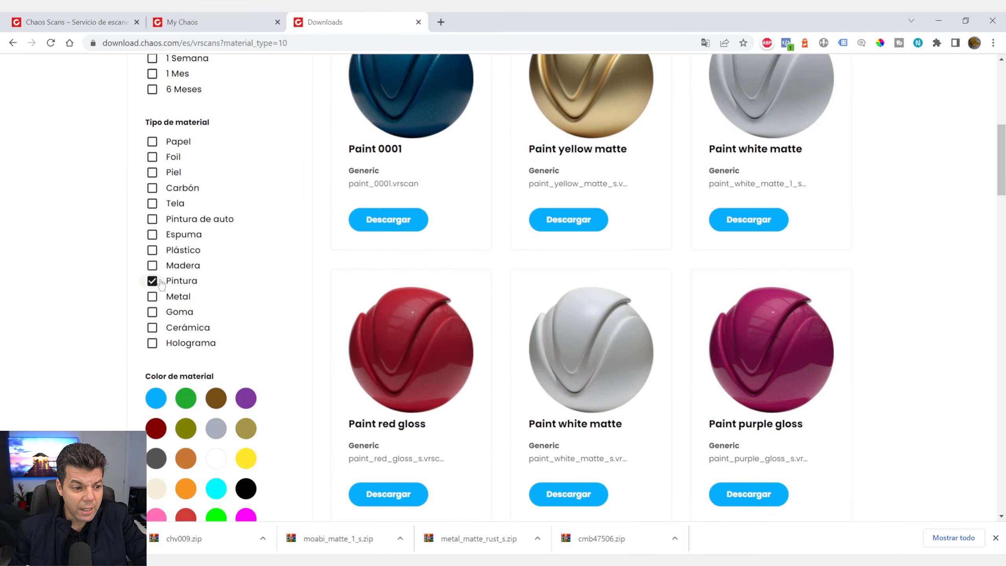
{"action": "left_click", "coordinate": [154, 281]}
{"action": "scroll", "coordinate": [237, 291], "scroll_direction": "down", "scroll_amount": 4}
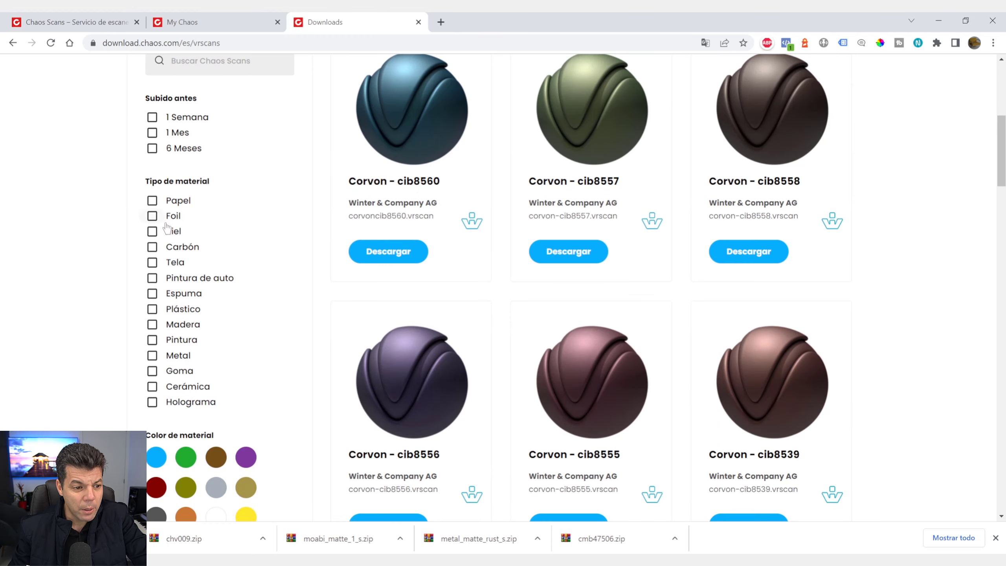
{"action": "left_click", "coordinate": [155, 234]}
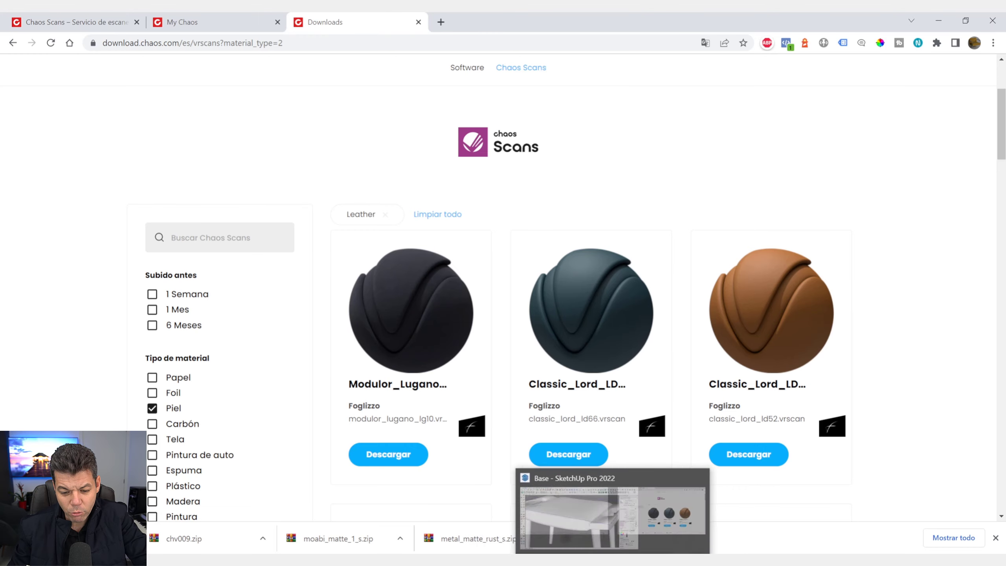
{"action": "left_click", "coordinate": [649, 516]}
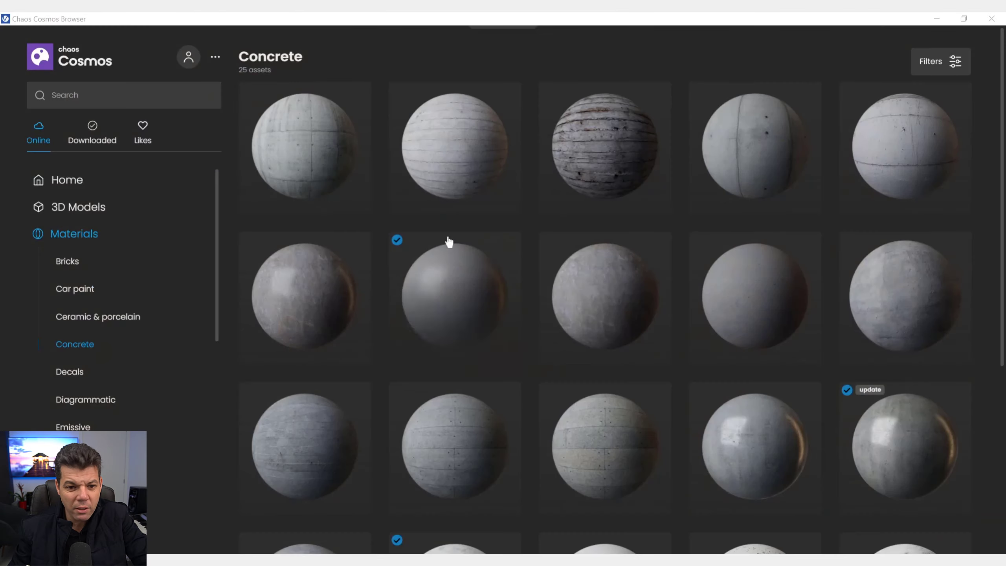
{"action": "left_click", "coordinate": [992, 19]}
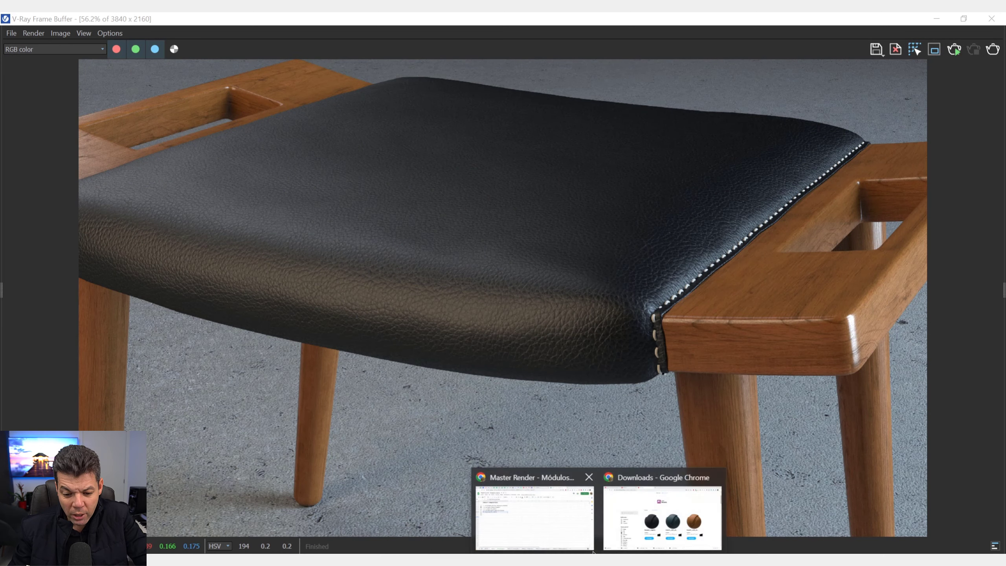
Back in the browser, filter the leather scans to the Black colour
{"action": "left_click", "coordinate": [616, 526]}
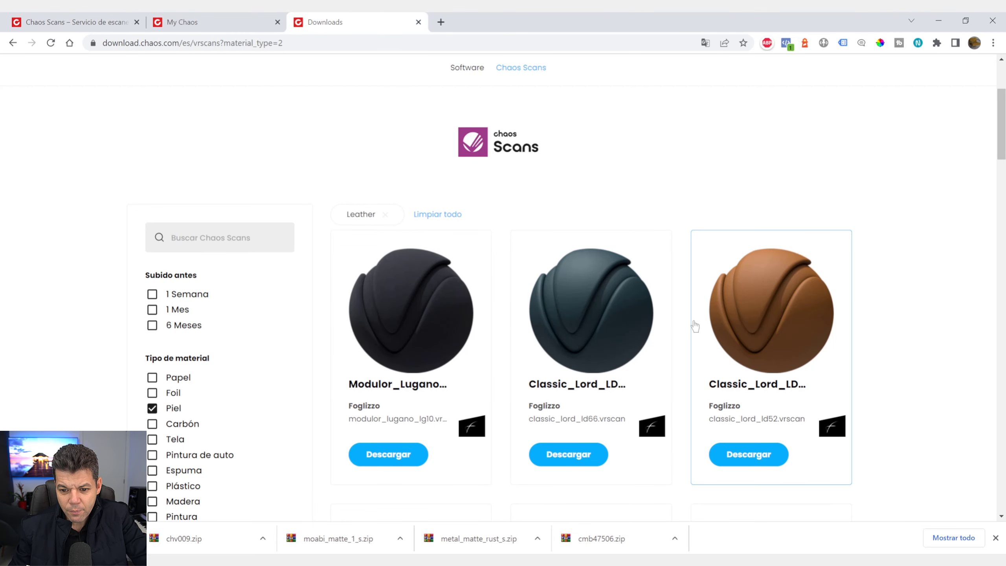
{"action": "scroll", "coordinate": [695, 326], "scroll_direction": "down", "scroll_amount": 4}
{"action": "scroll", "coordinate": [695, 326], "scroll_direction": "up", "scroll_amount": 1}
{"action": "scroll", "coordinate": [696, 326], "scroll_direction": "down", "scroll_amount": 2}
{"action": "scroll", "coordinate": [695, 326], "scroll_direction": "down", "scroll_amount": 3}
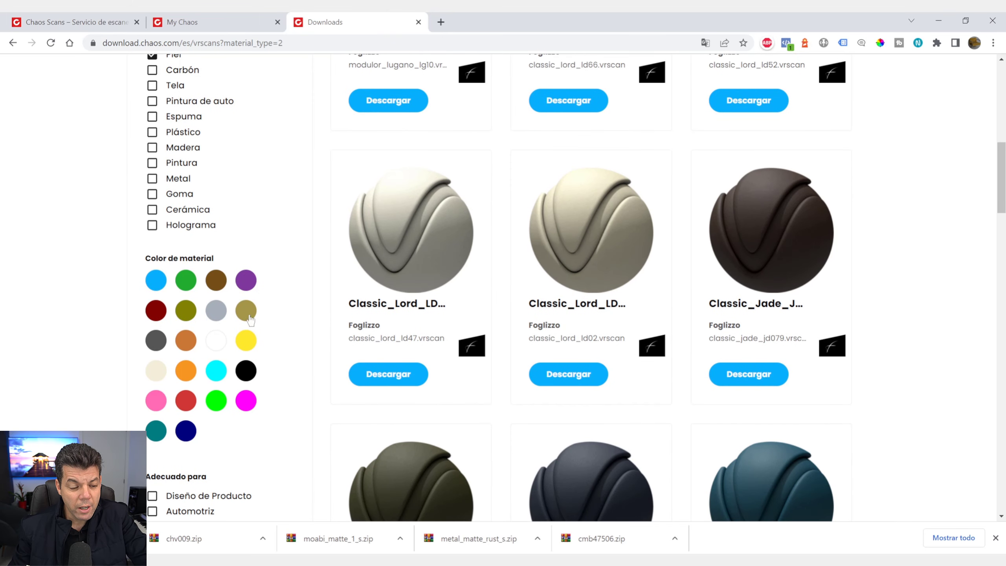
{"action": "left_click", "coordinate": [246, 371]}
{"action": "scroll", "coordinate": [708, 330], "scroll_direction": "down", "scroll_amount": 2}
{"action": "scroll", "coordinate": [674, 356], "scroll_direction": "down", "scroll_amount": 3}
{"action": "scroll", "coordinate": [642, 309], "scroll_direction": "up", "scroll_amount": 5}
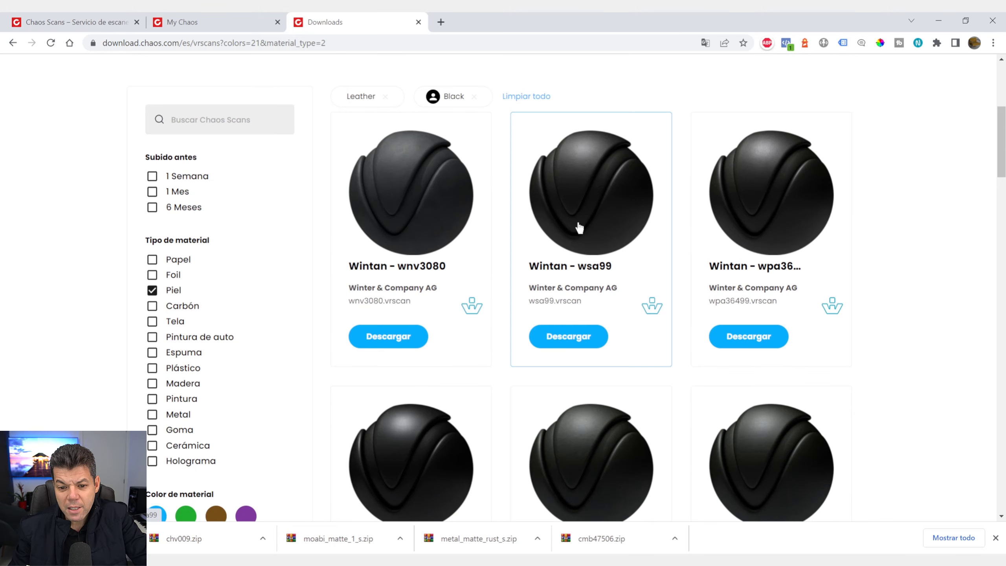
{"action": "scroll", "coordinate": [571, 344], "scroll_direction": "down", "scroll_amount": 4}
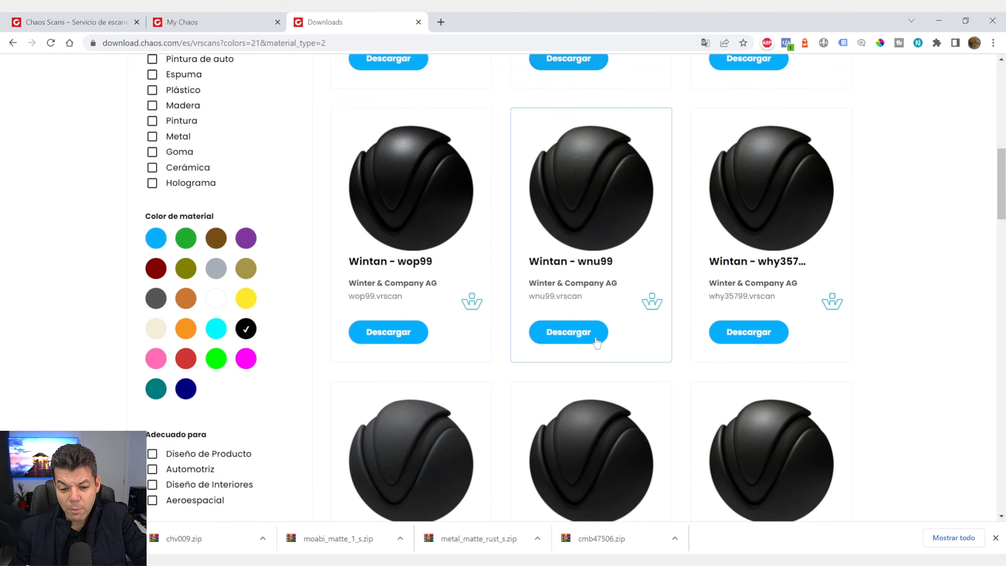
{"action": "scroll", "coordinate": [594, 337], "scroll_direction": "down", "scroll_amount": 4}
{"action": "scroll", "coordinate": [595, 333], "scroll_direction": "down", "scroll_amount": 2}
{"action": "scroll", "coordinate": [595, 326], "scroll_direction": "up", "scroll_amount": 2}
{"action": "scroll", "coordinate": [326, 247], "scroll_direction": "up", "scroll_amount": 3}
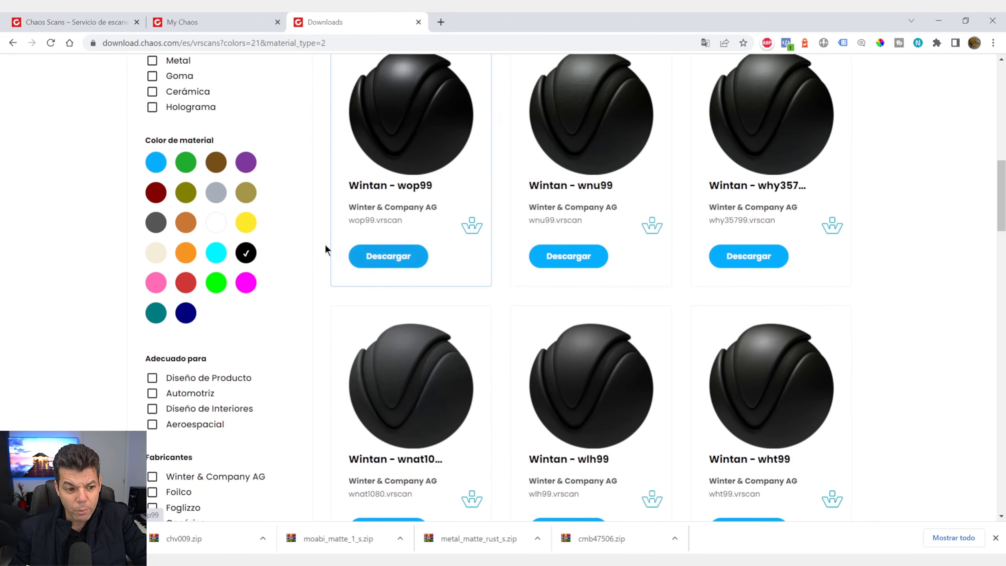
Try the Aqua colour filter and remove Black to compare the leather results
{"action": "left_click", "coordinate": [215, 249]}
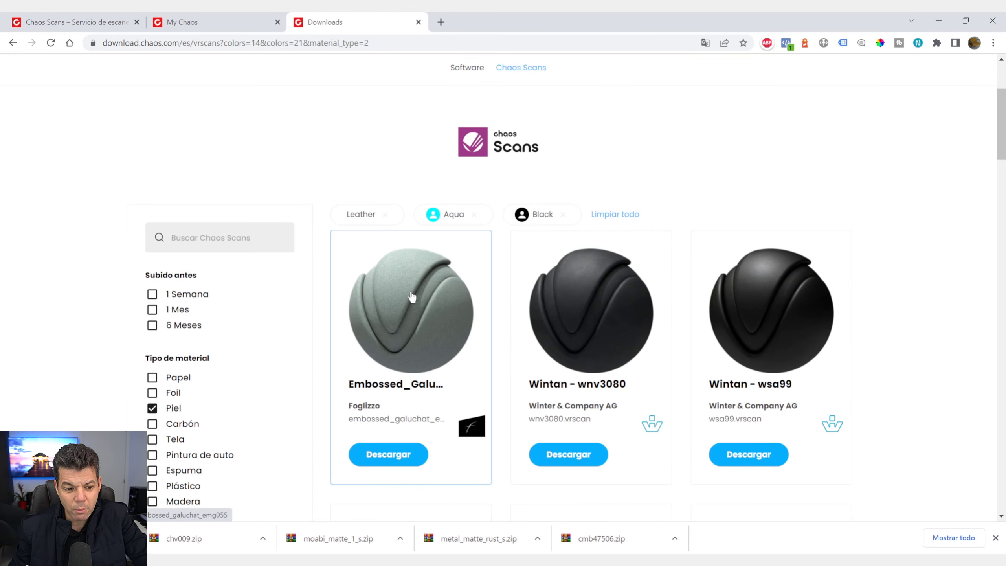
{"action": "scroll", "coordinate": [396, 357], "scroll_direction": "down", "scroll_amount": 5}
{"action": "scroll", "coordinate": [267, 422], "scroll_direction": "down", "scroll_amount": 3}
{"action": "left_click", "coordinate": [246, 431]}
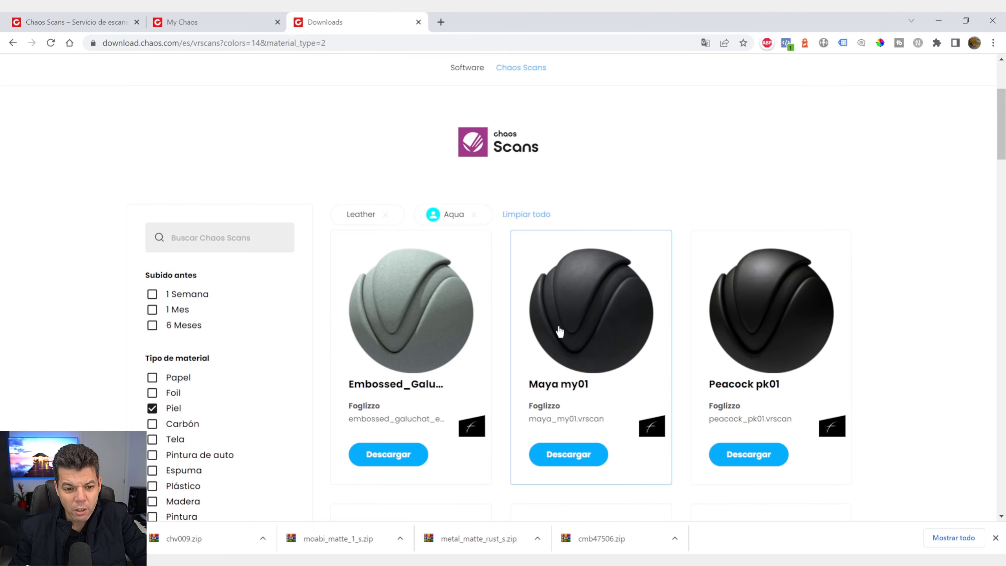
{"action": "scroll", "coordinate": [730, 285], "scroll_direction": "down", "scroll_amount": 1}
{"action": "scroll", "coordinate": [721, 301], "scroll_direction": "down", "scroll_amount": 4}
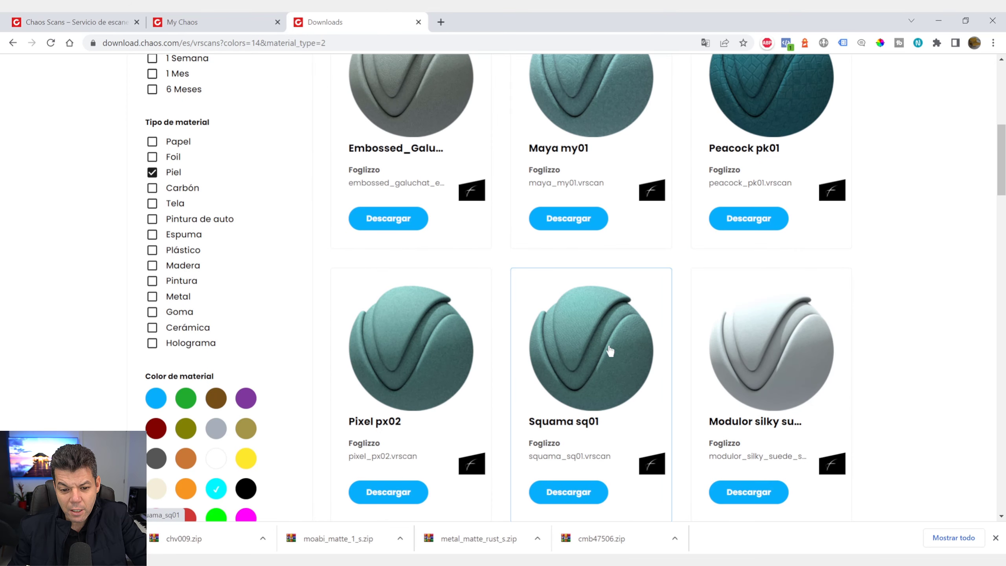
{"action": "scroll", "coordinate": [644, 336], "scroll_direction": "down", "scroll_amount": 1}
{"action": "scroll", "coordinate": [673, 337], "scroll_direction": "down", "scroll_amount": 2}
{"action": "scroll", "coordinate": [707, 341], "scroll_direction": "down", "scroll_amount": 3}
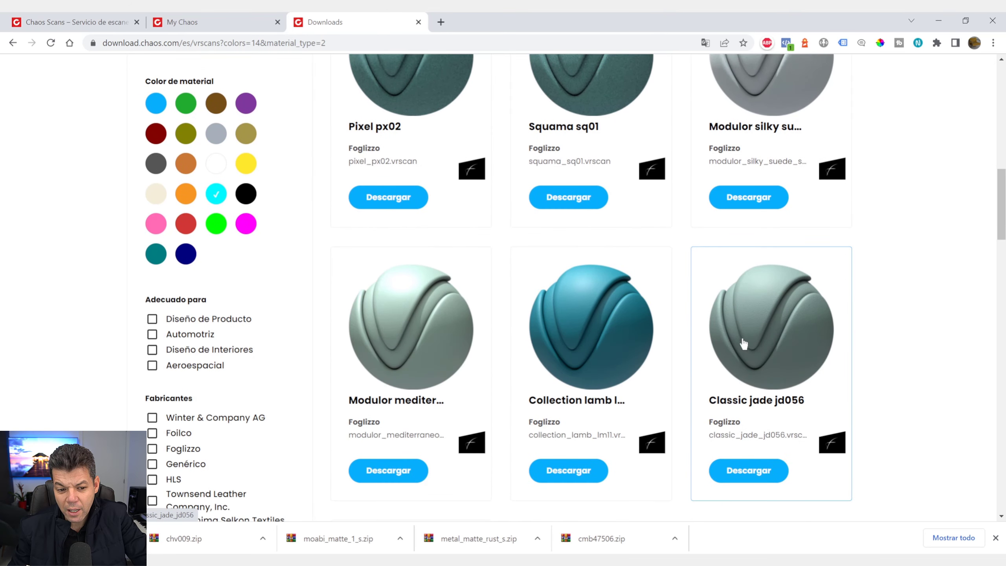
{"action": "scroll", "coordinate": [801, 317], "scroll_direction": "down", "scroll_amount": 2}
{"action": "scroll", "coordinate": [554, 348], "scroll_direction": "up", "scroll_amount": 6}
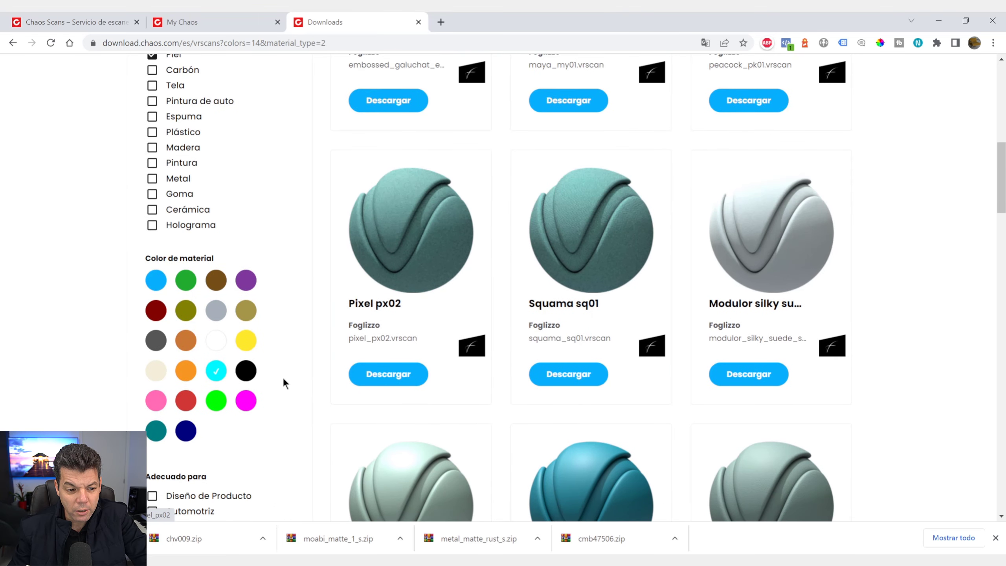
Remove Aqua and restore the Black filter, listing Wintan scans like wsa99
{"action": "left_click", "coordinate": [223, 379]}
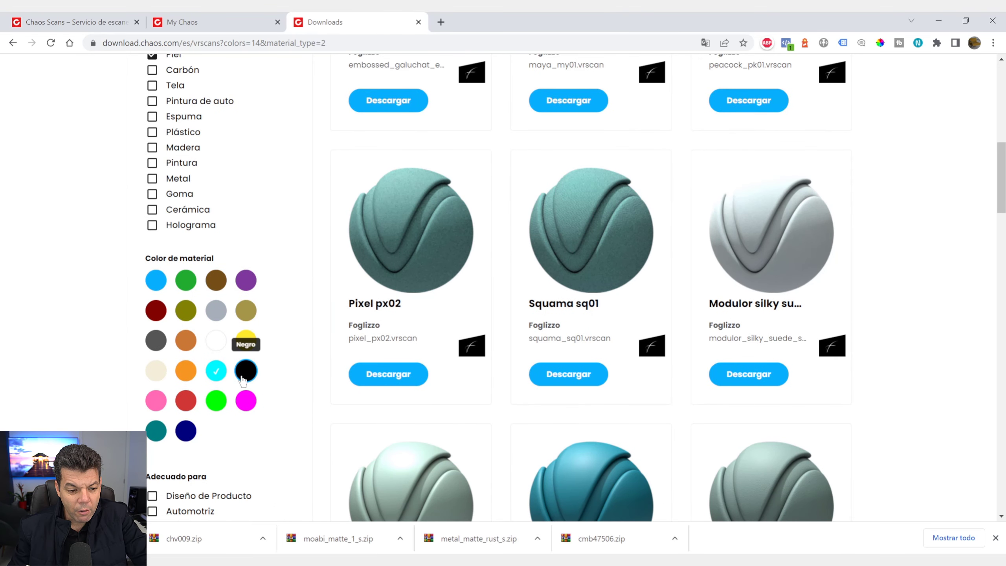
{"action": "scroll", "coordinate": [277, 383], "scroll_direction": "down", "scroll_amount": 4}
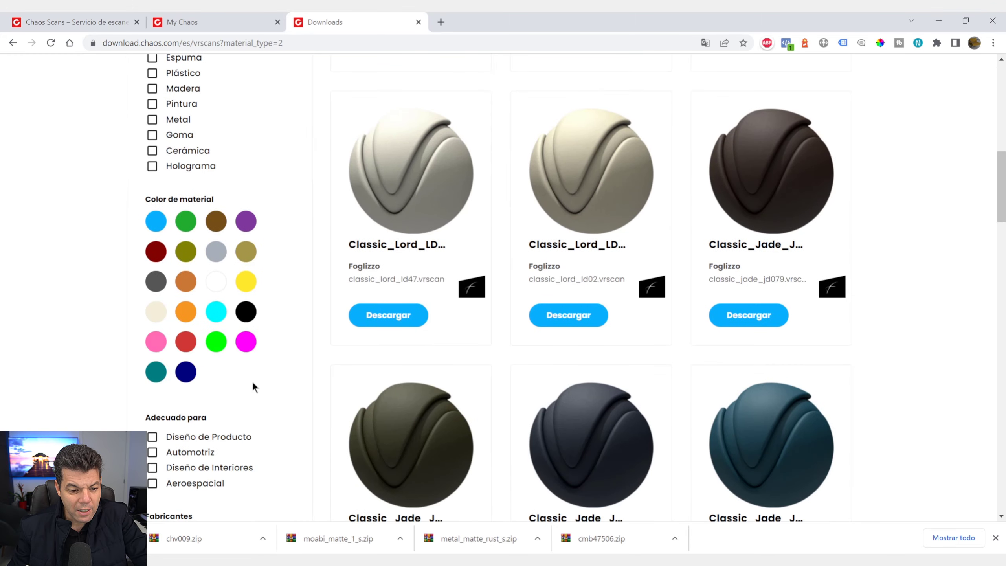
{"action": "left_click", "coordinate": [242, 310]}
{"action": "scroll", "coordinate": [620, 335], "scroll_direction": "down", "scroll_amount": 3}
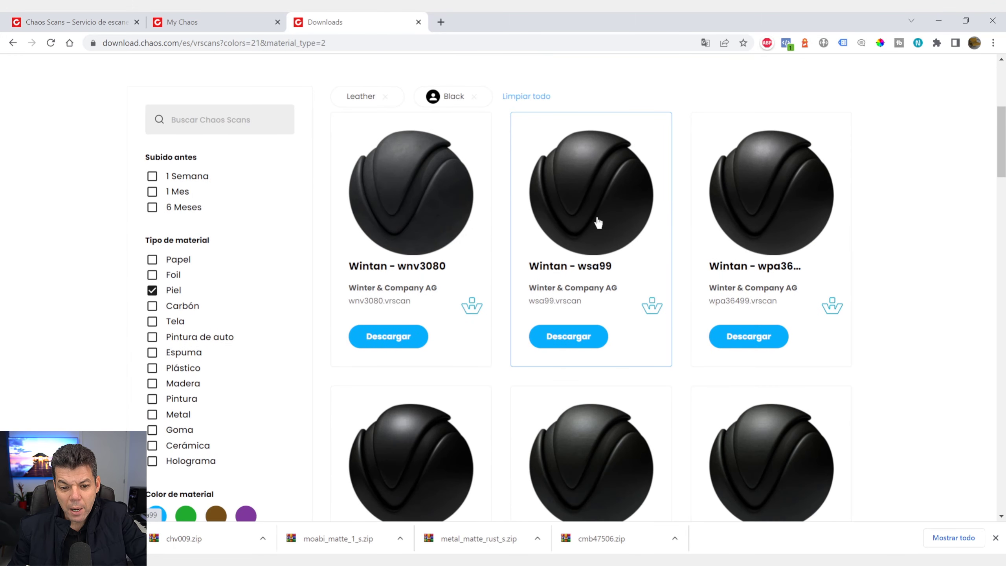
Download the Wintan wsa99 leather scan as wsa99.zip into the desktop SCANS folder
{"action": "left_click", "coordinate": [573, 338]}
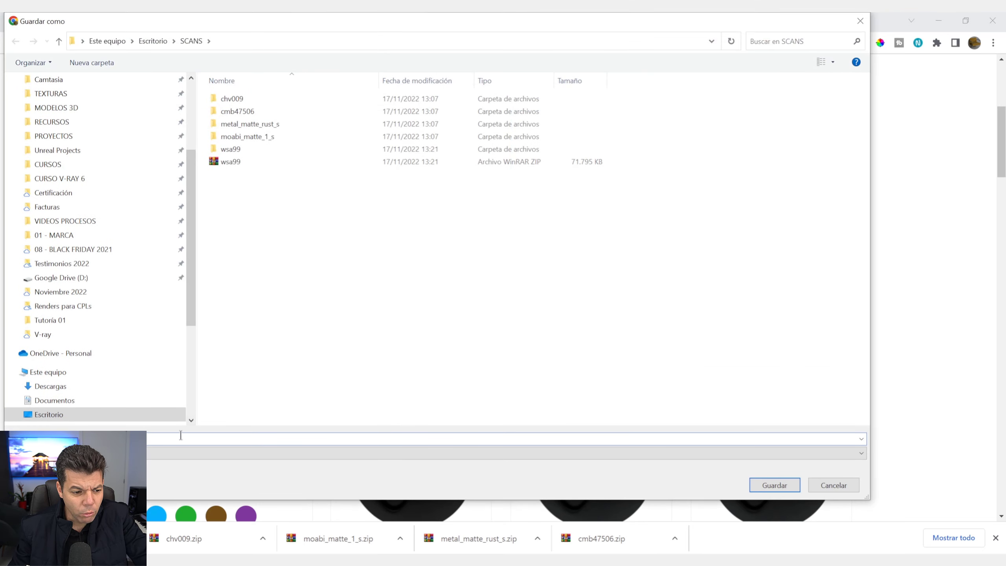
{"action": "left_click", "coordinate": [157, 40]}
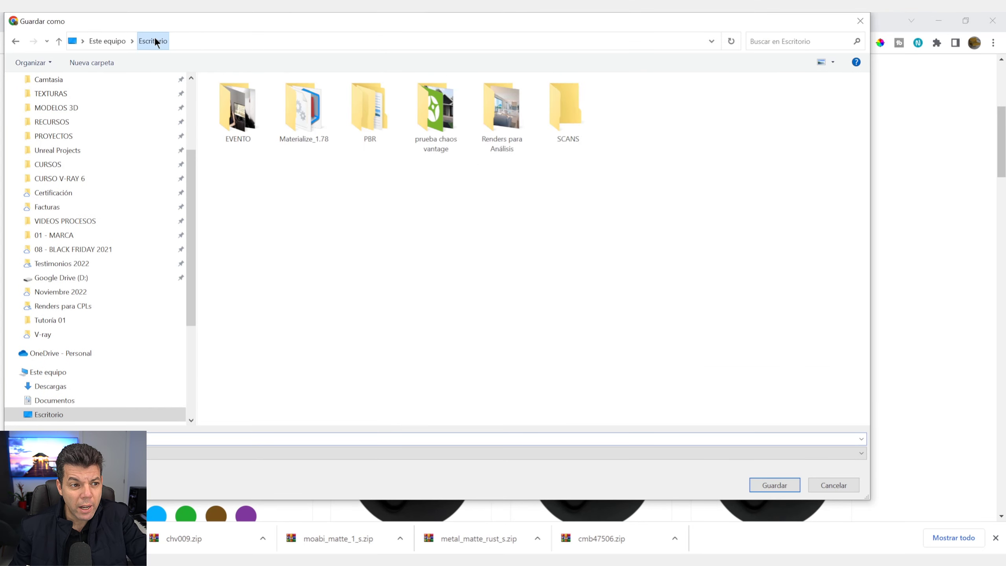
{"action": "double_click", "coordinate": [567, 121]}
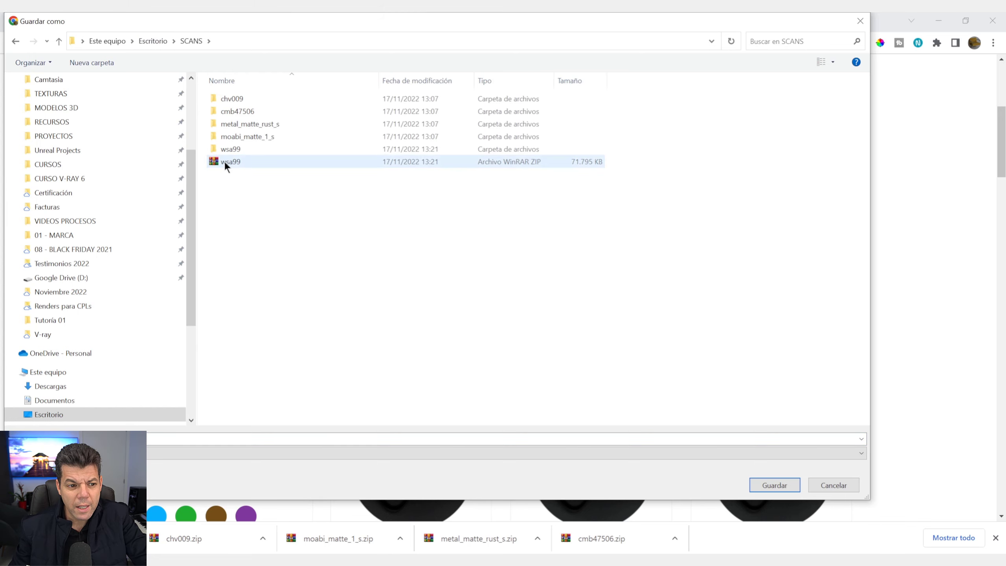
{"action": "left_click", "coordinate": [775, 485]}
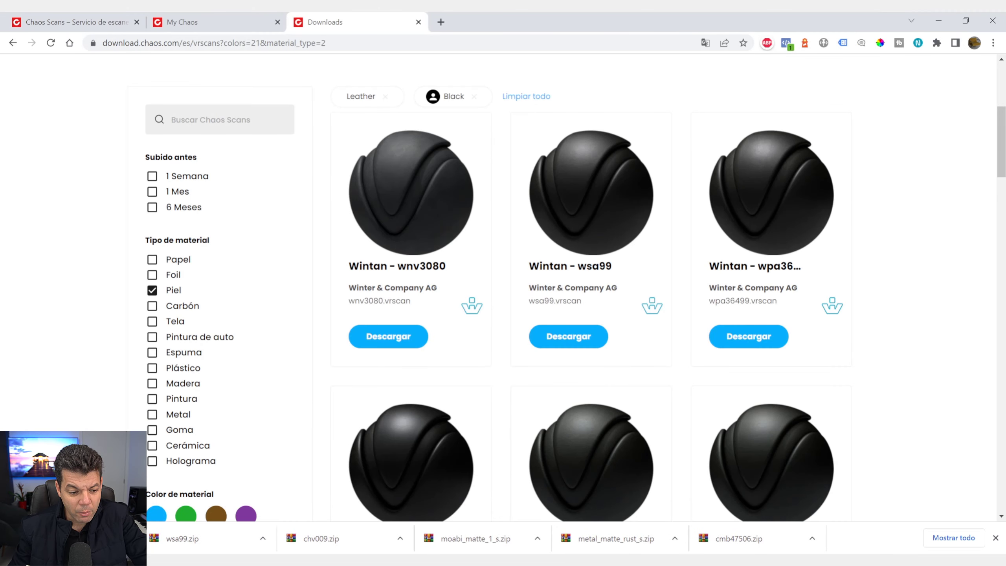
Show the wsa99 download in File Explorer and delete the old wsa99 folder and duplicate archive
{"action": "left_click", "coordinate": [263, 537]}
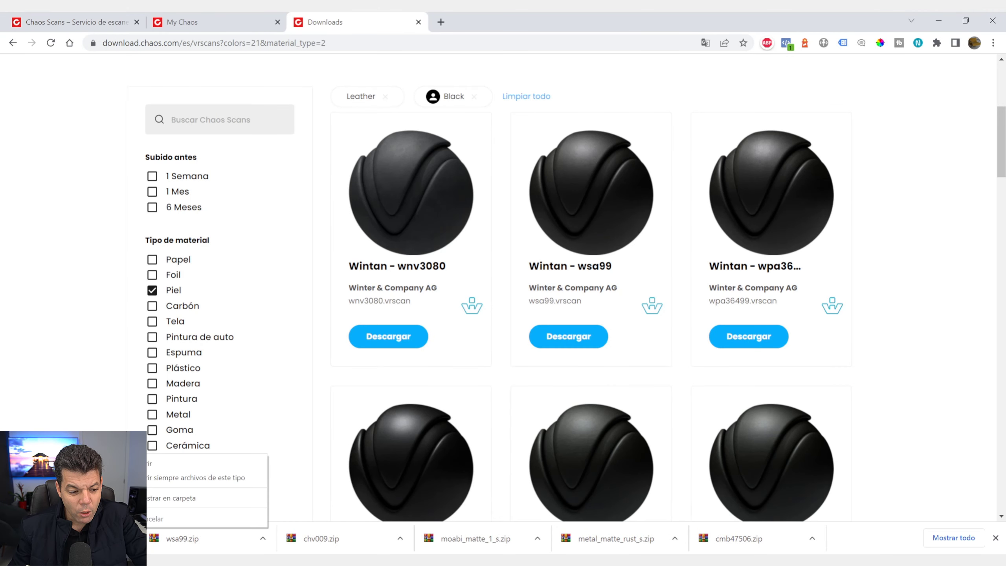
{"action": "left_click", "coordinate": [166, 498]}
{"action": "left_click_drag", "start_coordinate": [928, 217], "coordinate": [500, 11]}
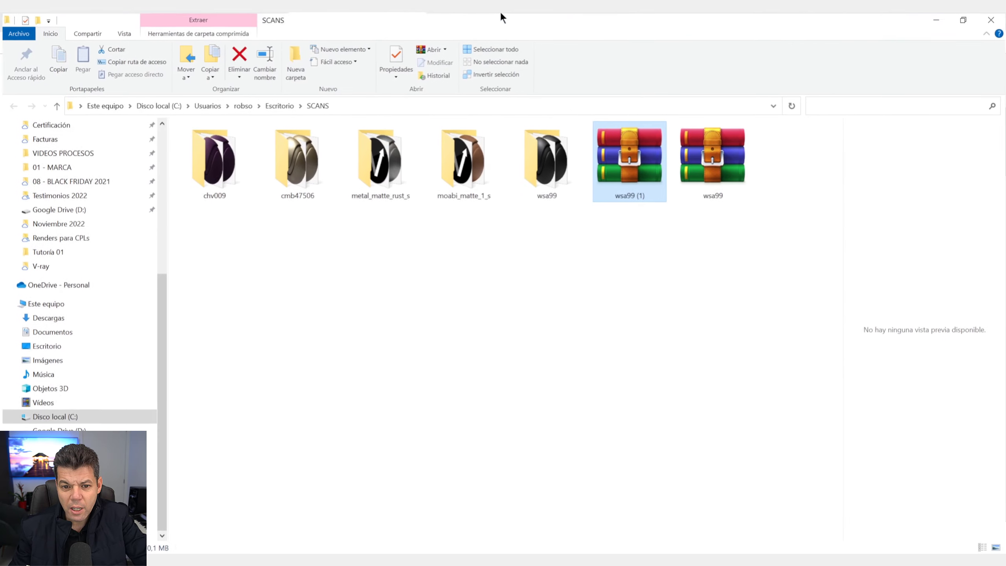
{"action": "left_click", "coordinate": [728, 175]}
{"action": "left_click", "coordinate": [663, 169]}
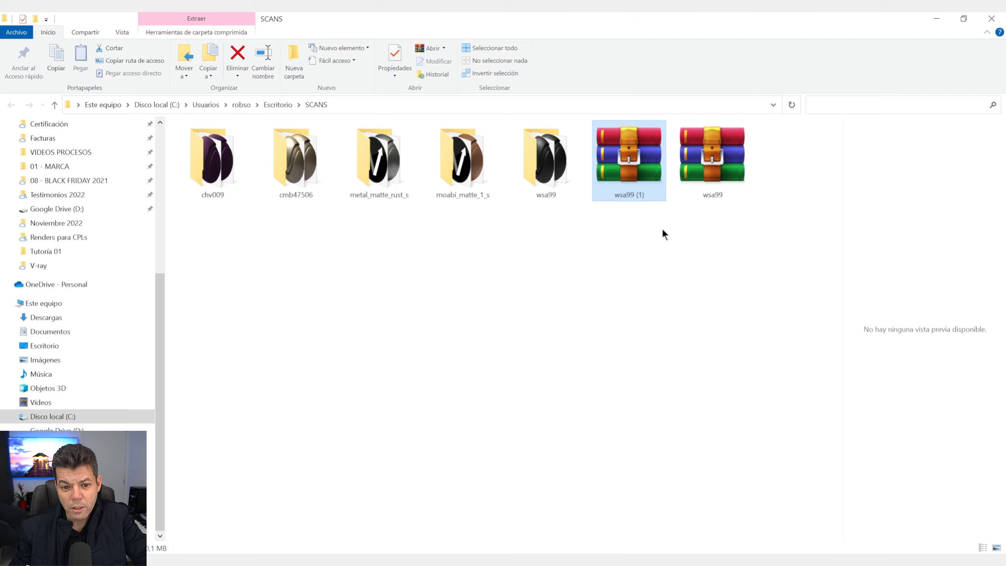
{"action": "left_click", "coordinate": [547, 167]}
{"action": "key", "text": "Delete"}
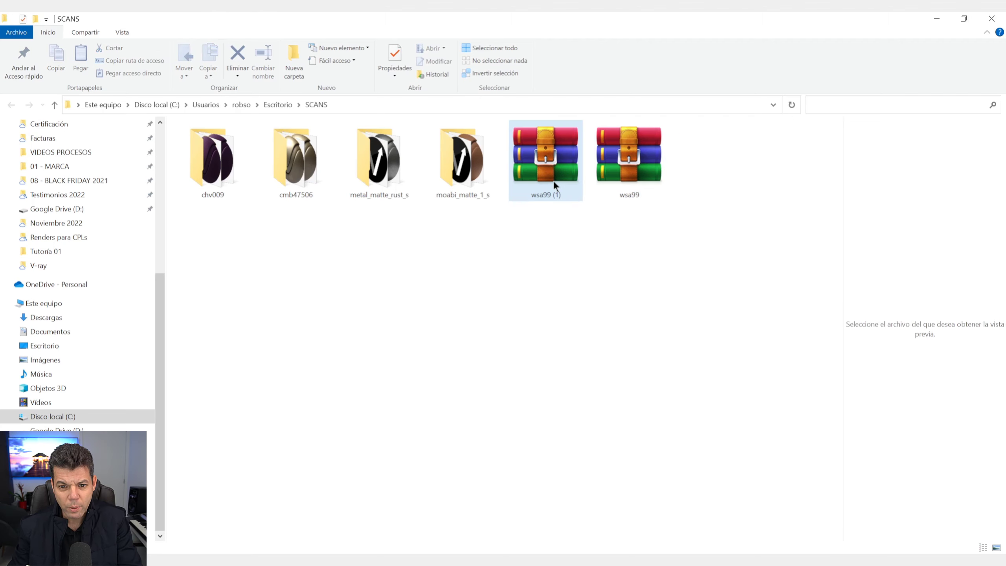
{"action": "key", "text": "Delete"}
Extract the remaining wsa99 archive, open its folder and preview wsa99.vrscan and the image
{"action": "left_click", "coordinate": [527, 159]}
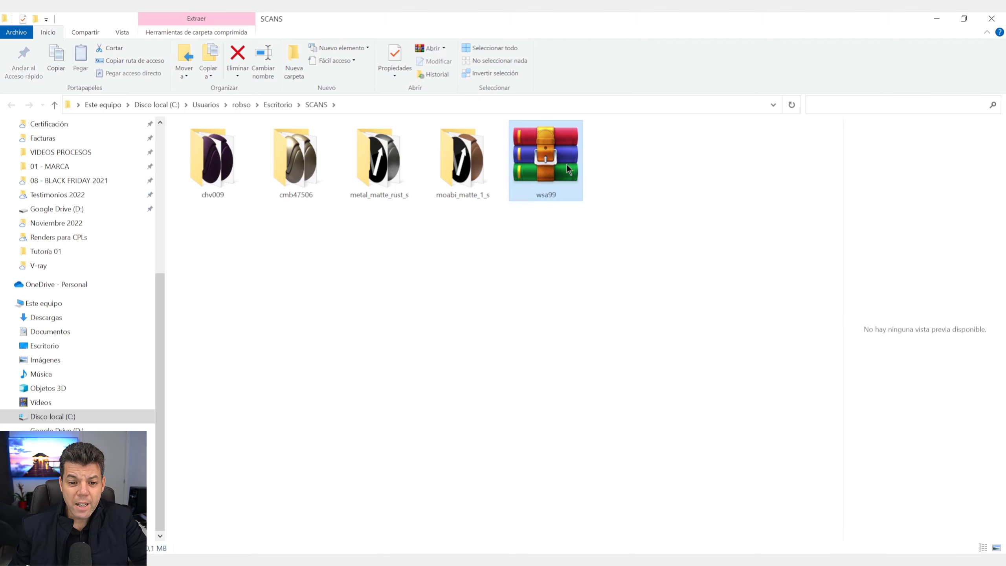
{"action": "right_click", "coordinate": [554, 147]}
{"action": "left_click", "coordinate": [595, 243]}
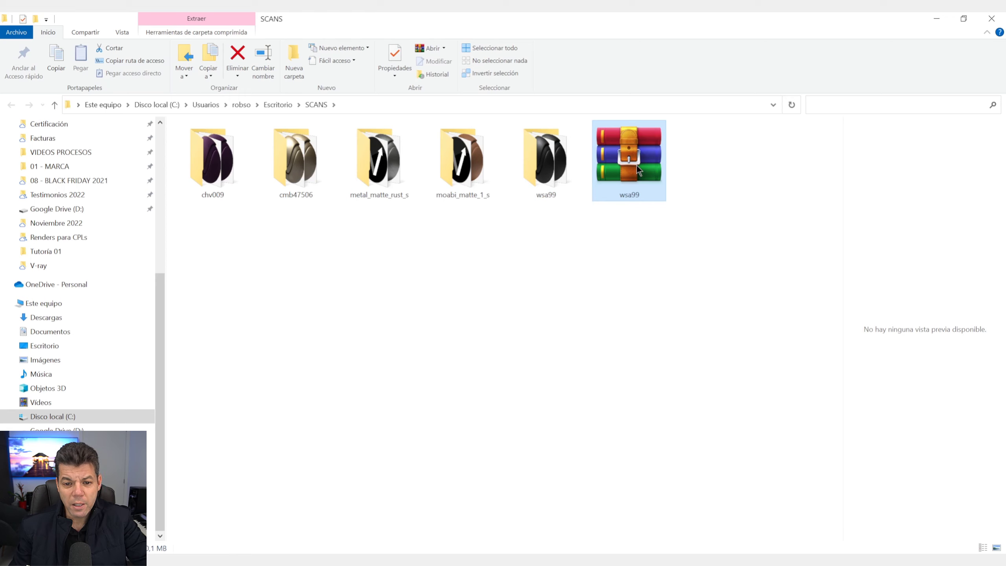
{"action": "key", "text": "Delete"}
{"action": "double_click", "coordinate": [574, 186]}
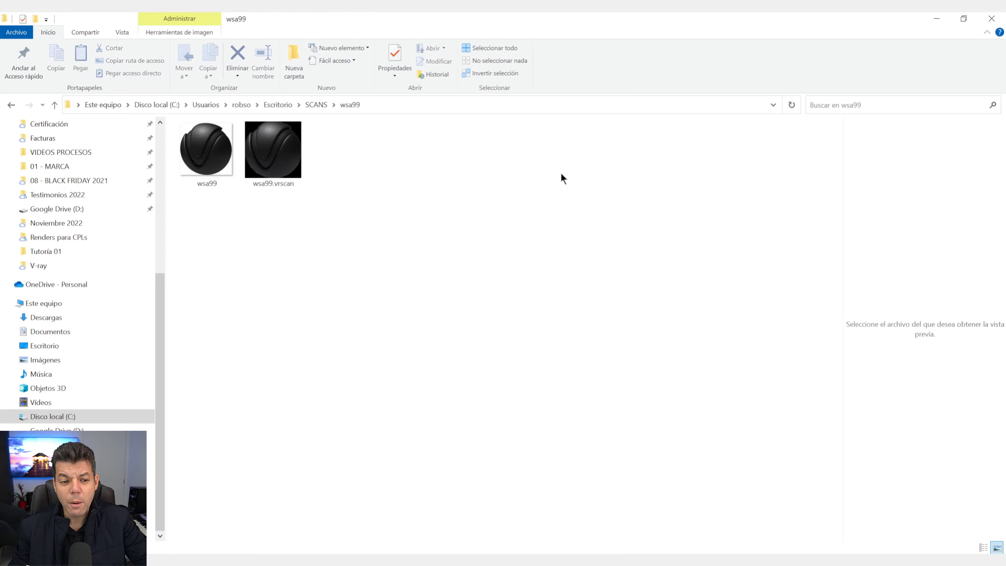
{"action": "left_click", "coordinate": [257, 162]}
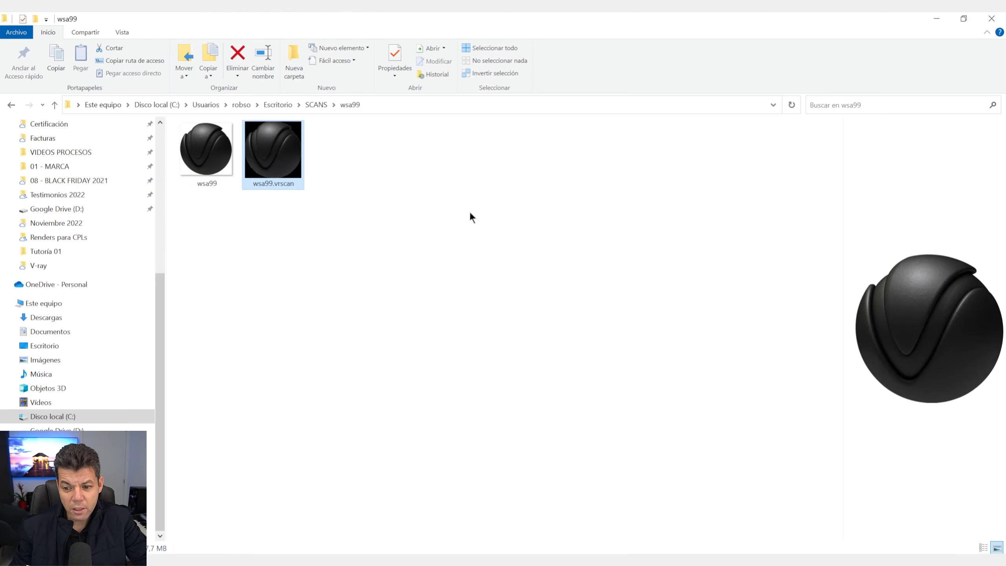
{"action": "left_click", "coordinate": [217, 157]}
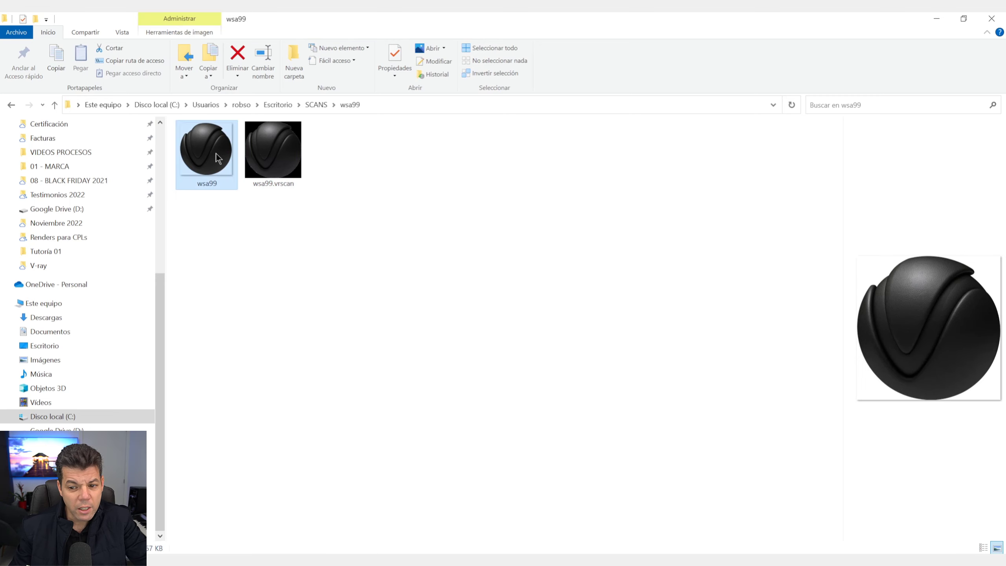
{"action": "left_click", "coordinate": [295, 162]}
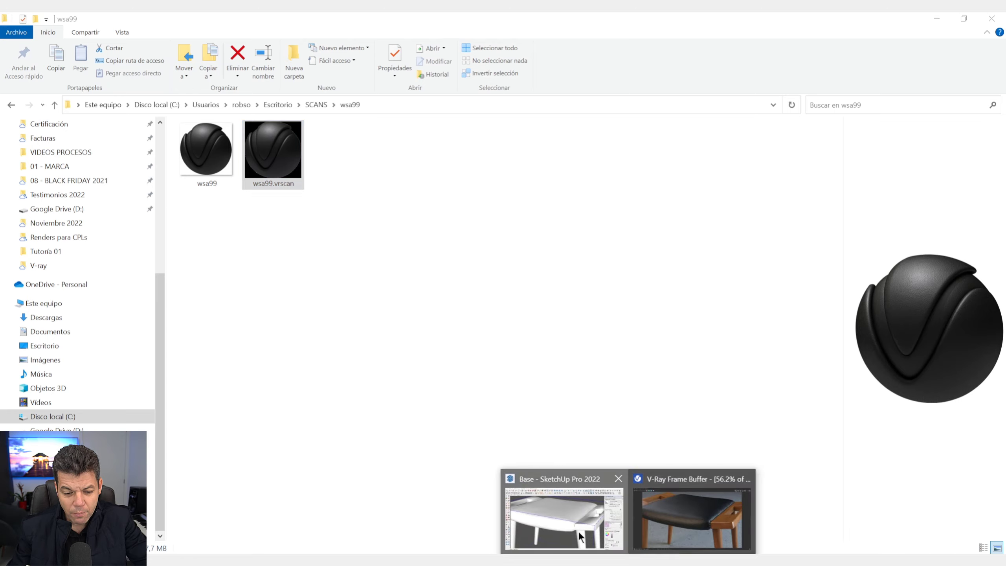
Dismiss the Frame Buffer and delete the VRscan - PIEL material in the Asset Editor
{"action": "left_click", "coordinate": [693, 515]}
{"action": "left_click", "coordinate": [964, 19]}
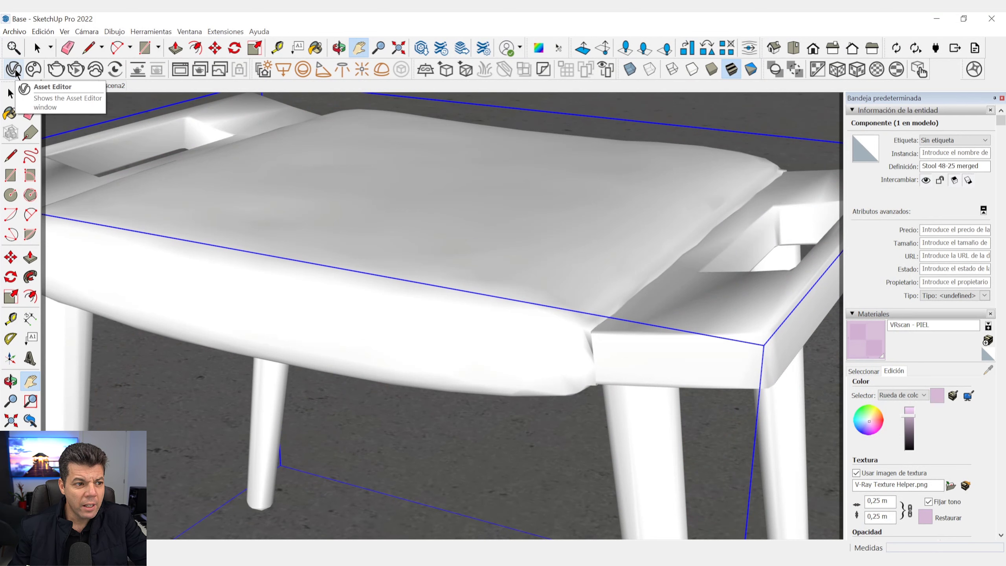
{"action": "left_click", "coordinate": [15, 70]}
{"action": "left_click_drag", "start_coordinate": [397, 22], "coordinate": [403, 112]}
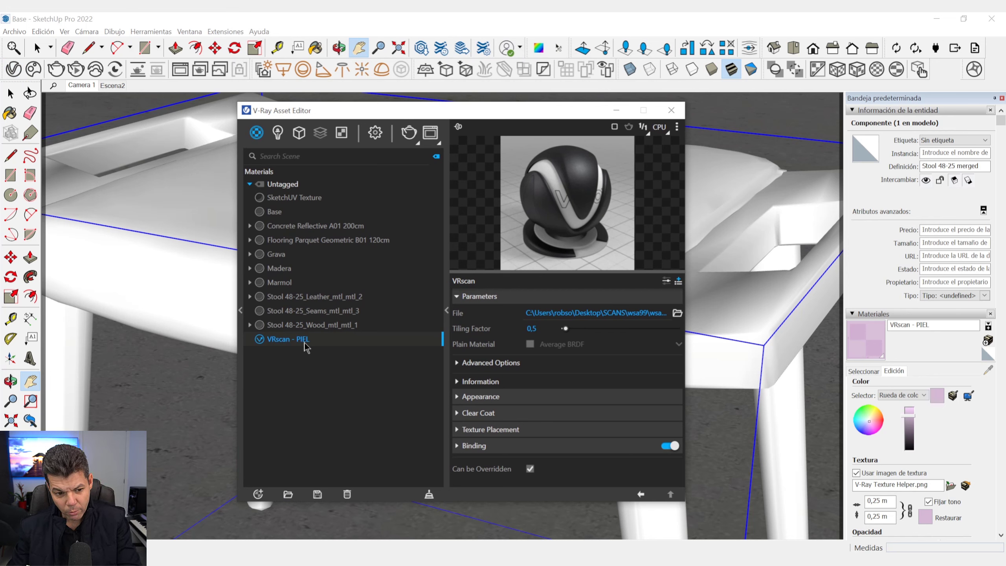
{"action": "key", "text": "Delete"}
{"action": "left_click", "coordinate": [534, 291]}
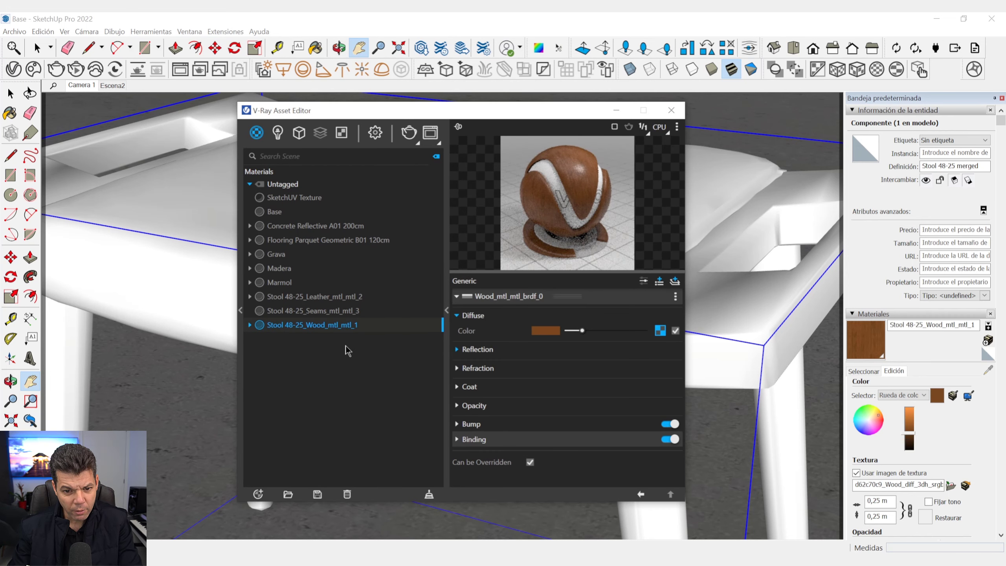
Create a new VRscan material without loading any scan file
{"action": "right_click", "coordinate": [256, 137]}
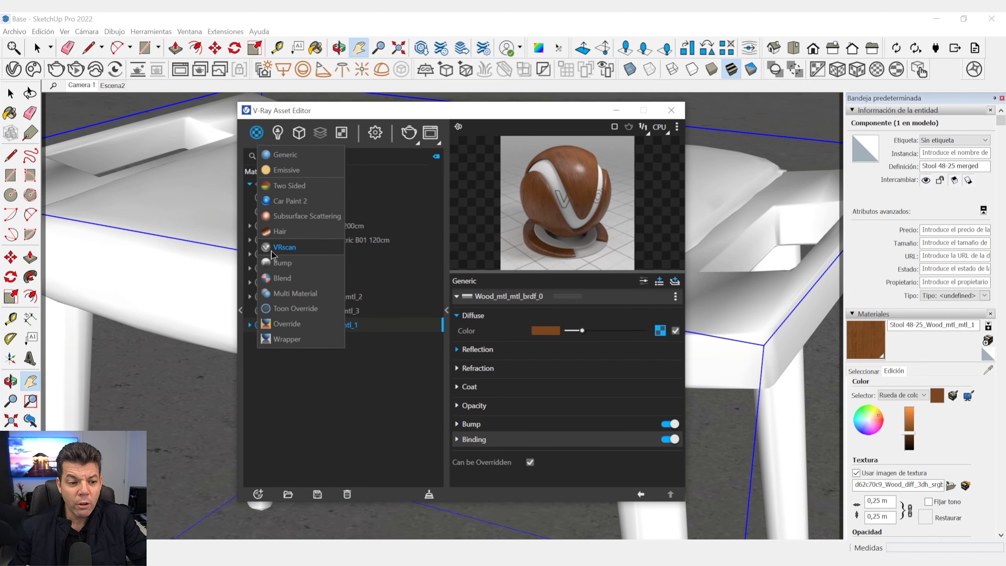
{"action": "left_click", "coordinate": [287, 250]}
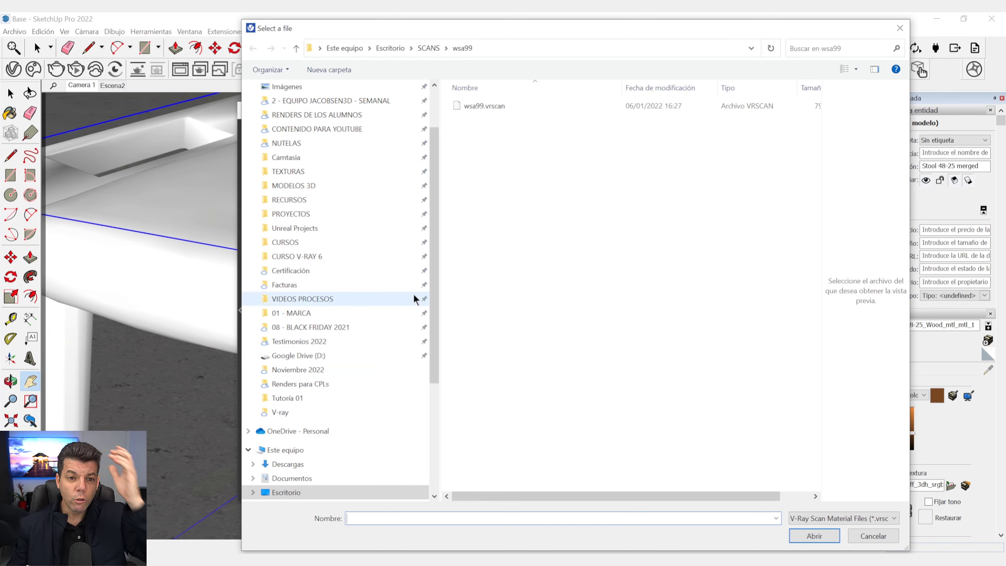
{"action": "left_click", "coordinate": [872, 535]}
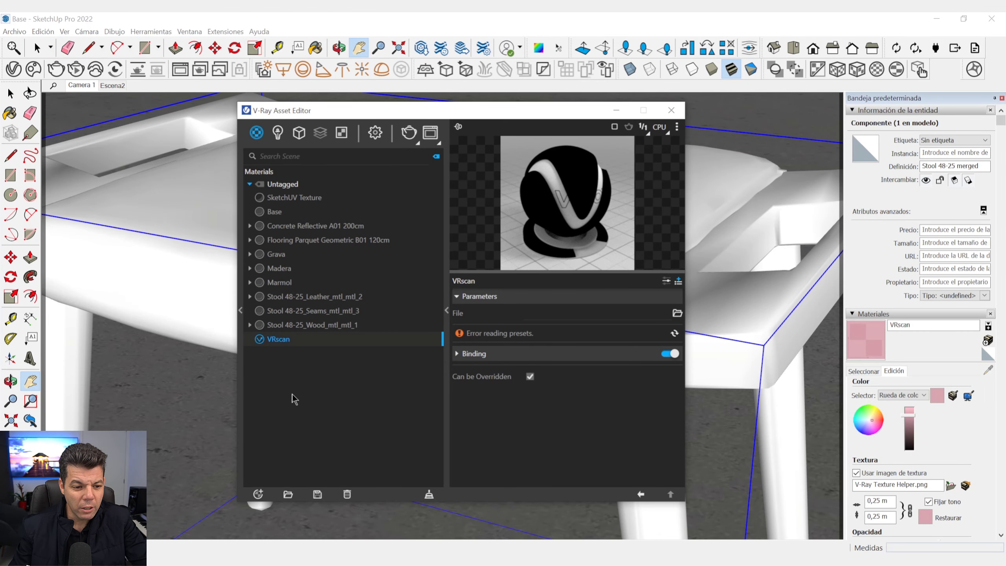
Delete the empty VRscan material and create a fresh VRscan material
{"action": "key", "text": "Delete"}
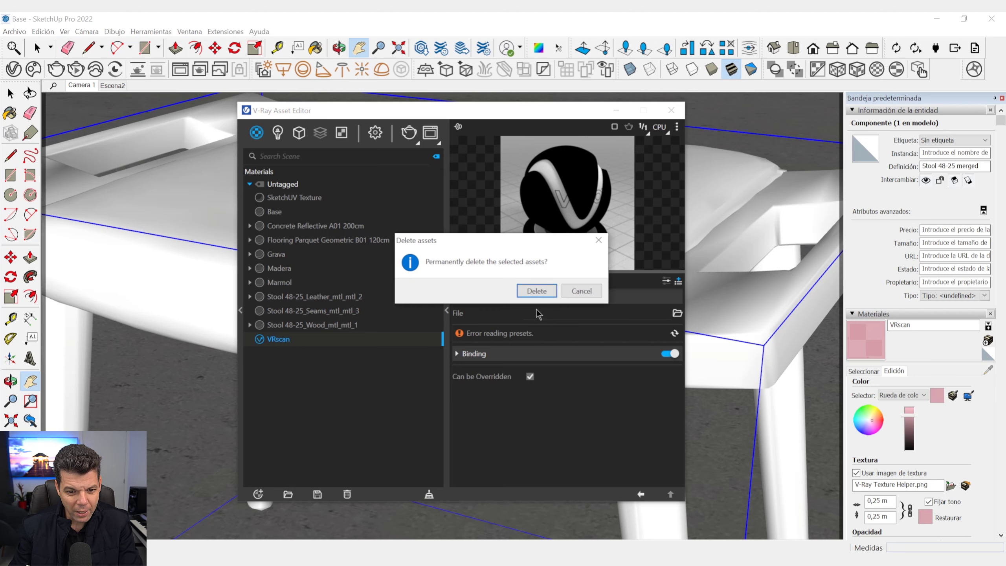
{"action": "left_click", "coordinate": [537, 292]}
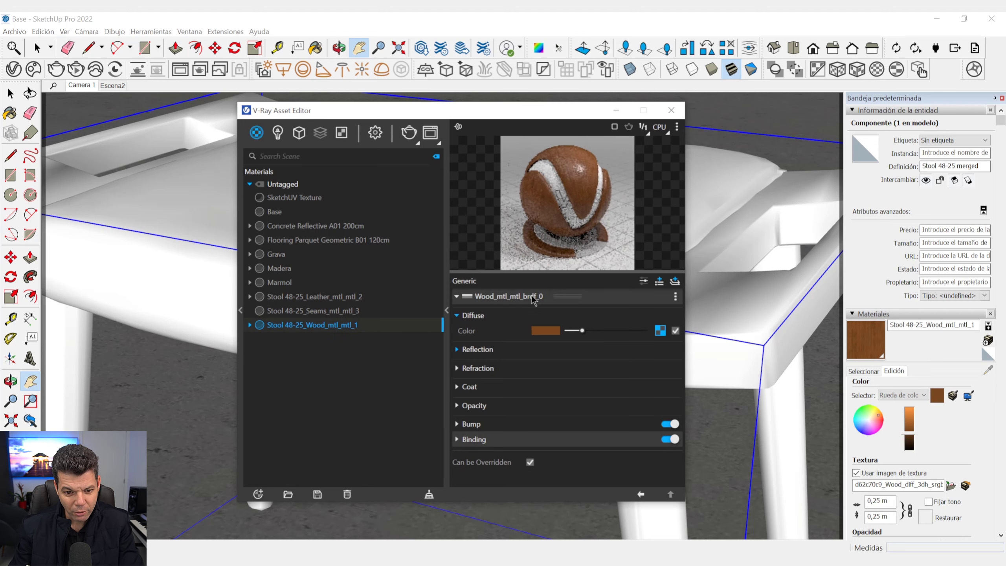
{"action": "left_click", "coordinate": [261, 136]}
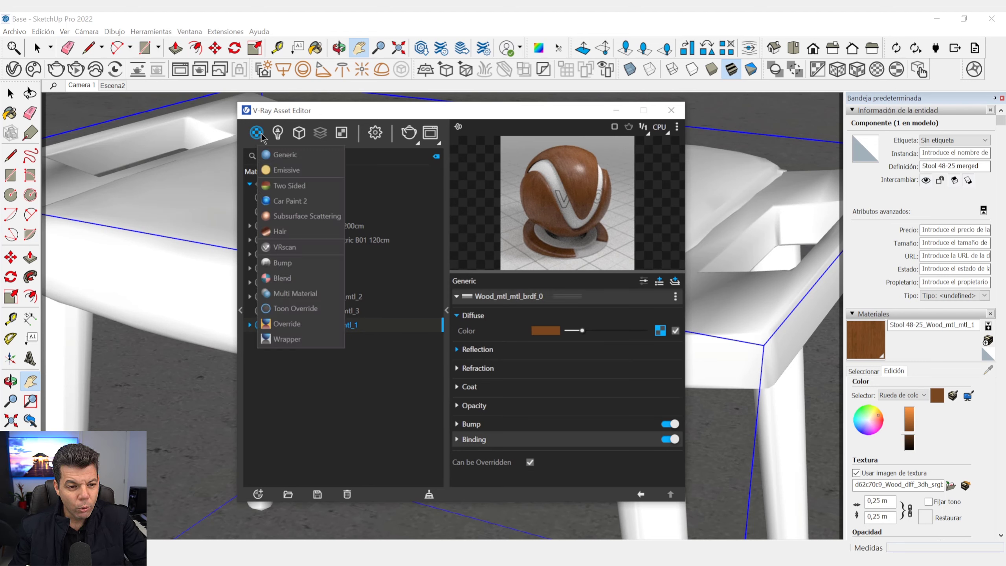
{"action": "left_click", "coordinate": [284, 248]}
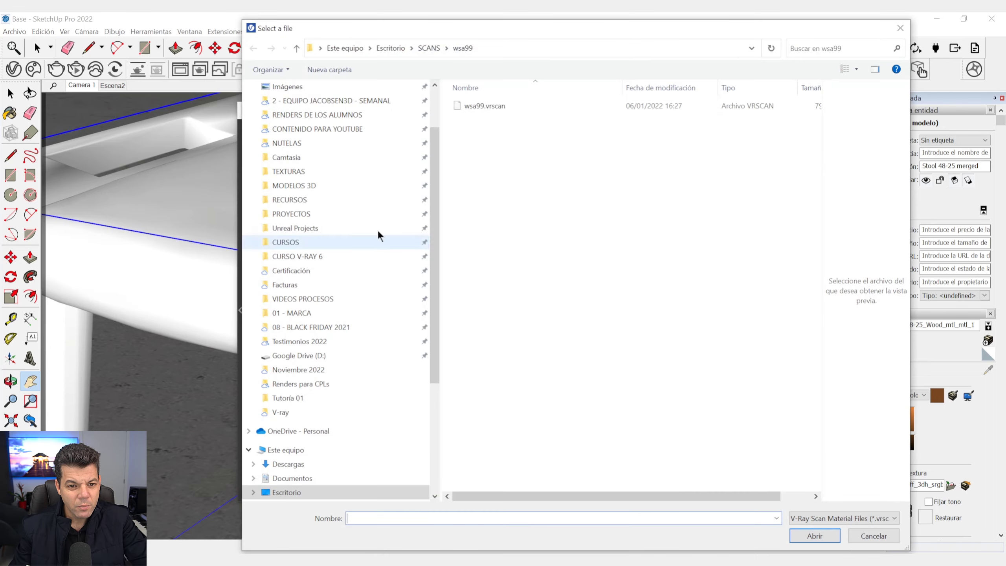
Load wsa99.vrscan from the SCANS\wsa99 folder into the new material
{"action": "left_click", "coordinate": [429, 47]}
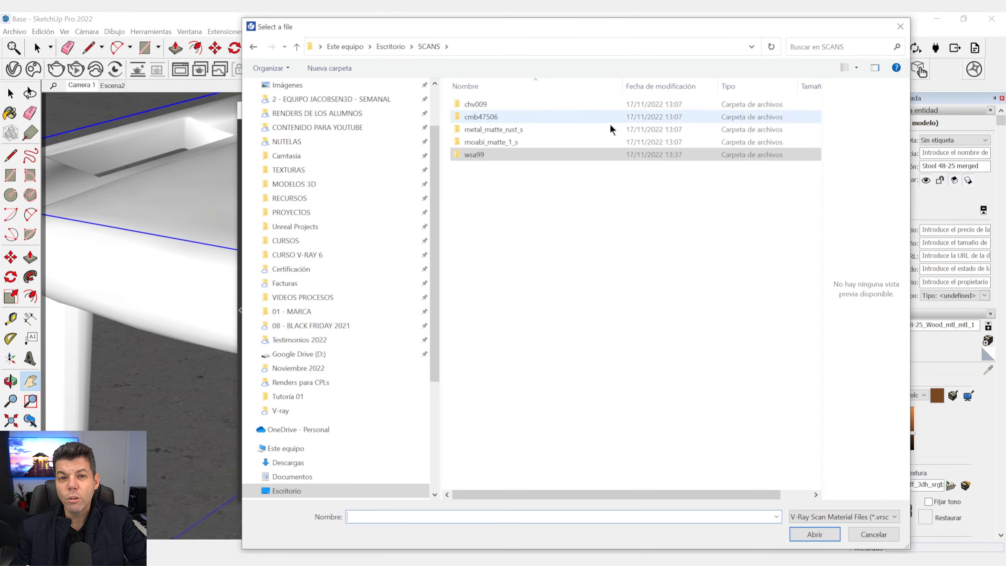
{"action": "double_click", "coordinate": [472, 154]}
{"action": "left_click", "coordinate": [479, 105]}
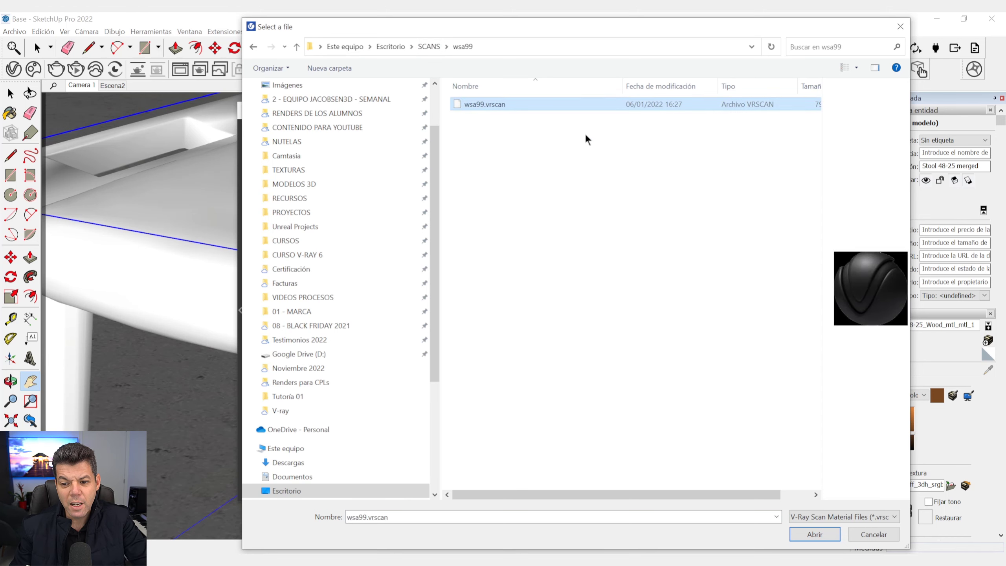
{"action": "mouse_move", "coordinate": [819, 273]}
{"action": "left_mouse_down"}
{"action": "mouse_move", "coordinate": [545, 271]}
{"action": "mouse_move", "coordinate": [673, 250]}
{"action": "left_mouse_up"}
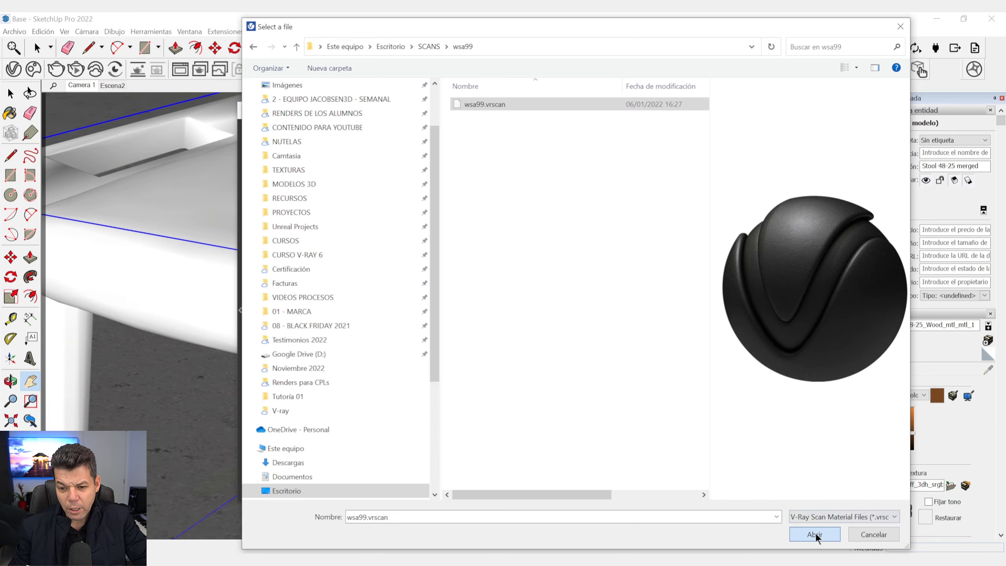
{"action": "left_click", "coordinate": [814, 534]}
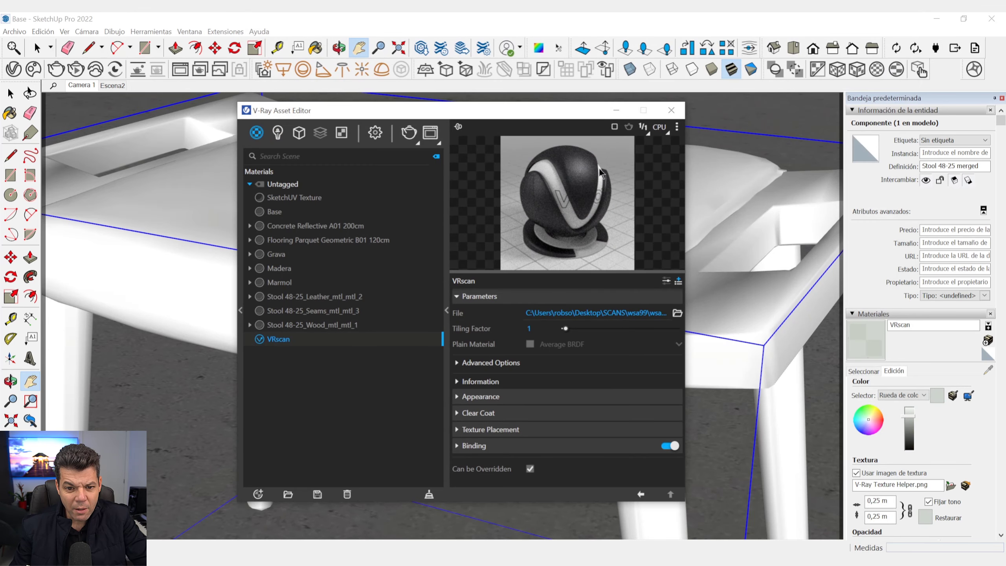
Append ' - PIEL' to the VRscan material name, making it VRscan - PIEL
{"action": "double_click", "coordinate": [301, 343]}
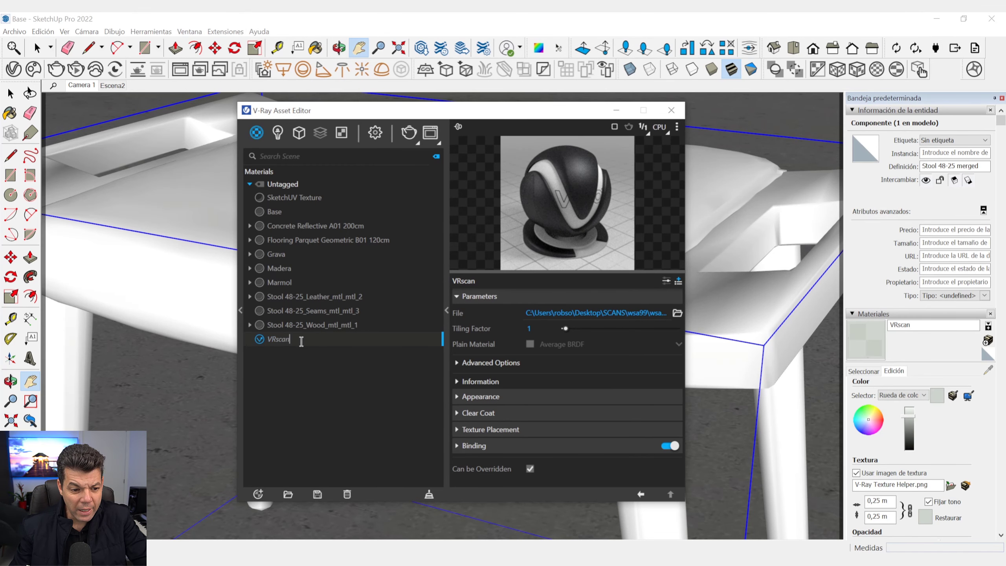
{"action": "type", "text": " - PIEL"}
{"action": "key", "text": "Return"}
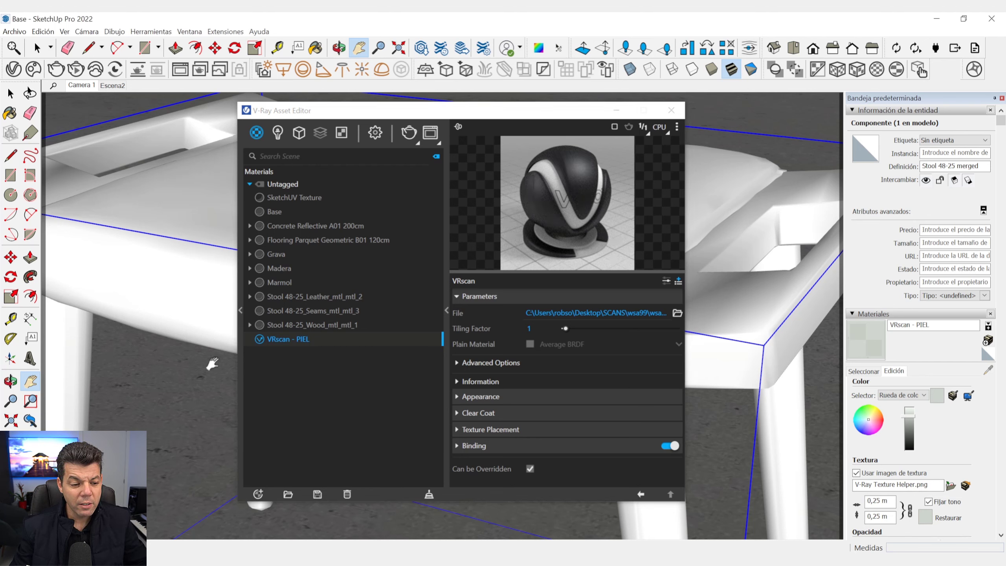
{"action": "left_click_drag", "start_coordinate": [127, 370], "coordinate": [172, 216]}
Make VRscan - PIEL the active paint material, collapse Entity Info, and zoom on the stool
{"action": "right_click", "coordinate": [287, 340]}
{"action": "mouse_move", "coordinate": [313, 217]}
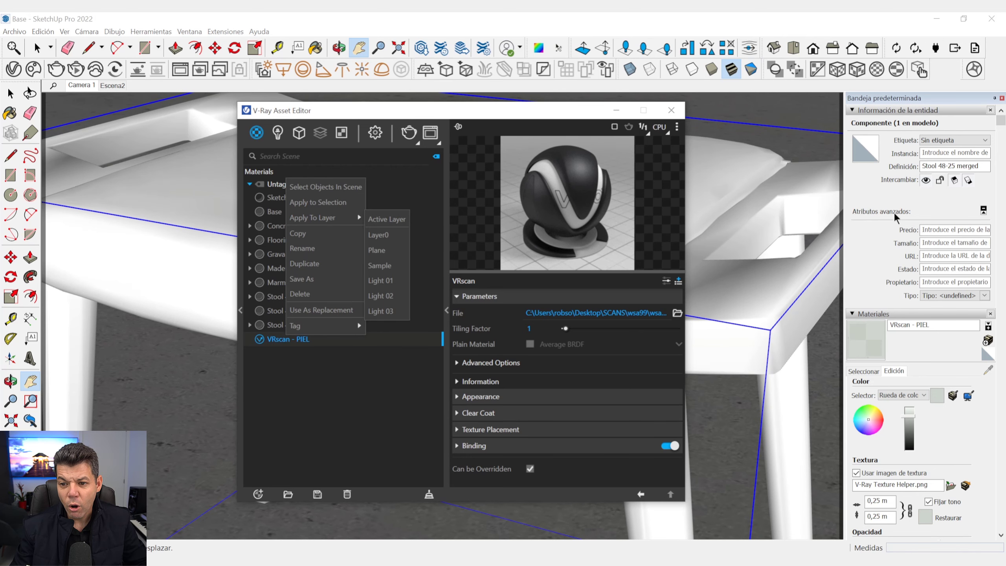
{"action": "left_click", "coordinate": [880, 111]}
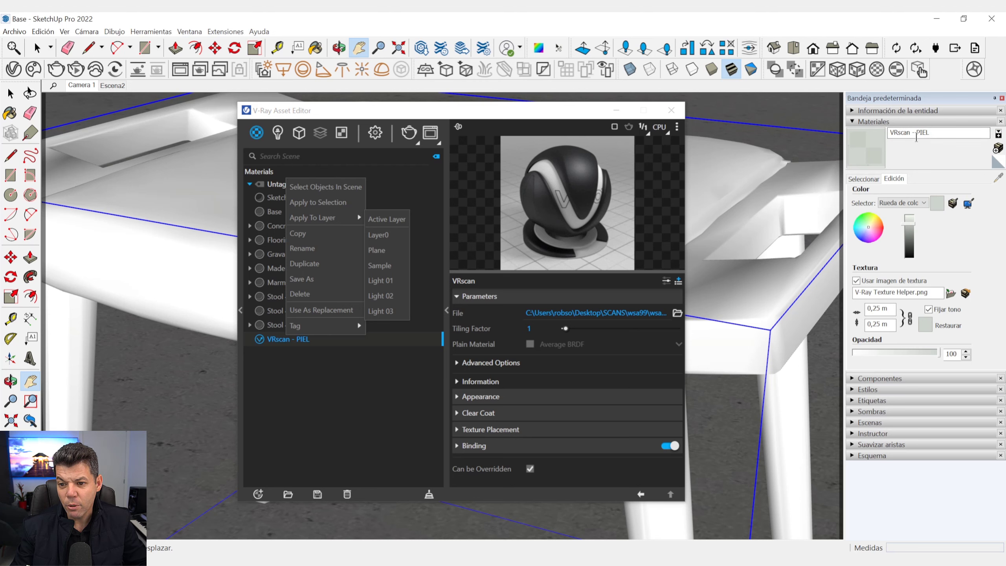
{"action": "left_click", "coordinate": [872, 145]}
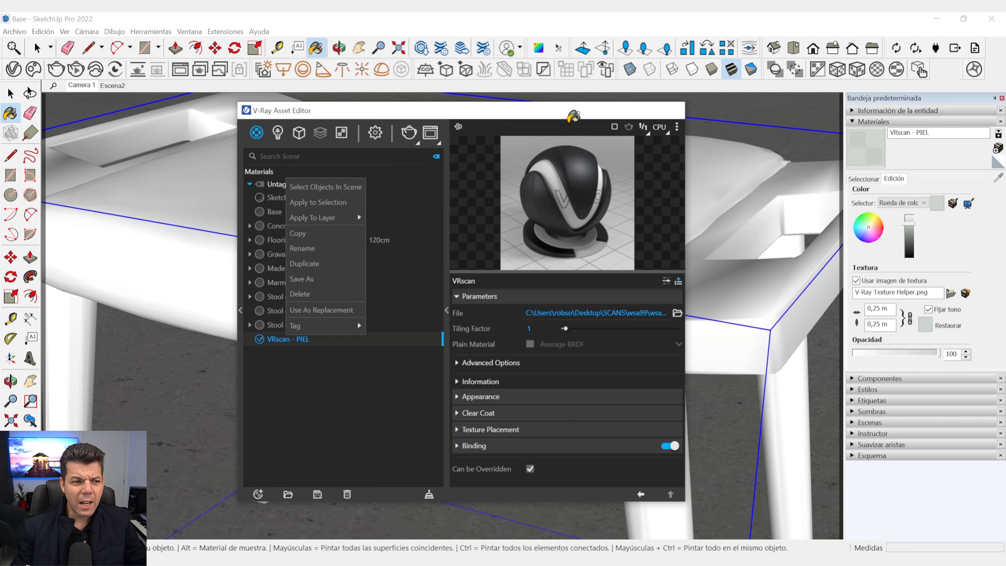
{"action": "key", "text": "space"}
{"action": "scroll", "coordinate": [248, 302], "scroll_direction": "down", "scroll_amount": 3}
{"action": "scroll", "coordinate": [262, 313], "scroll_direction": "up", "scroll_amount": 3}
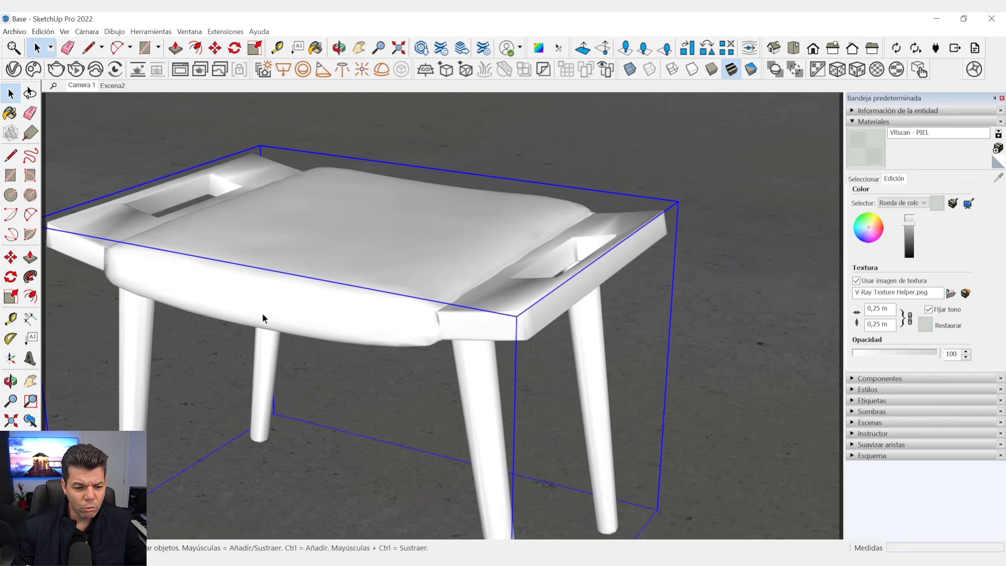
{"action": "scroll", "coordinate": [262, 313], "scroll_direction": "down", "scroll_amount": 1}
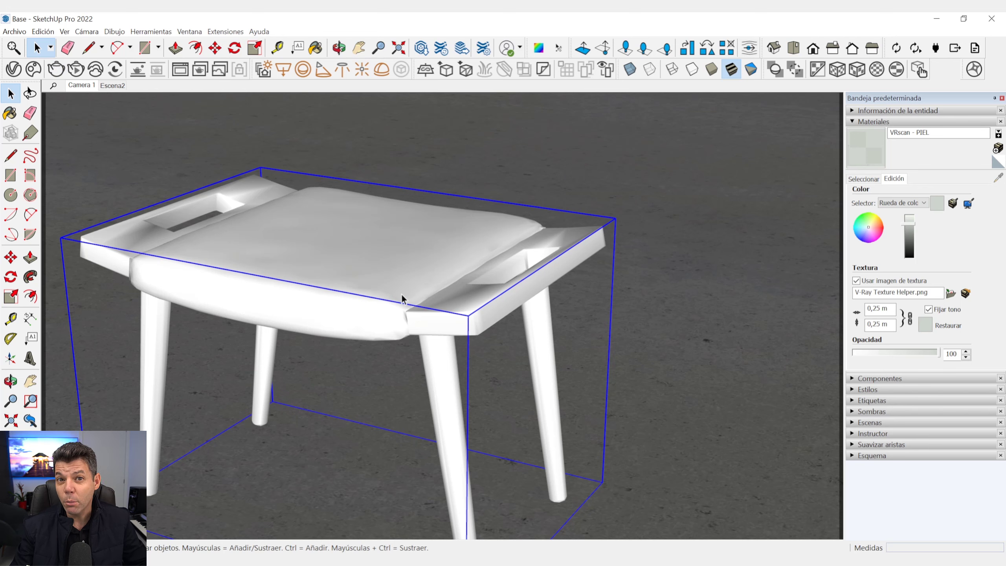
{"action": "scroll", "coordinate": [386, 299], "scroll_direction": "up", "scroll_amount": 1}
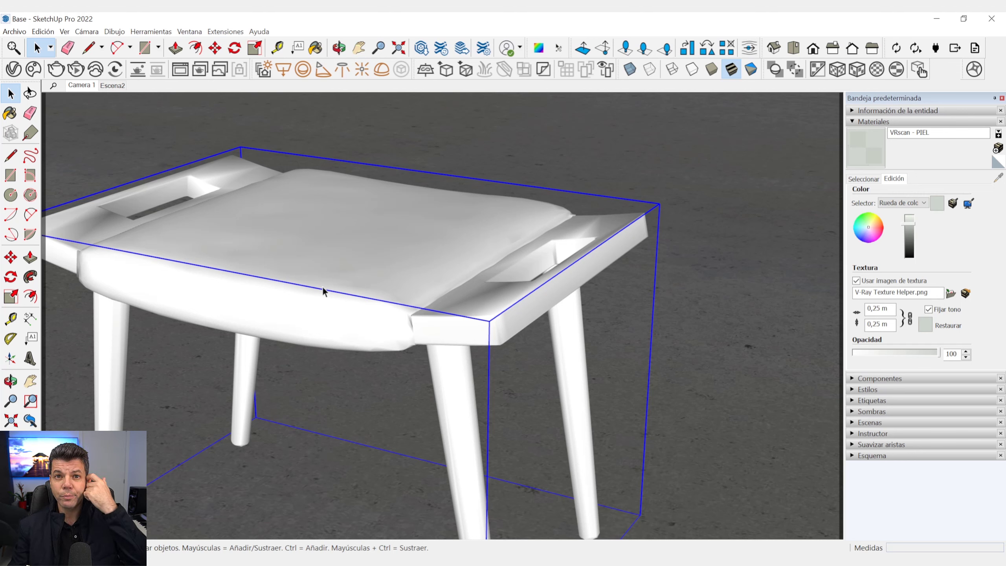
Set the Stool 48-25 merged proxy's empty material slot to VRscan - PIEL
{"action": "left_click", "coordinate": [14, 69]}
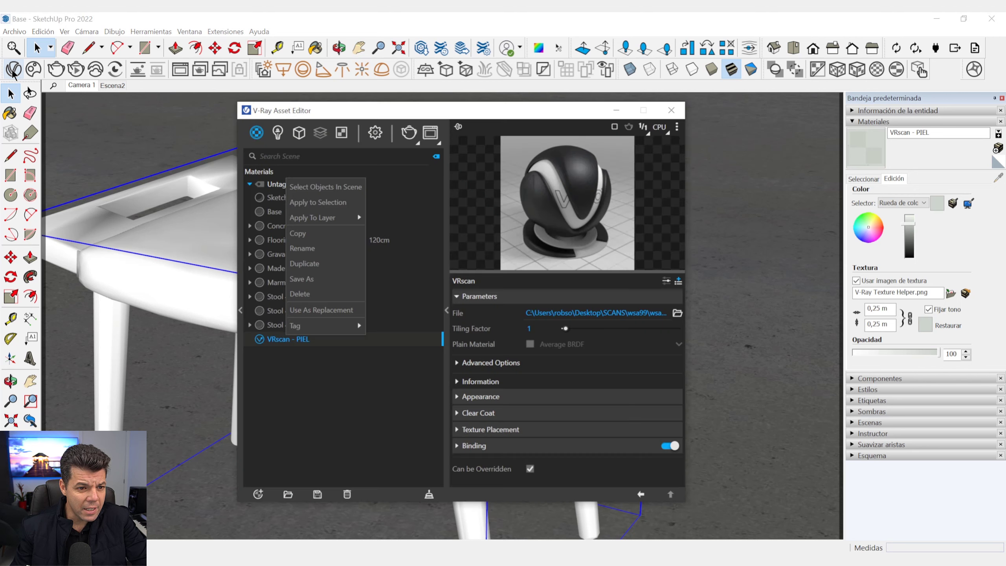
{"action": "left_click", "coordinate": [299, 135]}
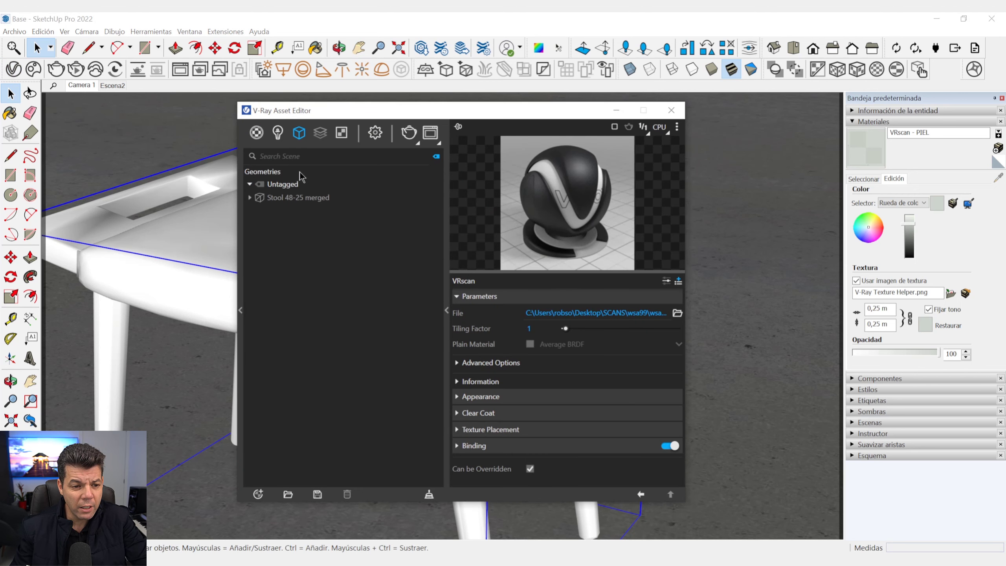
{"action": "left_click", "coordinate": [279, 199]}
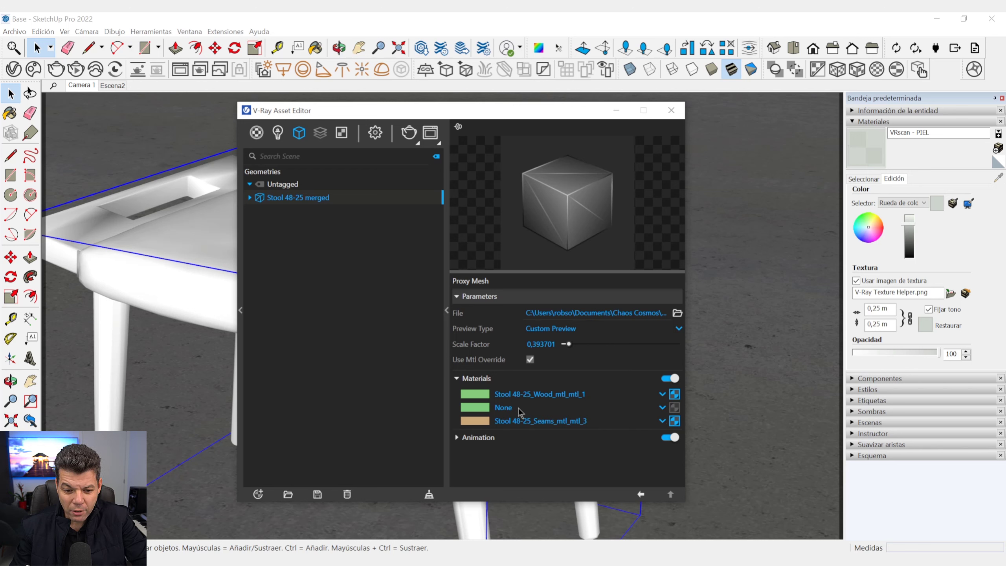
{"action": "left_click", "coordinate": [663, 409]}
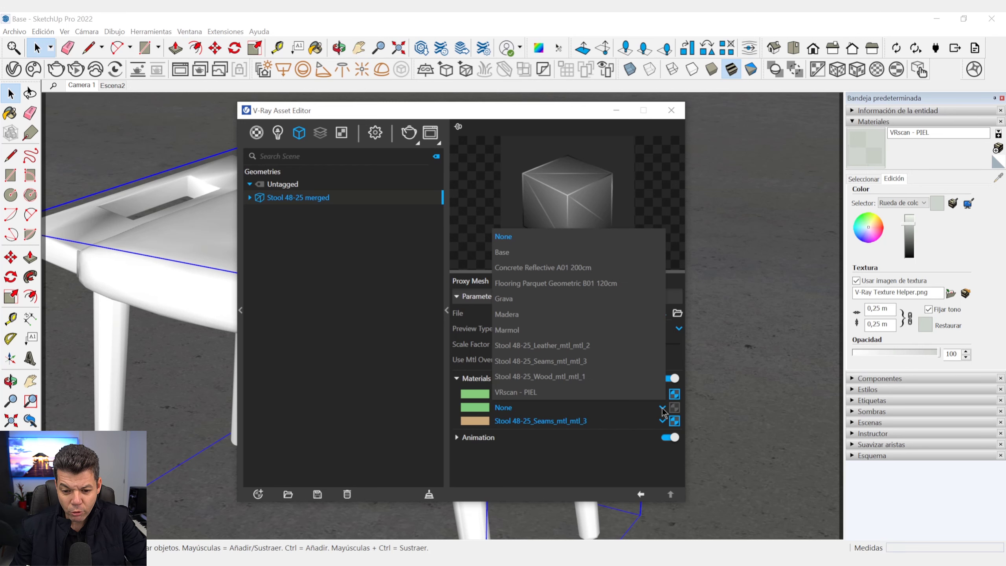
{"action": "left_click", "coordinate": [537, 393]}
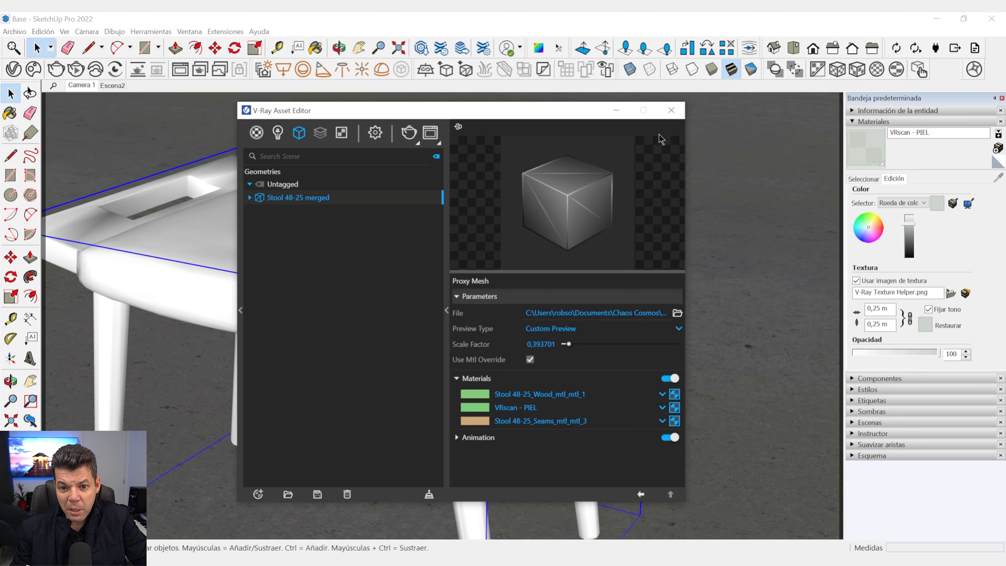
{"action": "left_click", "coordinate": [375, 134]}
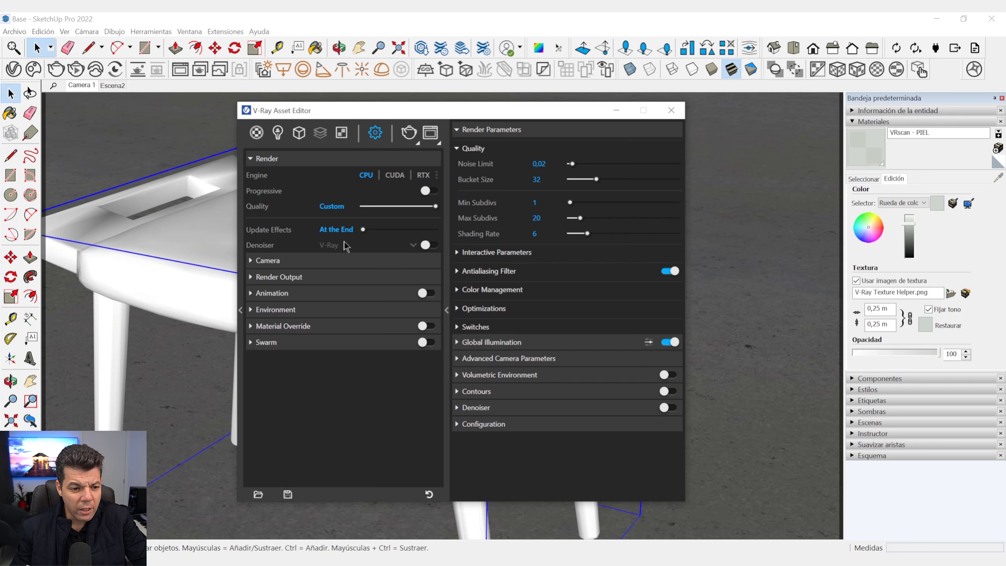
Render the stool scene and close the Asset Editor
{"action": "left_click", "coordinate": [322, 276]}
{"action": "left_click", "coordinate": [343, 310]}
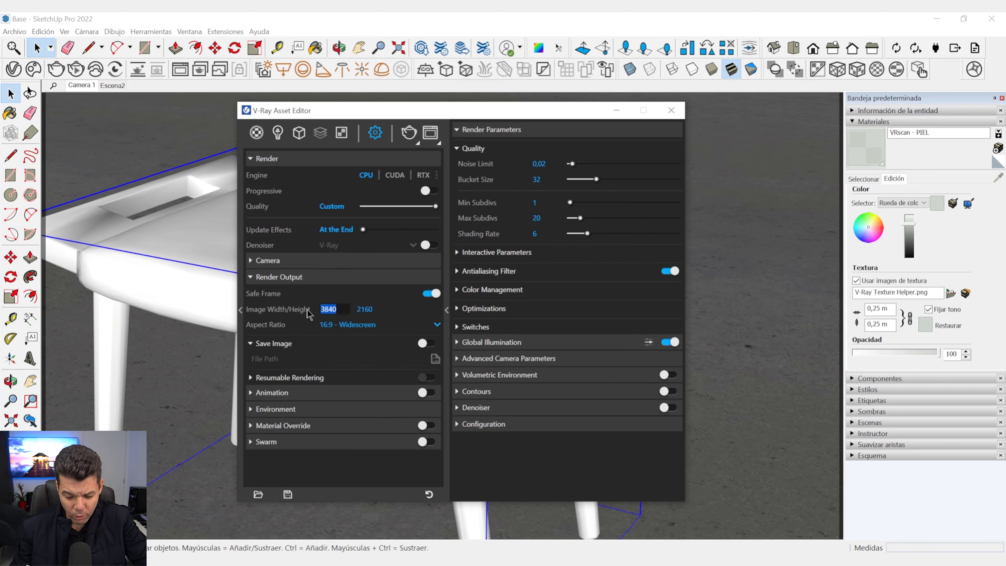
{"action": "left_click", "coordinate": [338, 276]}
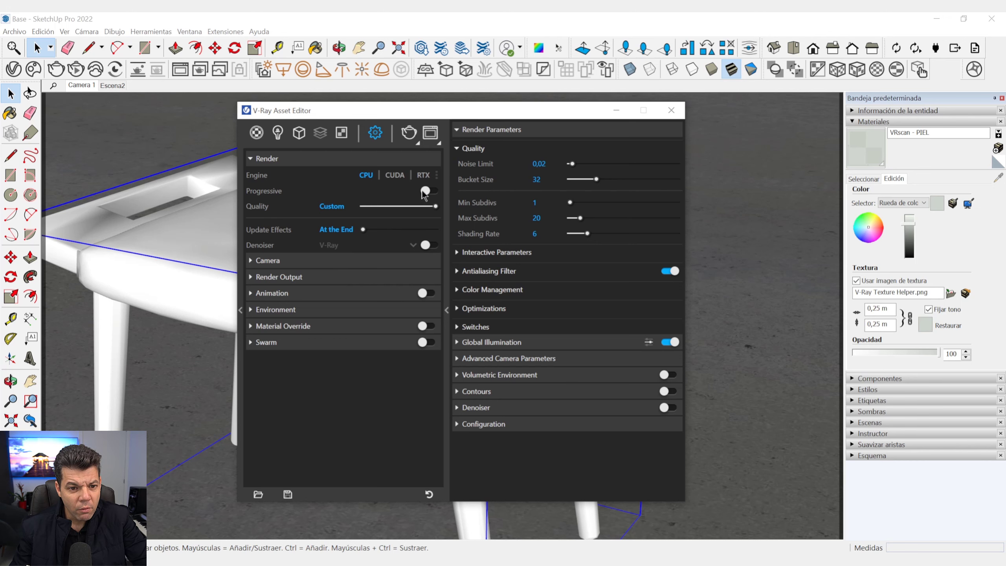
{"action": "left_click", "coordinate": [418, 143]}
{"action": "left_click", "coordinate": [409, 164]}
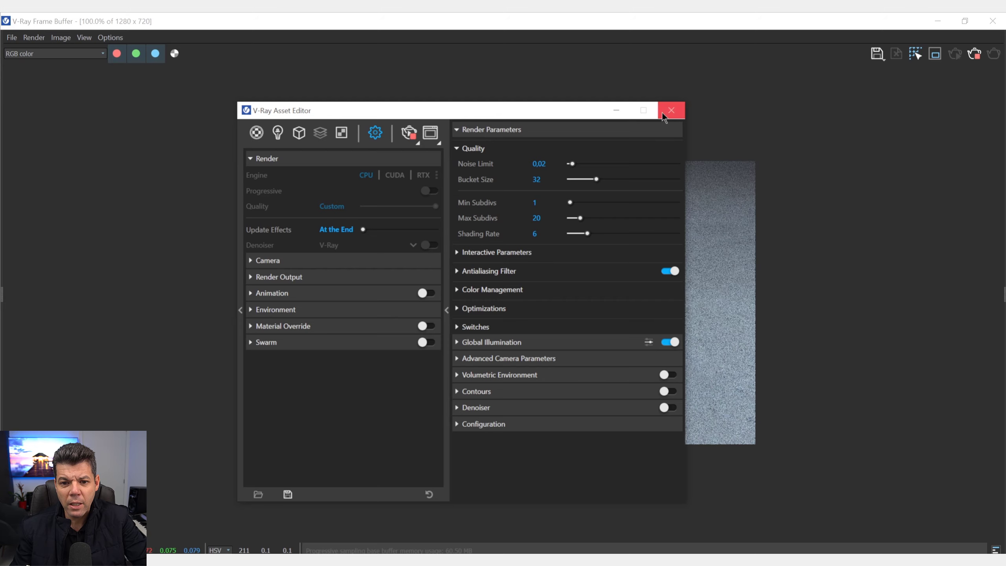
{"action": "left_click_drag", "start_coordinate": [544, 118], "coordinate": [146, 119]}
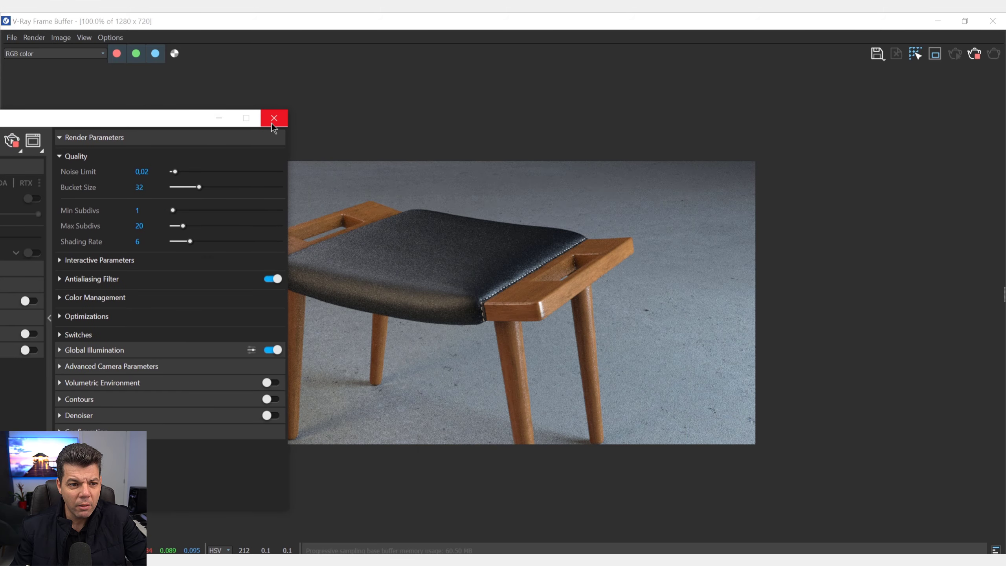
{"action": "left_click", "coordinate": [275, 110]}
Resize the V-Ray Frame Buffer and place it beside the SketchUp model view
{"action": "mouse_move", "coordinate": [394, 16]}
{"action": "left_mouse_down"}
{"action": "mouse_move", "coordinate": [490, 56]}
{"action": "mouse_move", "coordinate": [573, 47]}
{"action": "left_mouse_up"}
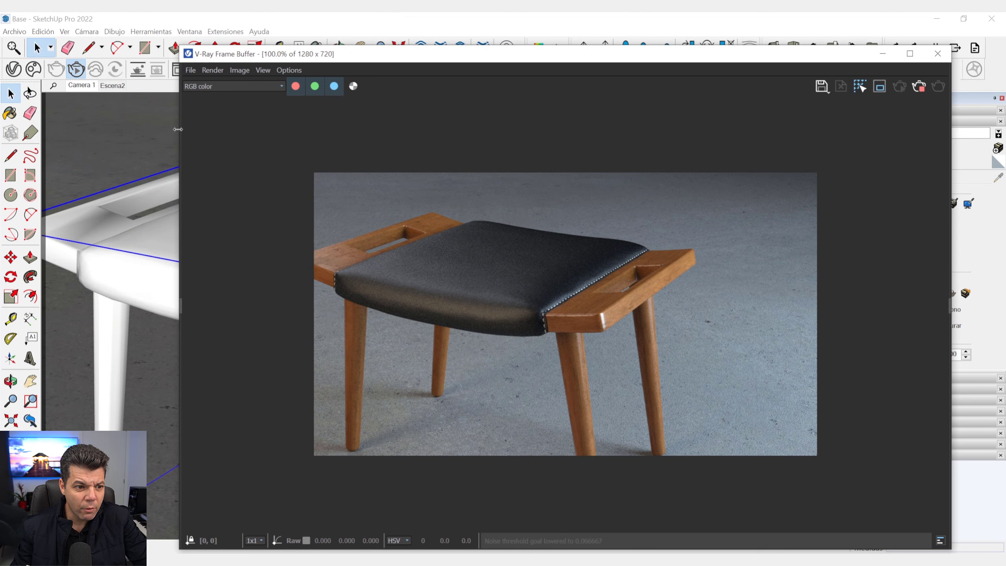
{"action": "left_click_drag", "start_coordinate": [178, 130], "coordinate": [346, 130]}
{"action": "left_click_drag", "start_coordinate": [605, 61], "coordinate": [592, 34]}
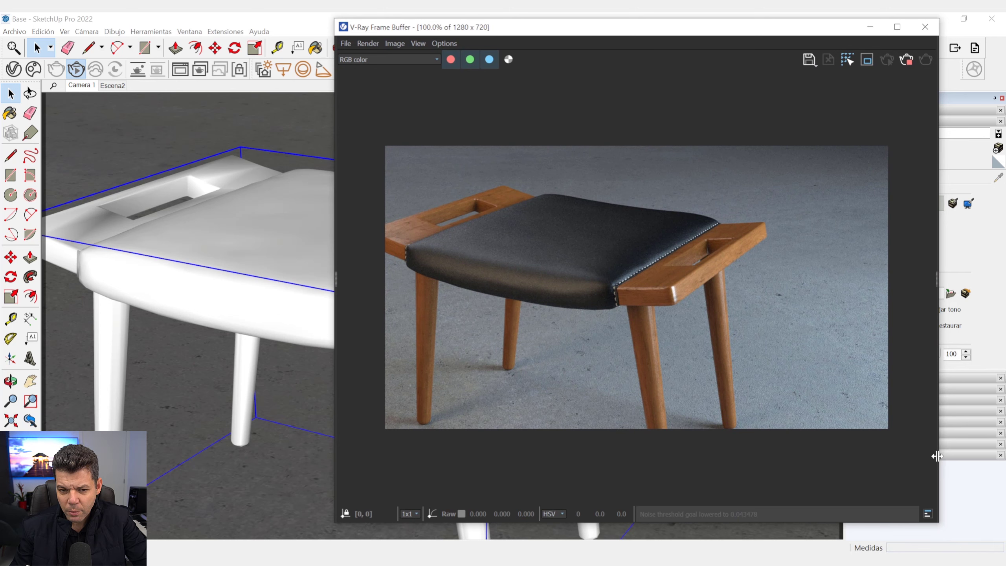
{"action": "left_click_drag", "start_coordinate": [937, 456], "coordinate": [877, 470]}
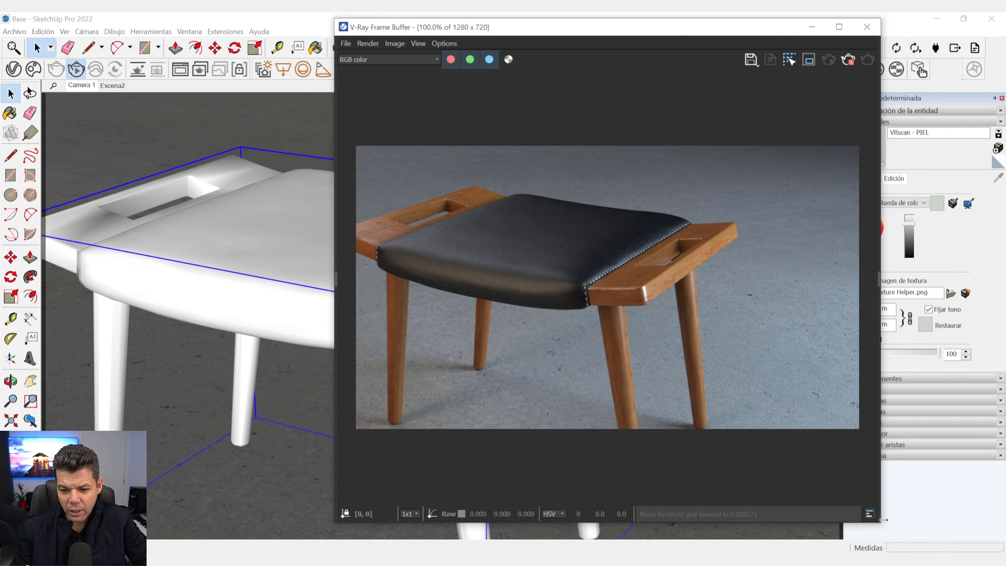
{"action": "left_click_drag", "start_coordinate": [615, 27], "coordinate": [742, 21]}
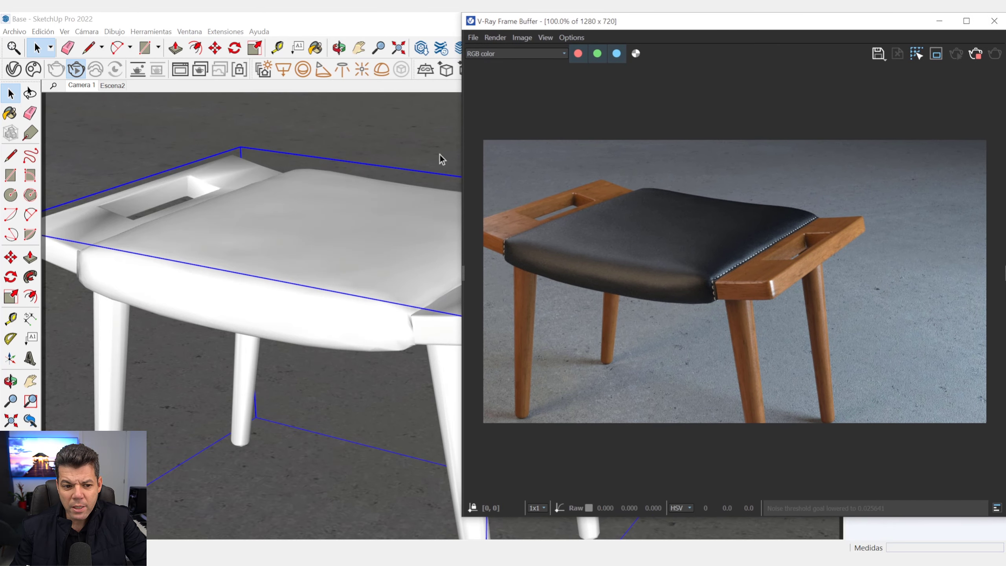
Zoom the viewport in close on the leather seat corner to reveal its grain
{"action": "scroll", "coordinate": [340, 257], "scroll_direction": "up", "scroll_amount": 2}
{"action": "scroll", "coordinate": [340, 252], "scroll_direction": "up", "scroll_amount": 2}
{"action": "scroll", "coordinate": [349, 291], "scroll_direction": "up", "scroll_amount": 2}
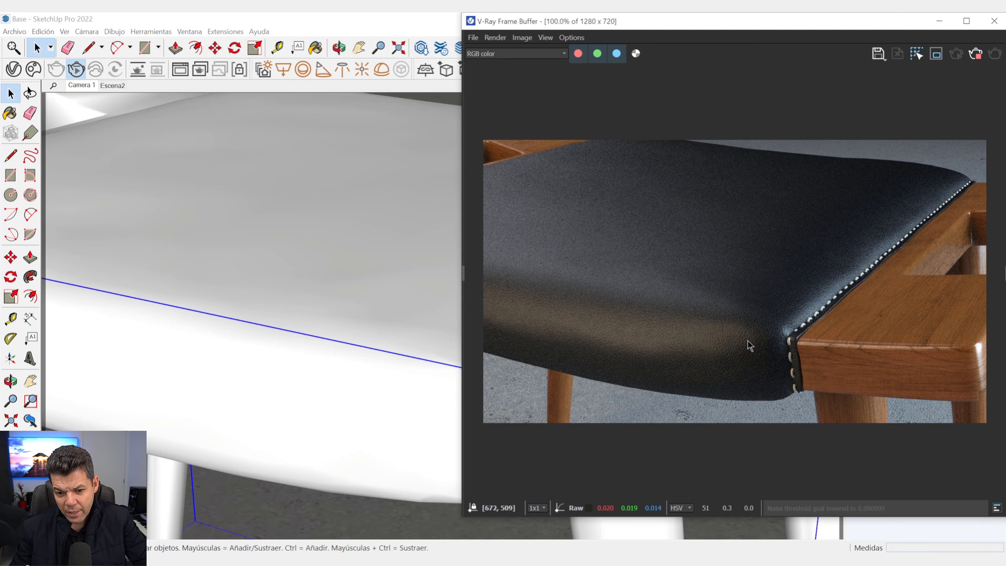
{"action": "scroll", "coordinate": [750, 346], "scroll_direction": "up", "scroll_amount": 1}
{"action": "scroll", "coordinate": [620, 335], "scroll_direction": "down", "scroll_amount": 1}
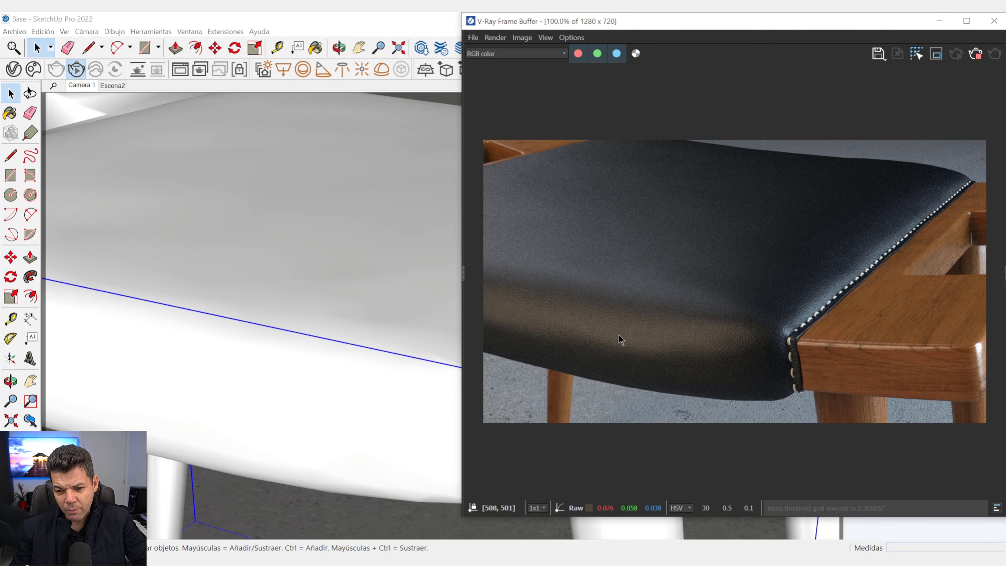
{"action": "scroll", "coordinate": [332, 347], "scroll_direction": "up", "scroll_amount": 1}
{"action": "scroll", "coordinate": [332, 347], "scroll_direction": "up", "scroll_amount": 1}
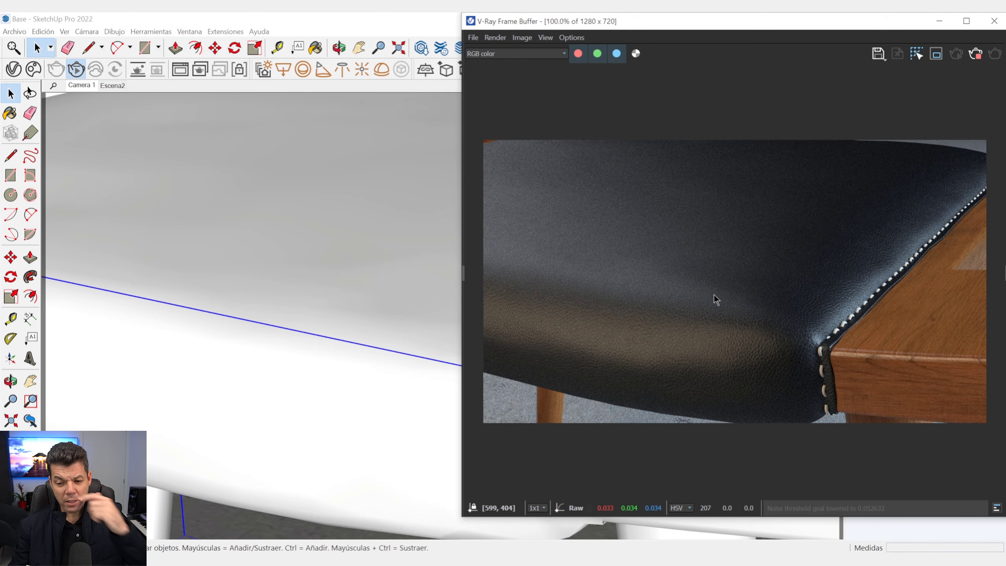
Open the Asset Editor, move it aside and show its scene geometry
{"action": "left_click", "coordinate": [8, 69]}
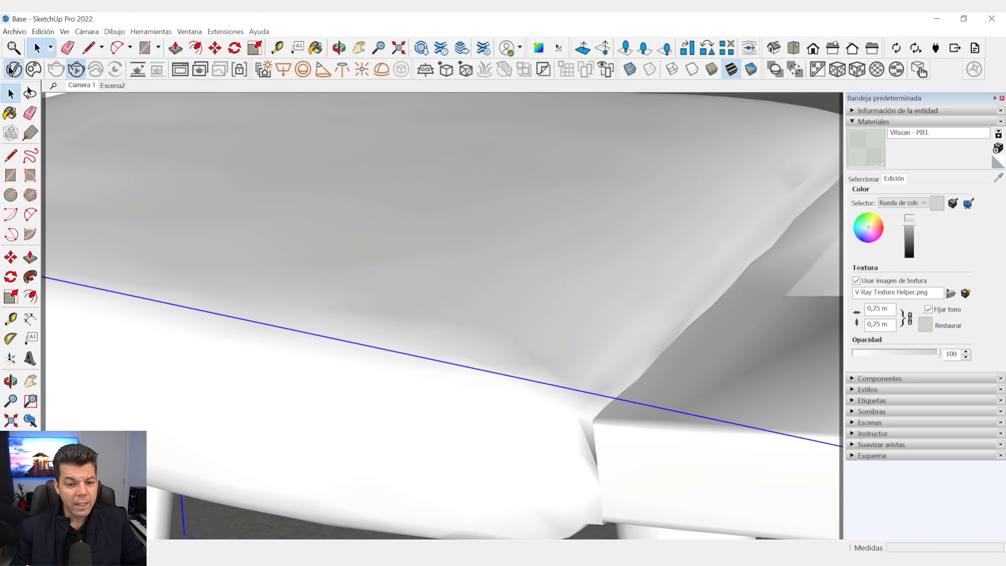
{"action": "left_click_drag", "start_coordinate": [189, 133], "coordinate": [376, 56]}
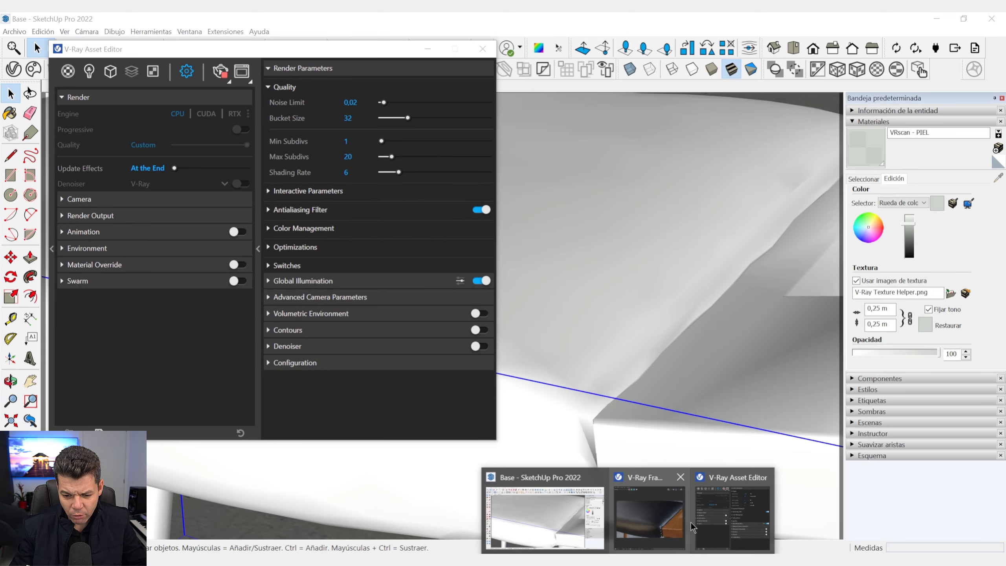
{"action": "left_click", "coordinate": [664, 506]}
{"action": "left_click", "coordinate": [395, 462]}
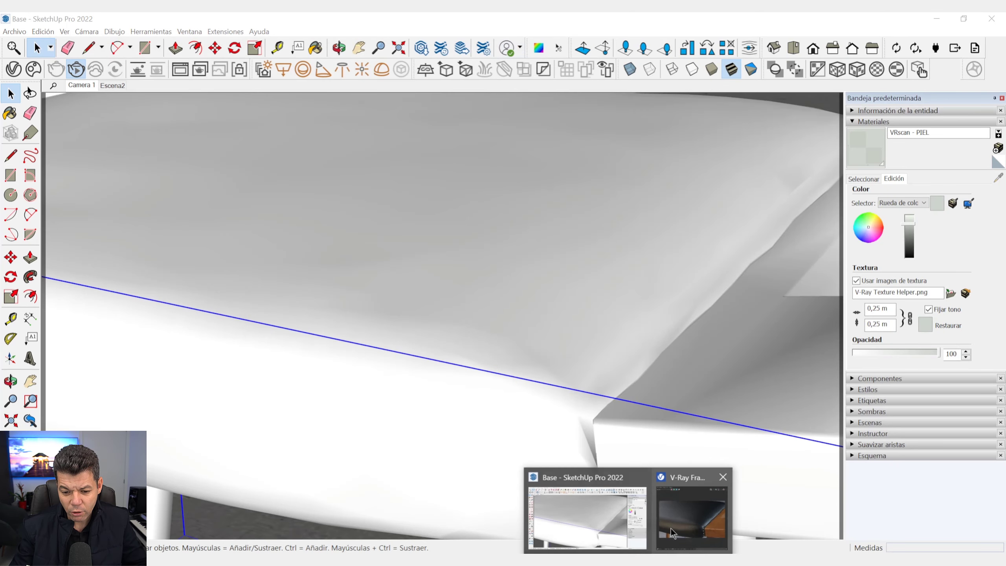
Start a fresh Frame Buffer render of the seat close-up, then stop it
{"action": "left_click", "coordinate": [690, 516]}
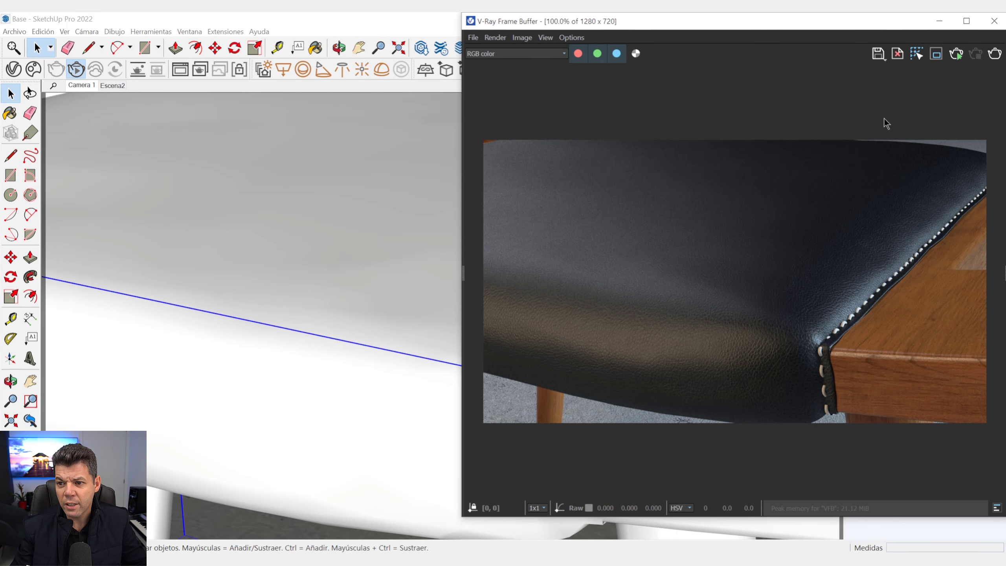
{"action": "left_click", "coordinate": [956, 53]}
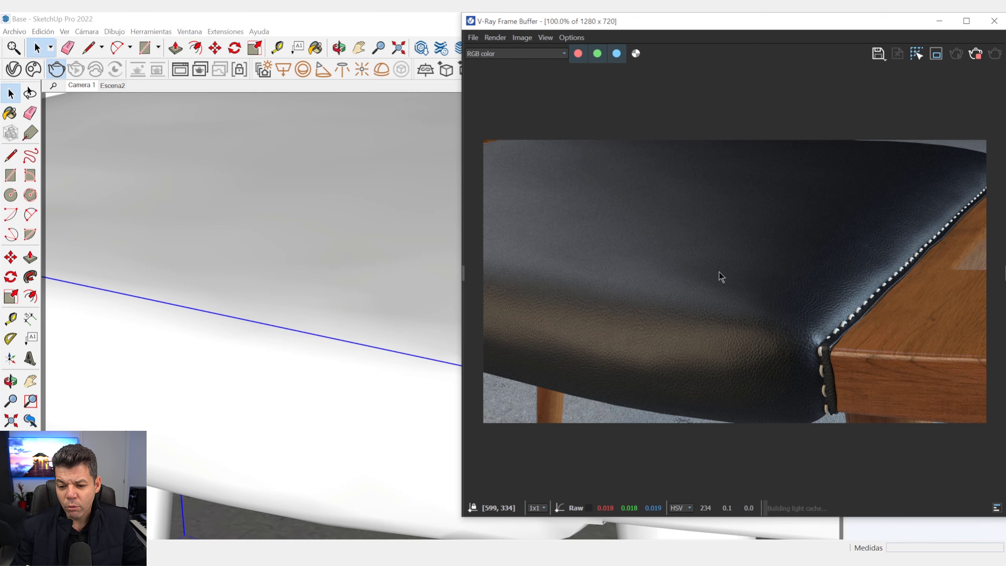
{"action": "left_click", "coordinate": [318, 259]}
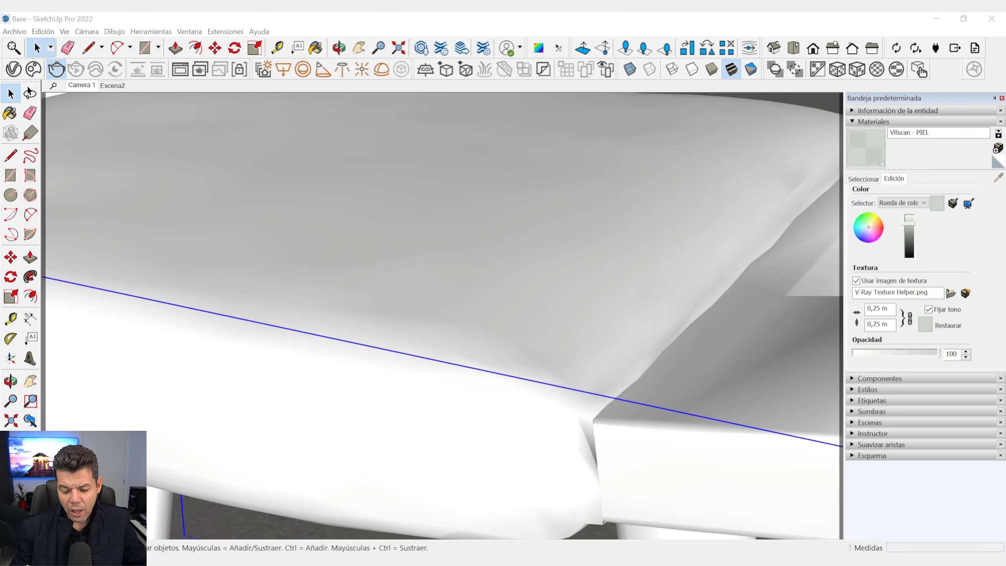
{"action": "left_click", "coordinate": [679, 516]}
{"action": "left_click", "coordinate": [975, 53]}
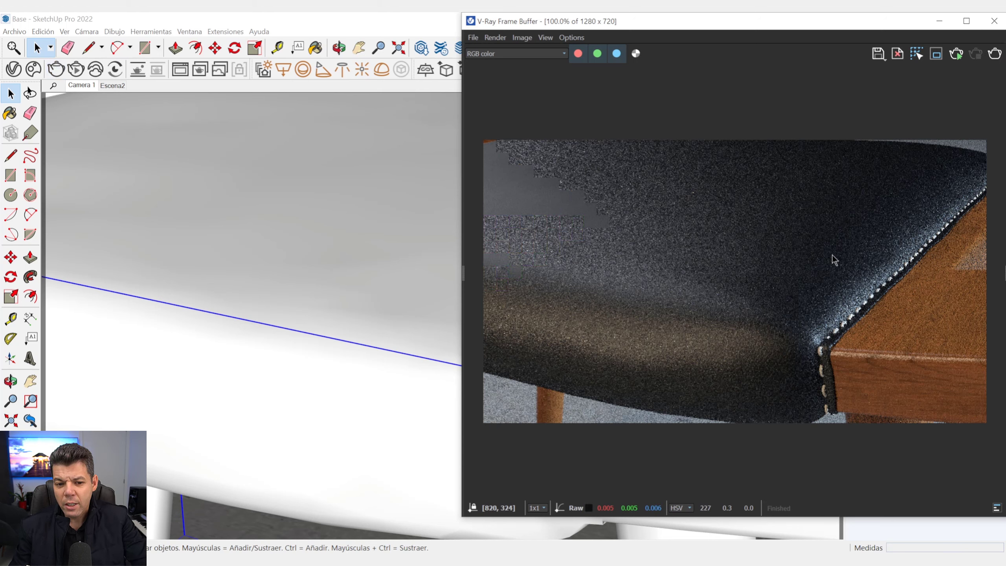
Clear and close the Frame Buffer, snapping SketchUp left with the tray collapsed
{"action": "left_click", "coordinate": [898, 56]}
{"action": "left_click", "coordinate": [477, 294]}
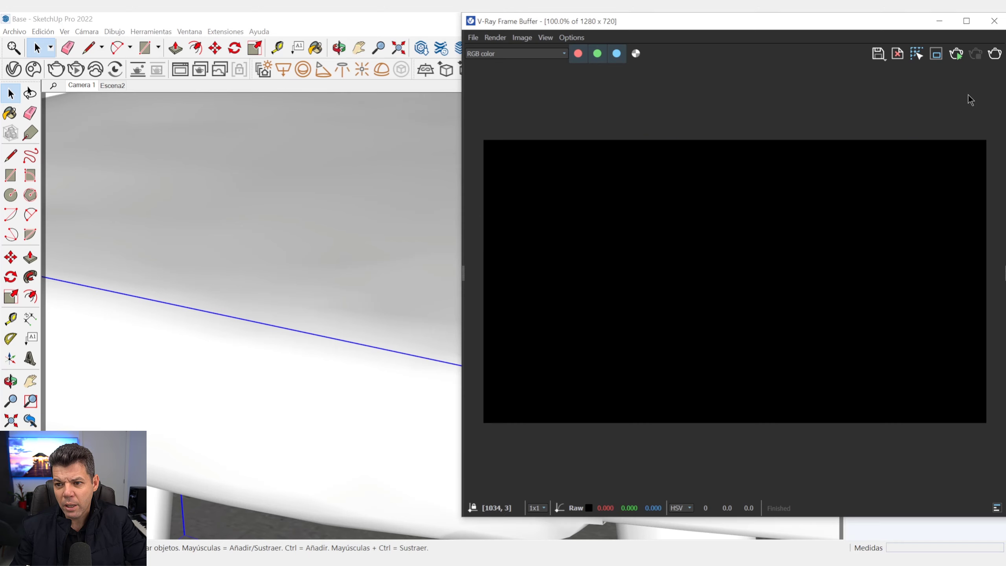
{"action": "left_click", "coordinate": [995, 22]}
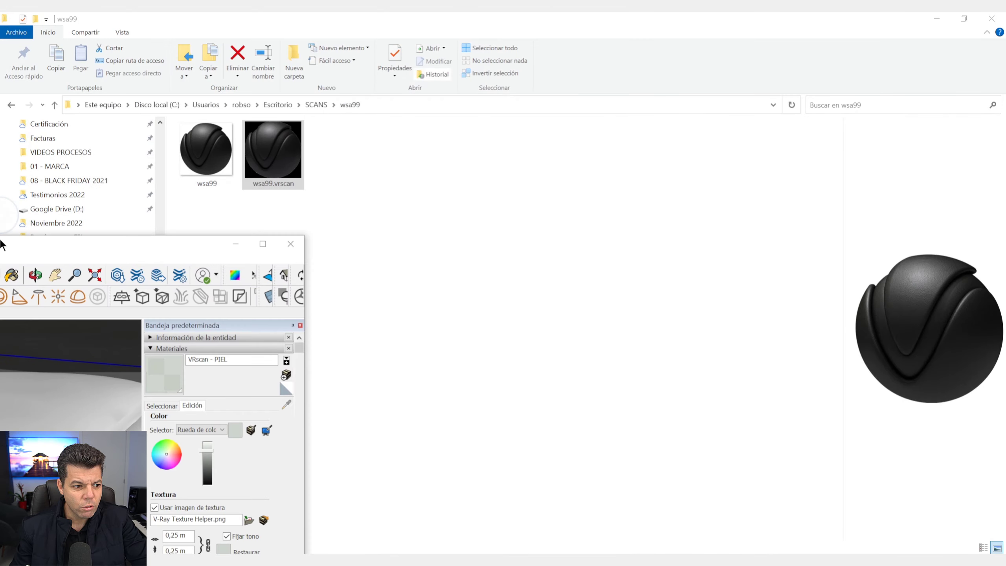
{"action": "left_click_drag", "start_coordinate": [701, 17], "coordinate": [1, 237]}
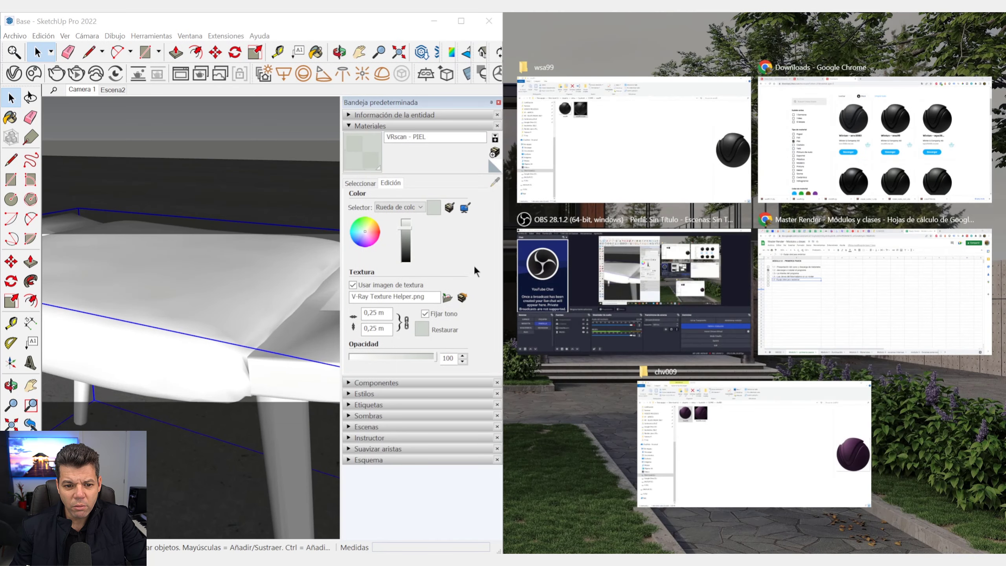
{"action": "left_click", "coordinate": [491, 103]}
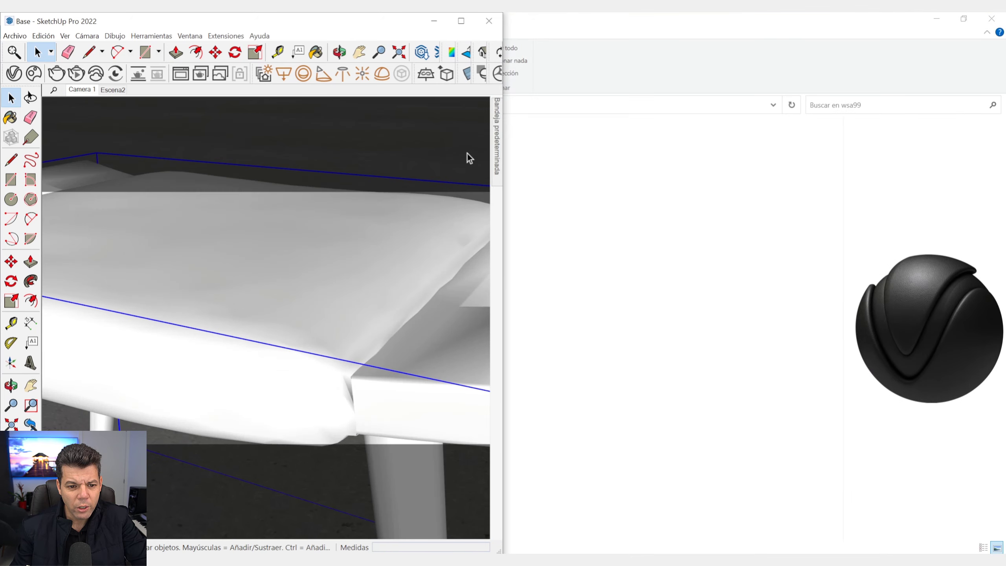
Start the interactive render, maximise SketchUp and reopen the V-Ray Asset Editor
{"action": "left_click", "coordinate": [77, 73]}
{"action": "left_click", "coordinate": [400, 138]}
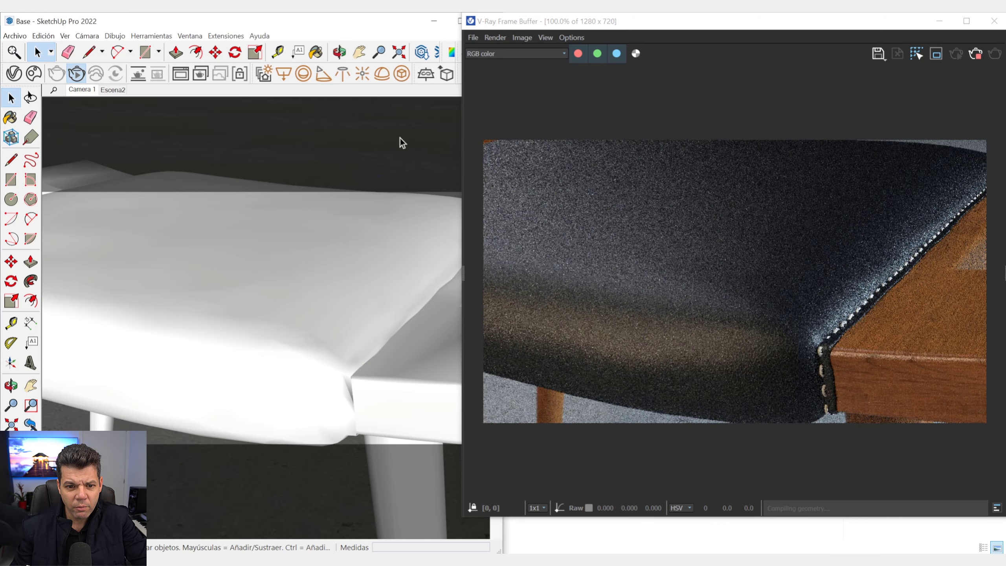
{"action": "double_click", "coordinate": [392, 22]}
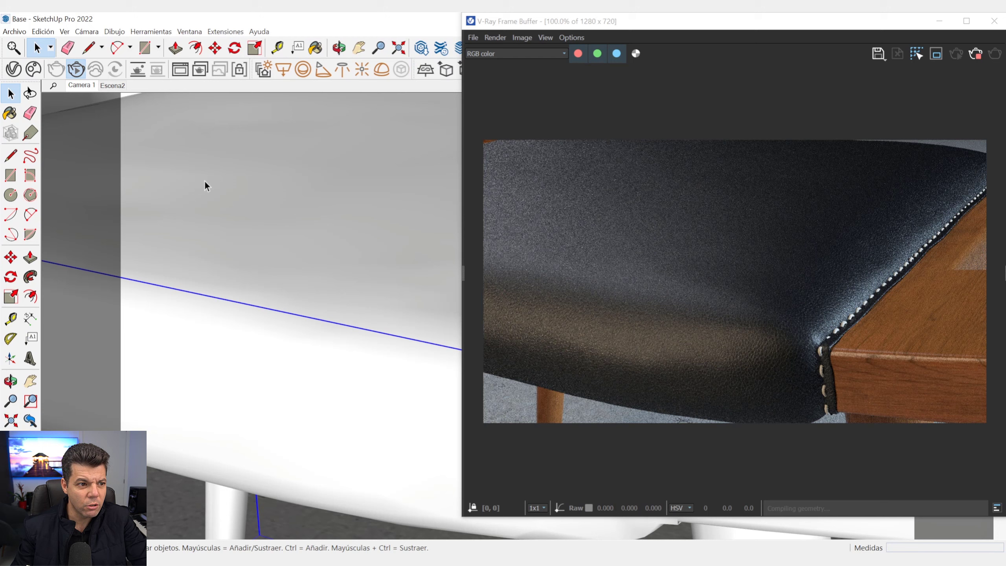
{"action": "left_click", "coordinate": [13, 69]}
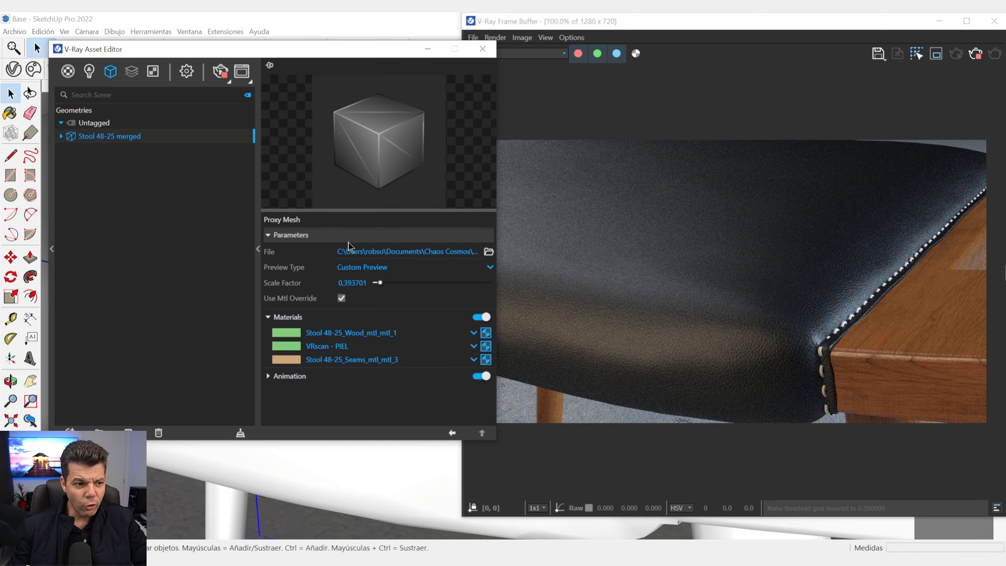
Show the scene materials list and select the VRscan - PIEL leather material
{"action": "left_click", "coordinate": [68, 72]}
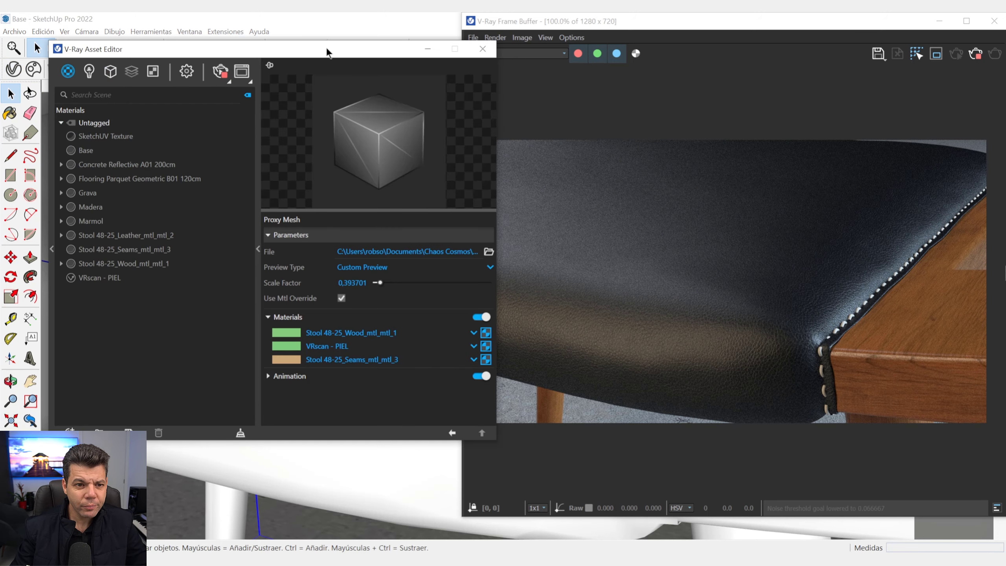
{"action": "left_click_drag", "start_coordinate": [326, 47], "coordinate": [305, 27]}
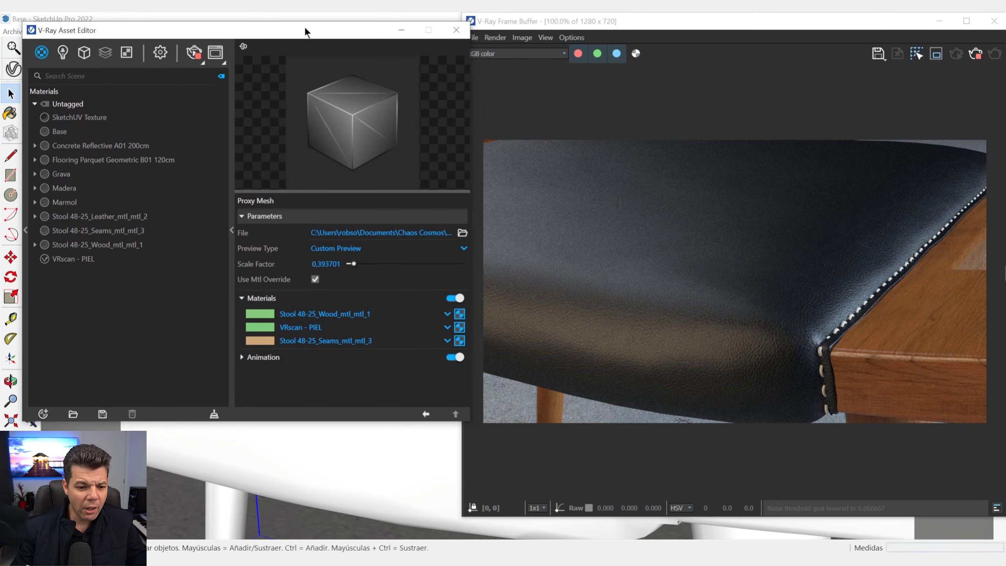
{"action": "left_click", "coordinate": [81, 260]}
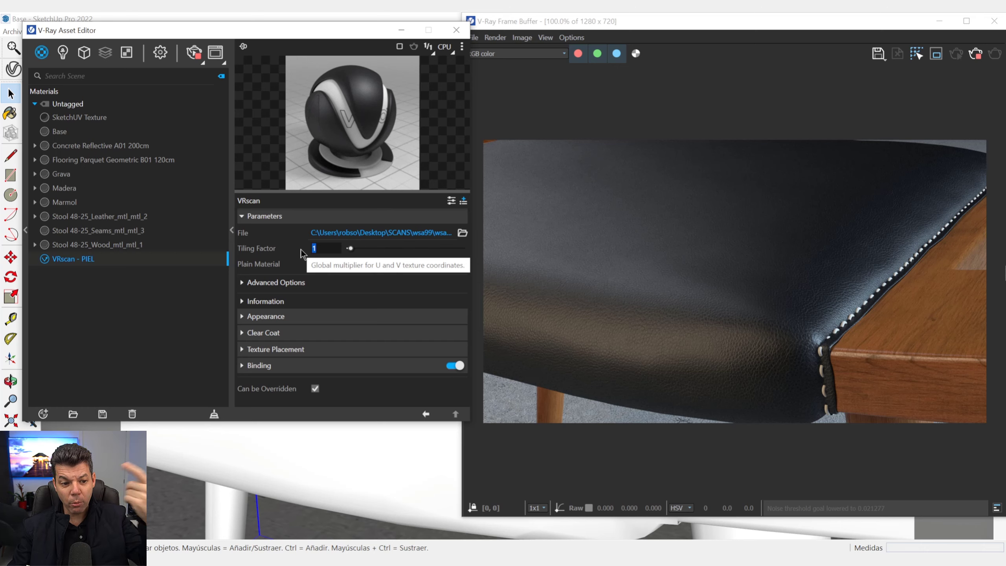
Try tiling factors 2 and 0.5, settle on 0.7, and expand Advanced Options
{"action": "type", "text": "2"}
{"action": "key", "text": "Return"}
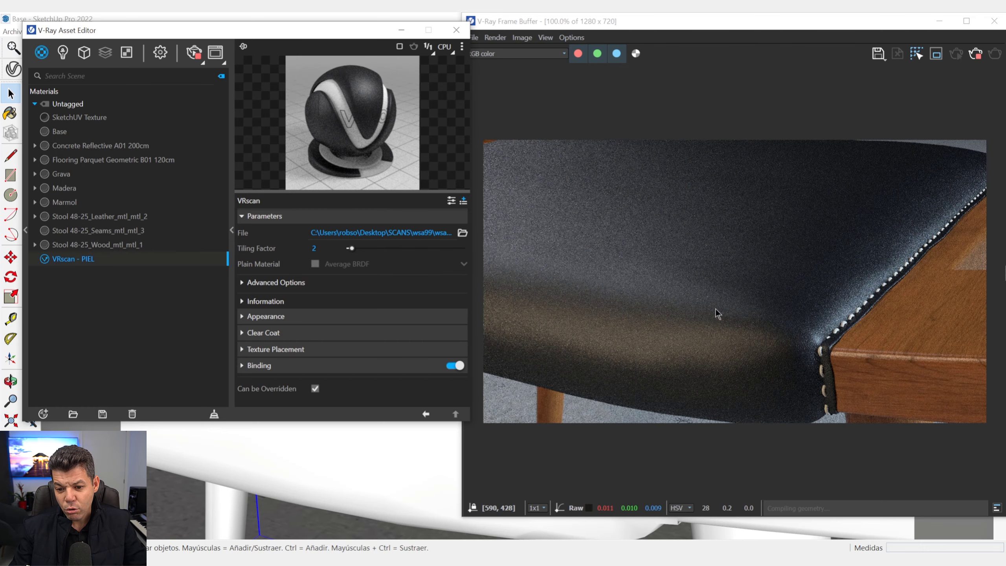
{"action": "double_click", "coordinate": [314, 248]}
{"action": "type", "text": "0,5"}
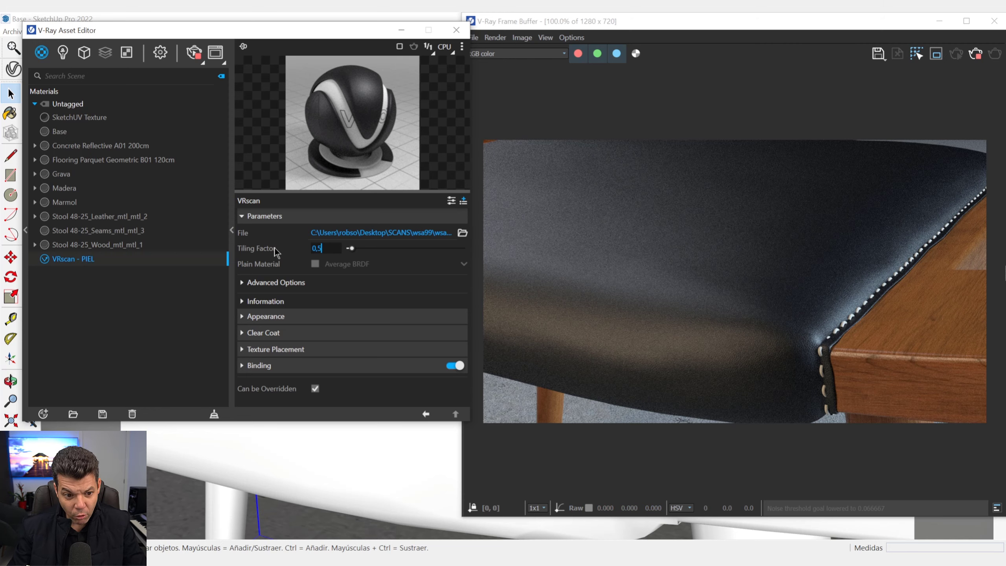
{"action": "type", "text": "0.7"}
{"action": "key", "text": "Return"}
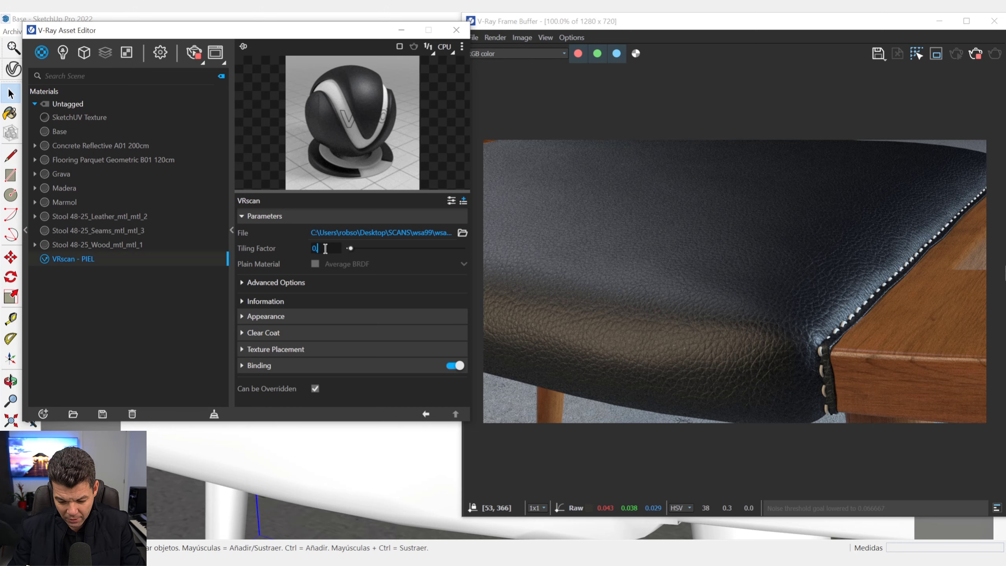
{"action": "type", "text": "0,7"}
{"action": "key", "text": "Return"}
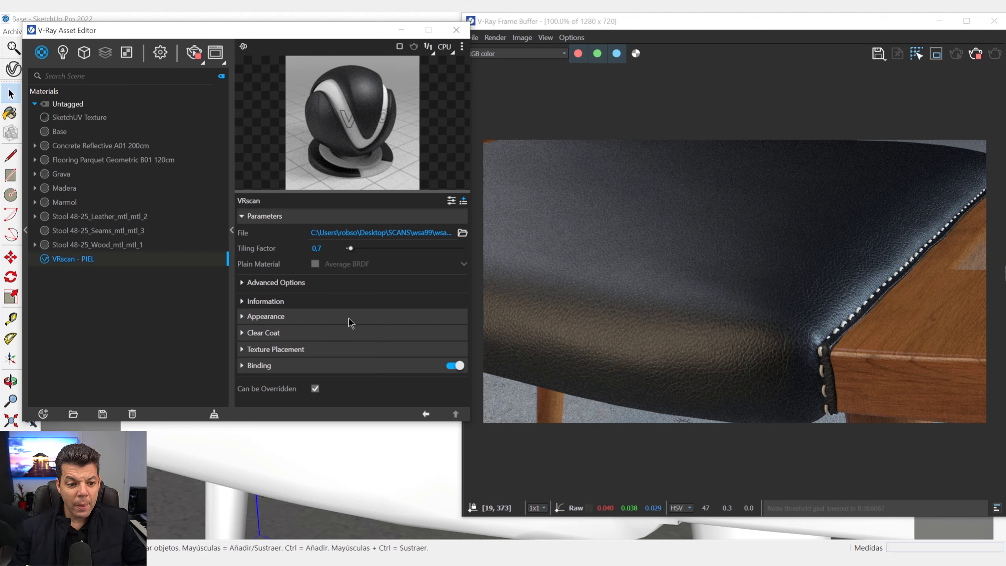
{"action": "left_click", "coordinate": [293, 283]}
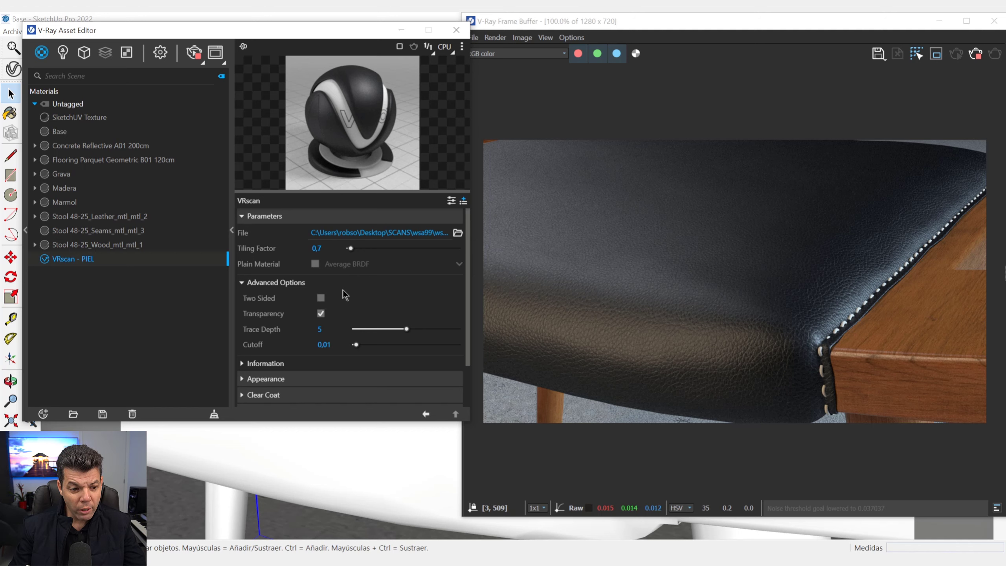
Expand the leather's Information and Appearance rollouts and enlarge the settings panel
{"action": "scroll", "coordinate": [345, 294], "scroll_direction": "down", "scroll_amount": 2}
{"action": "left_click", "coordinate": [284, 316]}
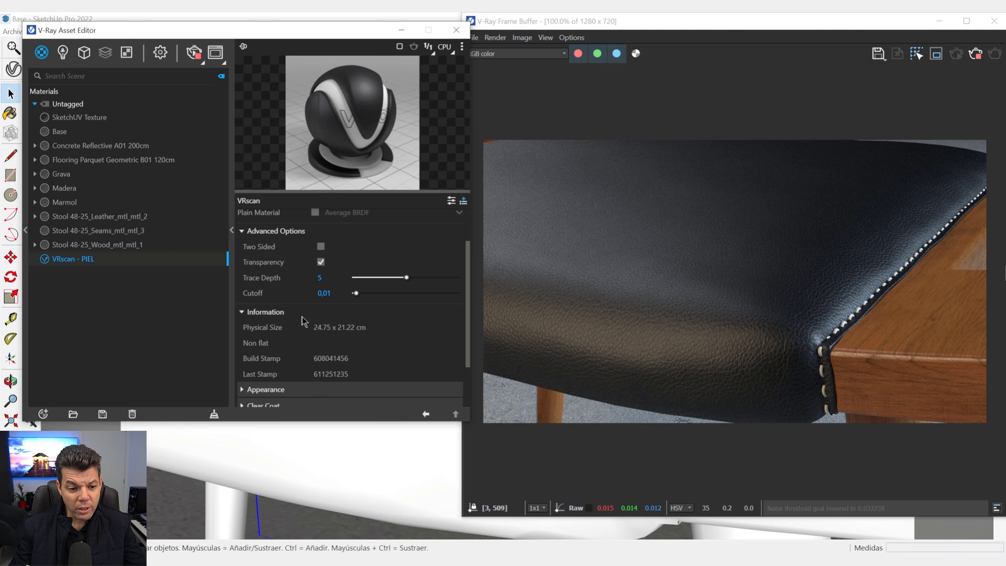
{"action": "scroll", "coordinate": [341, 329], "scroll_direction": "down", "scroll_amount": 2}
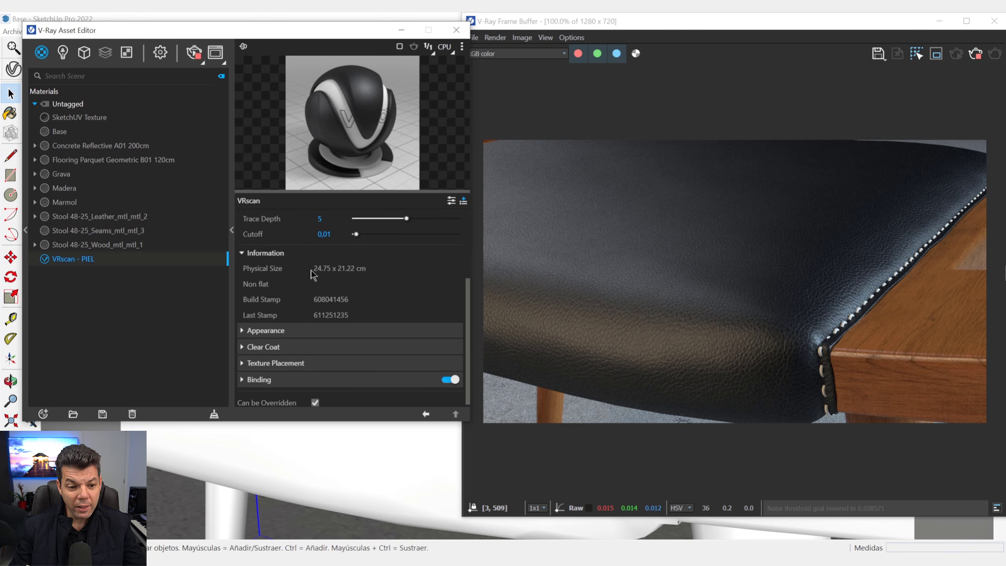
{"action": "left_click", "coordinate": [304, 331]}
{"action": "scroll", "coordinate": [306, 332], "scroll_direction": "down", "scroll_amount": 4}
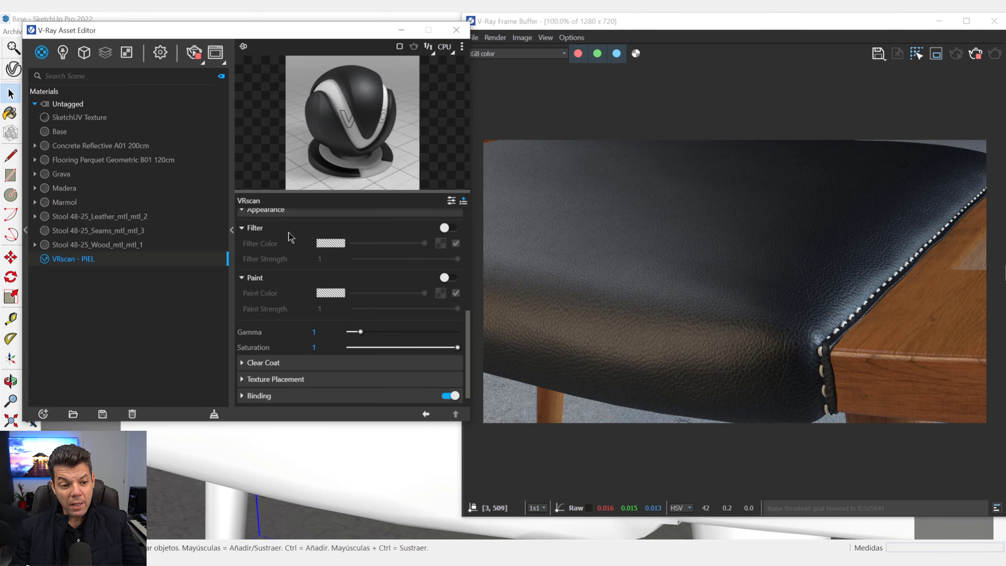
{"action": "scroll", "coordinate": [287, 252], "scroll_direction": "up", "scroll_amount": 2}
{"action": "scroll", "coordinate": [287, 252], "scroll_direction": "down", "scroll_amount": 2}
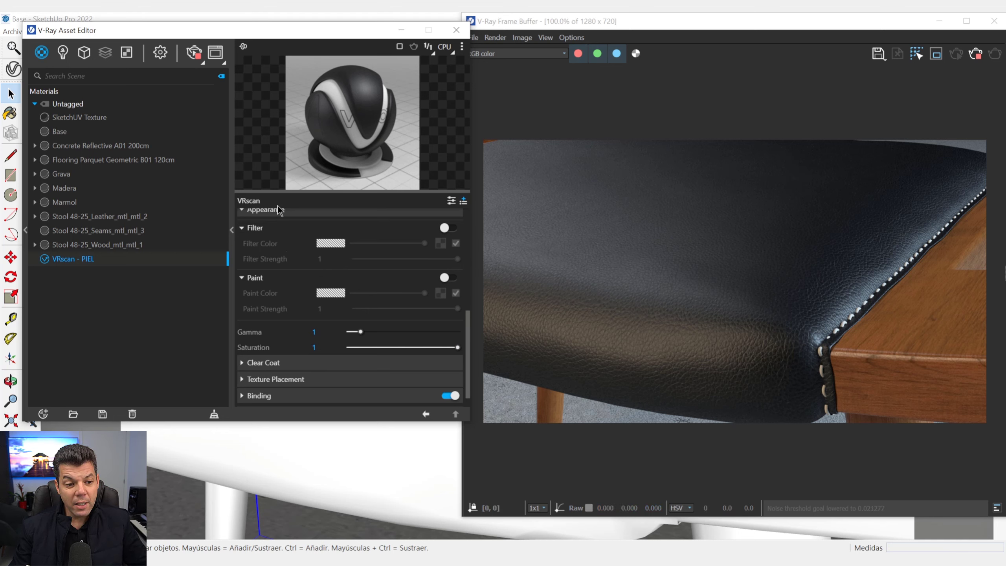
{"action": "left_click_drag", "start_coordinate": [288, 190], "coordinate": [288, 155]}
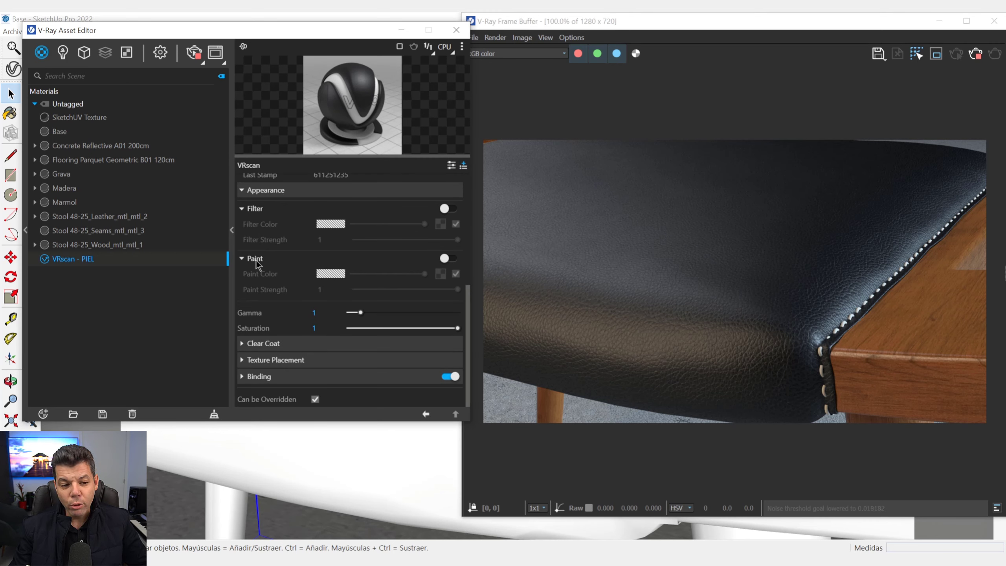
Enable Paint on the leather and pick an initial dark brown paint colour
{"action": "left_click", "coordinate": [449, 259]}
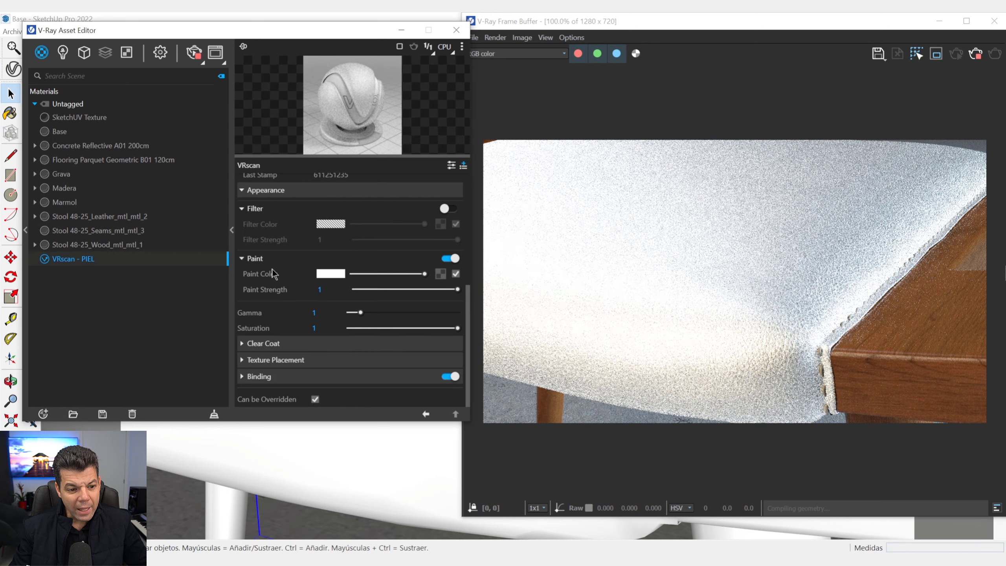
{"action": "left_click", "coordinate": [331, 274]}
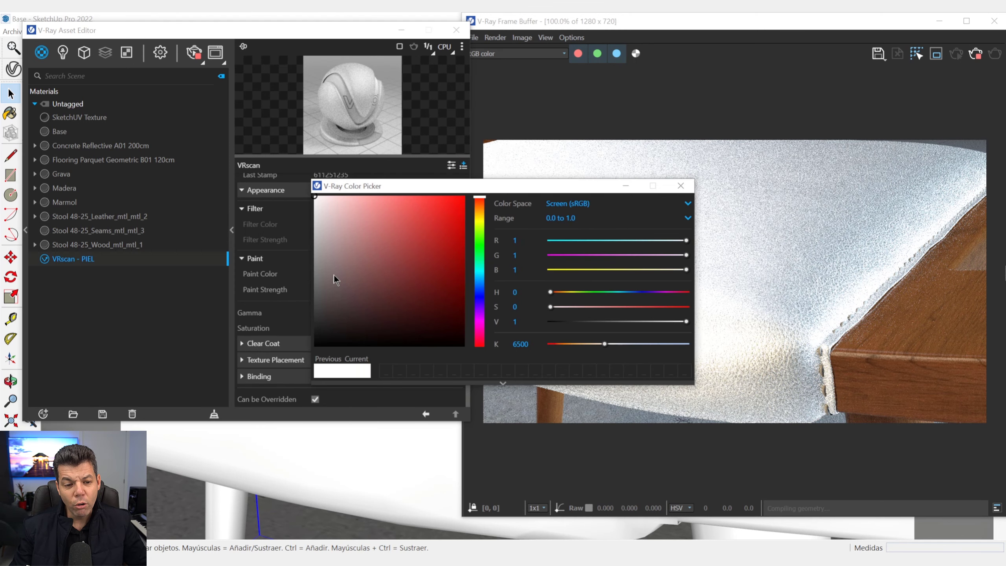
{"action": "left_click", "coordinate": [482, 208]}
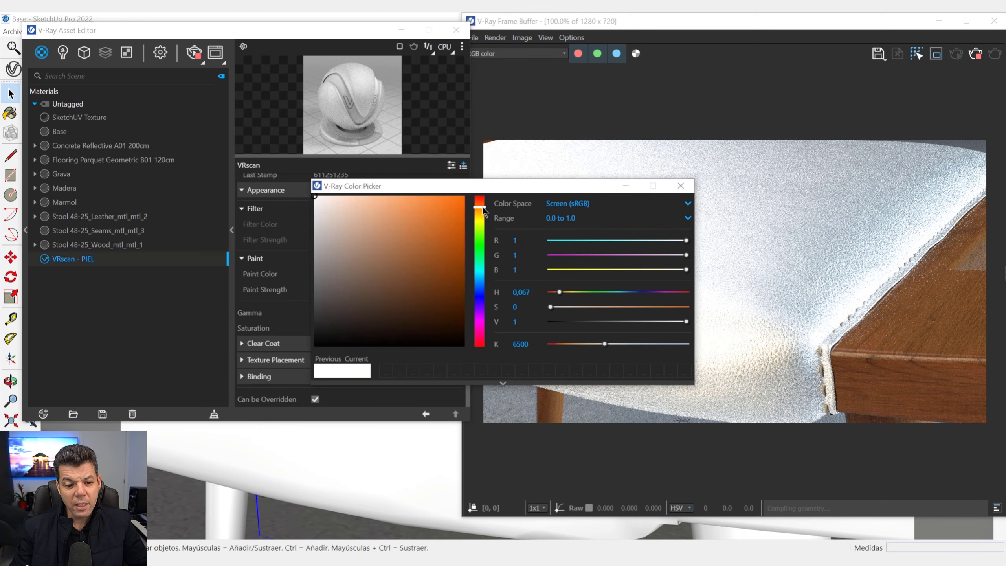
{"action": "left_click", "coordinate": [443, 299]}
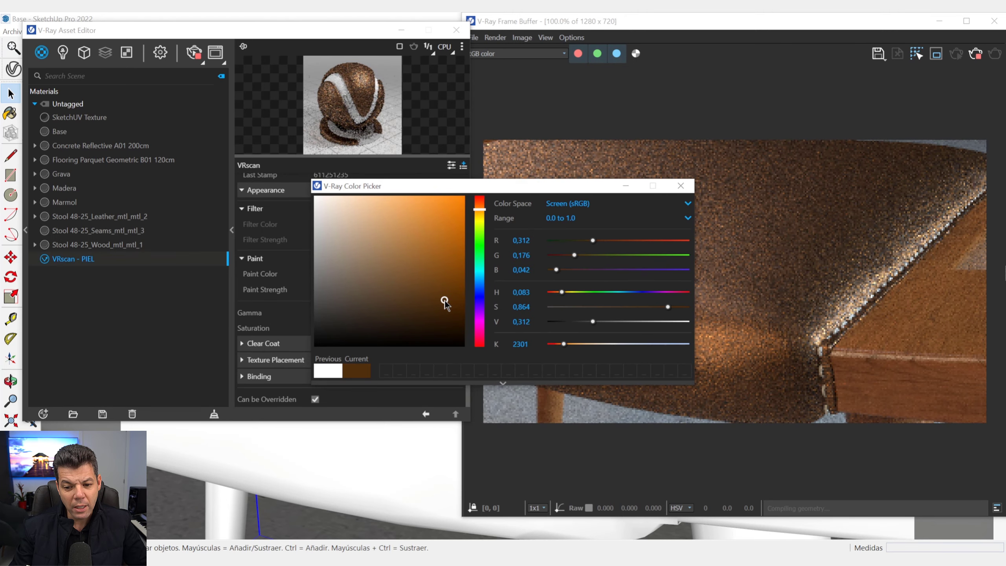
{"action": "left_click_drag", "start_coordinate": [444, 300], "coordinate": [445, 310]}
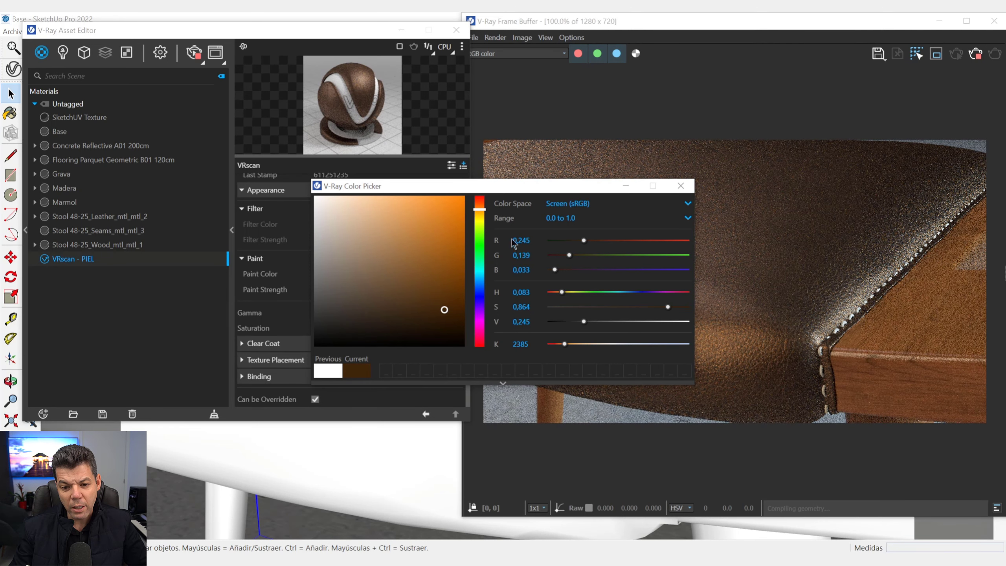
{"action": "mouse_move", "coordinate": [552, 187]}
{"action": "left_mouse_down"}
{"action": "mouse_move", "coordinate": [455, 279]}
{"action": "mouse_move", "coordinate": [430, 384]}
{"action": "mouse_move", "coordinate": [482, 127]}
{"action": "left_mouse_up"}
Refine the paint colour to a dark reddish brown (H 0.052, S 0.692, V 0.206)
{"action": "mouse_move", "coordinate": [376, 250]}
{"action": "left_mouse_down"}
{"action": "mouse_move", "coordinate": [363, 271]}
{"action": "mouse_move", "coordinate": [349, 257]}
{"action": "left_mouse_up"}
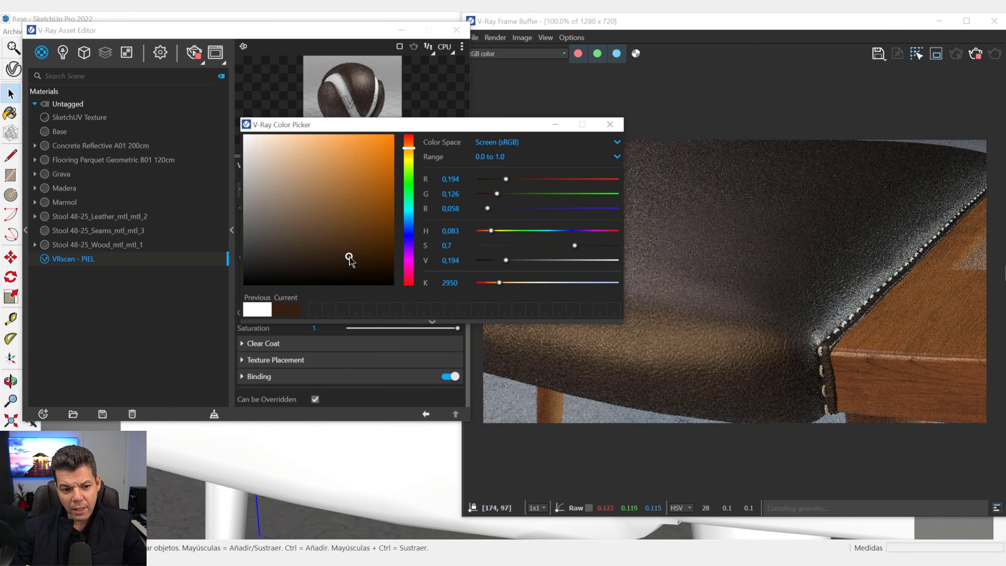
{"action": "left_click_drag", "start_coordinate": [358, 255], "coordinate": [334, 252]}
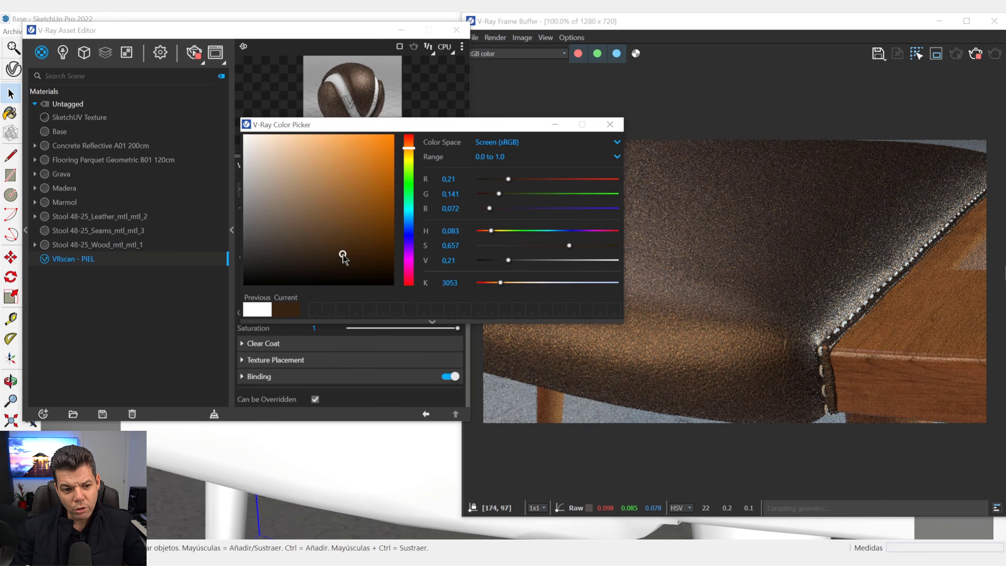
{"action": "left_click_drag", "start_coordinate": [408, 151], "coordinate": [402, 145]}
{"action": "left_click", "coordinate": [352, 249]}
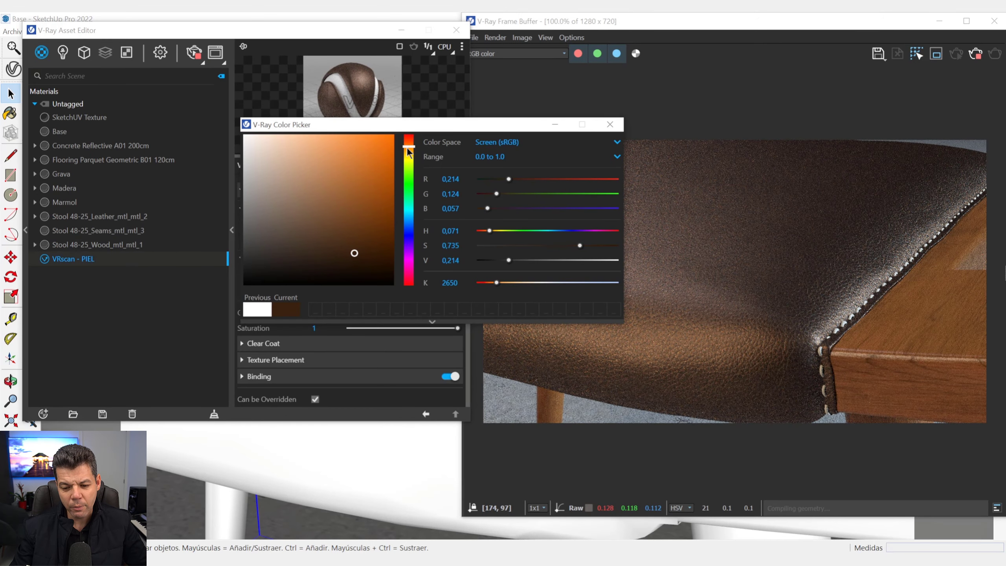
{"action": "left_click_drag", "start_coordinate": [408, 151], "coordinate": [406, 146]}
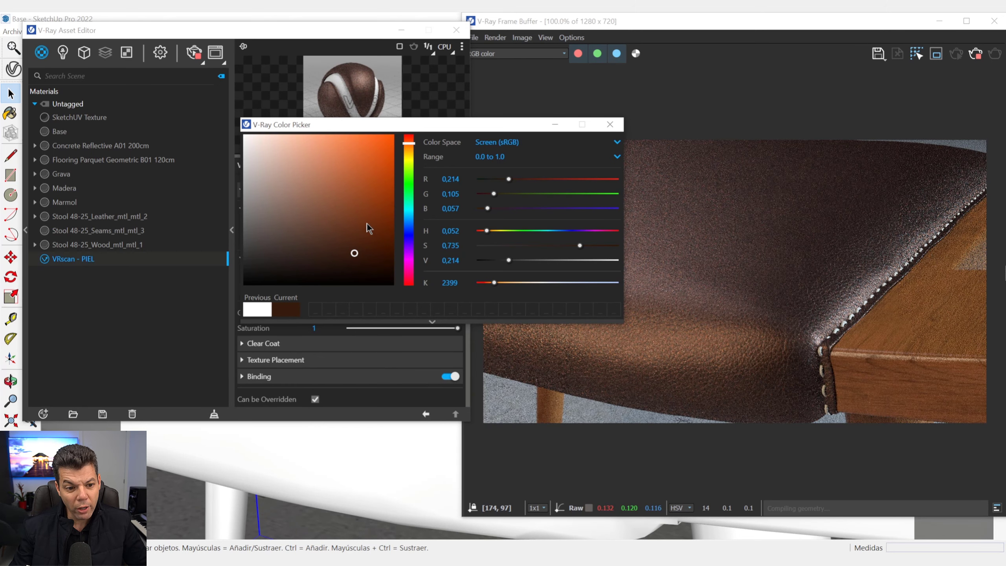
{"action": "left_click_drag", "start_coordinate": [354, 253], "coordinate": [348, 254]}
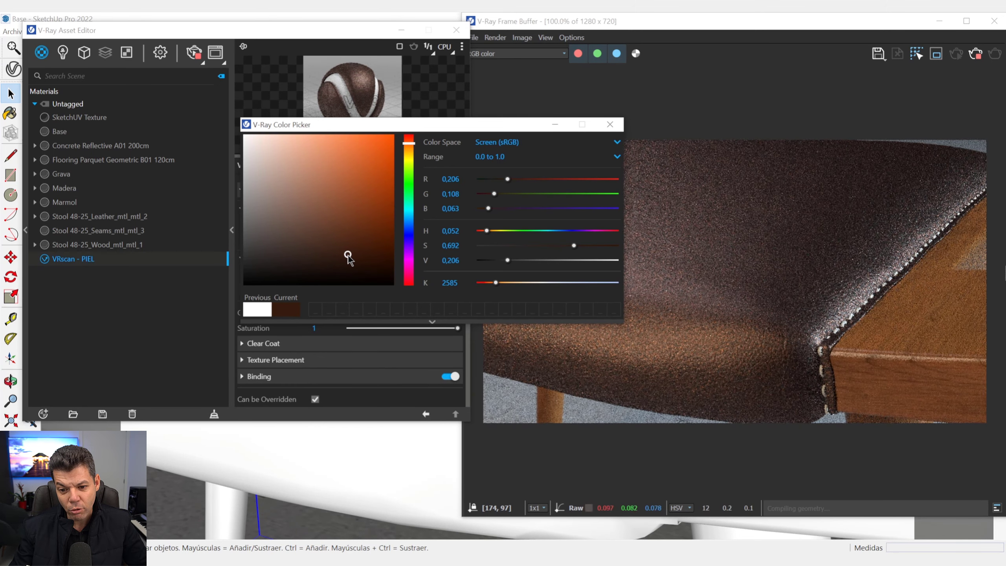
{"action": "left_click_drag", "start_coordinate": [464, 121], "coordinate": [282, 39]}
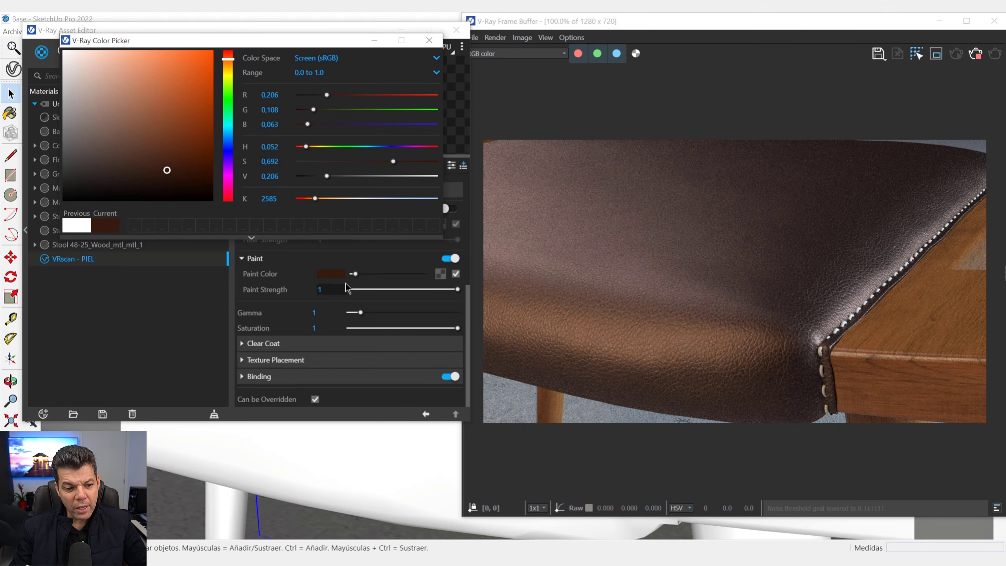
Close the colour picker and set the leather's Paint Strength to 0.51
{"action": "left_click", "coordinate": [440, 42]}
{"action": "mouse_move", "coordinate": [458, 289]}
{"action": "left_mouse_down"}
{"action": "mouse_move", "coordinate": [349, 294]}
{"action": "mouse_move", "coordinate": [384, 289]}
{"action": "left_mouse_up"}
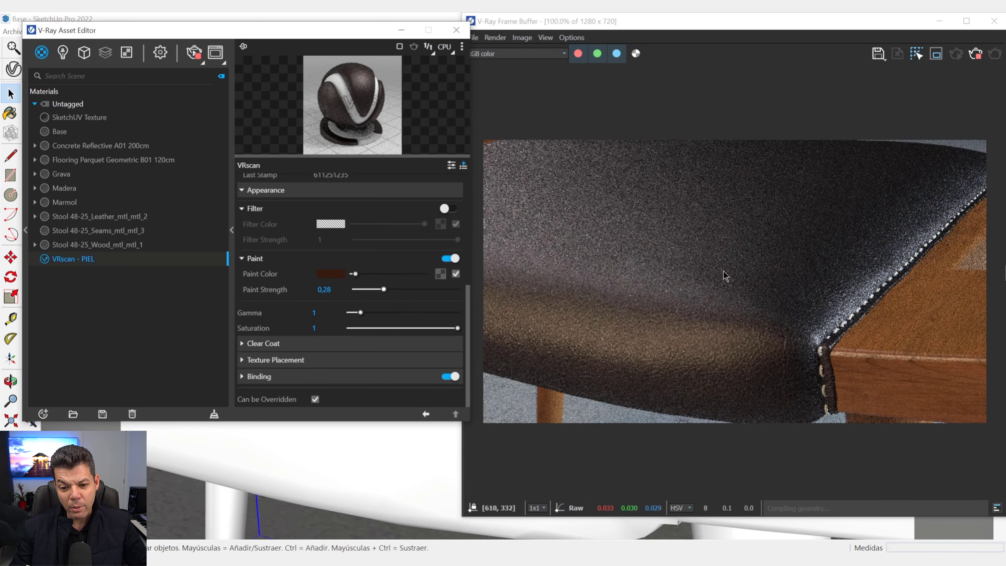
{"action": "left_click_drag", "start_coordinate": [387, 290], "coordinate": [408, 290]}
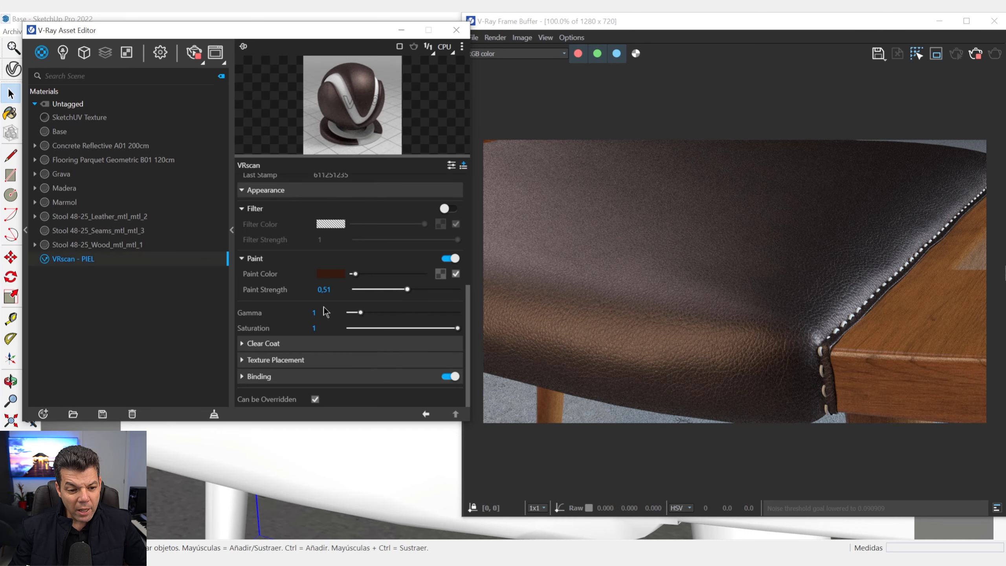
Review the Clear Coat and Texture Placement settings, then collapse the Parameters section
{"action": "left_click", "coordinate": [296, 344]}
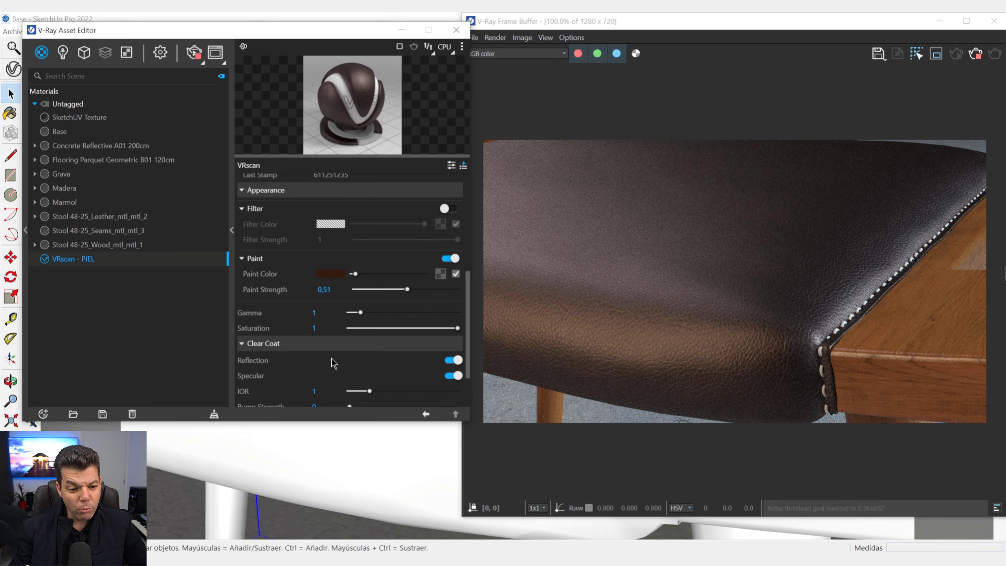
{"action": "scroll", "coordinate": [345, 362], "scroll_direction": "down", "scroll_amount": 3}
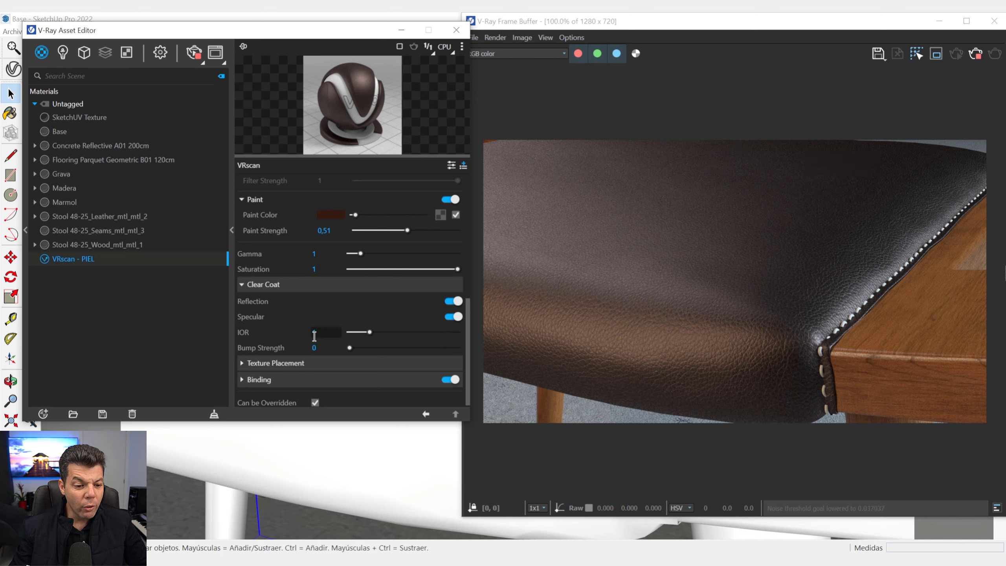
{"action": "left_click", "coordinate": [313, 363]}
{"action": "scroll", "coordinate": [314, 365], "scroll_direction": "down", "scroll_amount": 3}
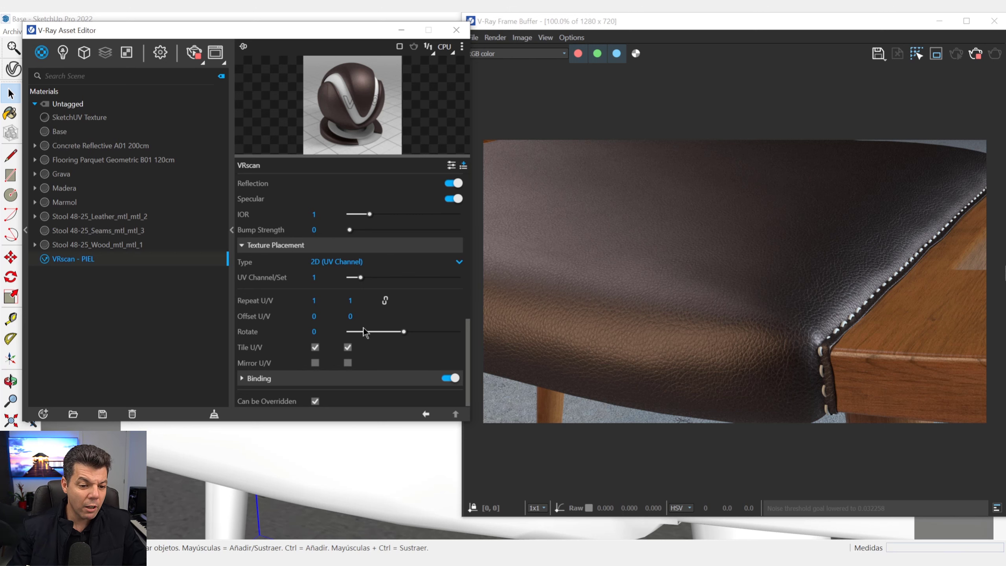
{"action": "scroll", "coordinate": [354, 255], "scroll_direction": "up", "scroll_amount": 2}
{"action": "scroll", "coordinate": [374, 303], "scroll_direction": "up", "scroll_amount": 2}
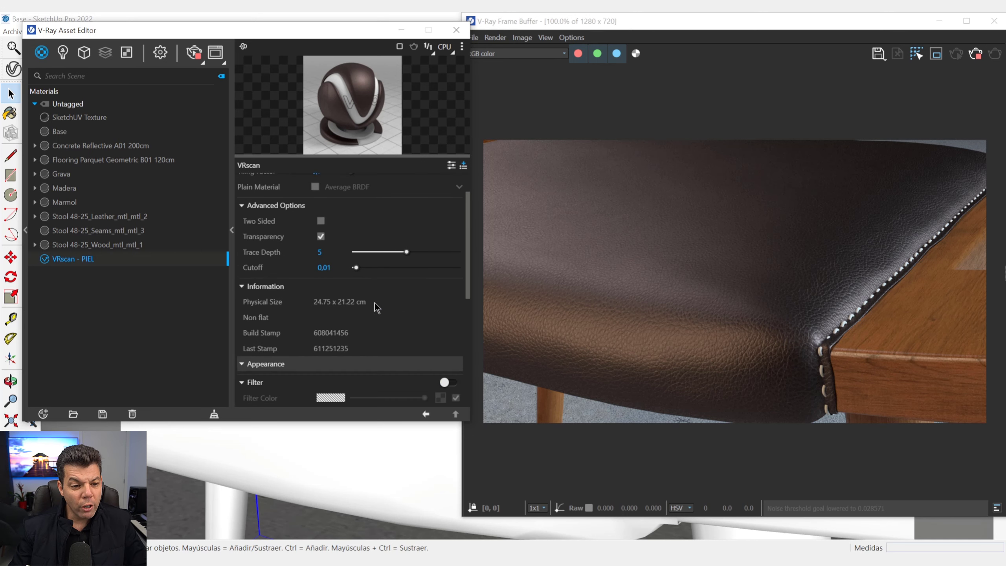
{"action": "scroll", "coordinate": [375, 307], "scroll_direction": "up", "scroll_amount": 2}
{"action": "left_click", "coordinate": [298, 182]}
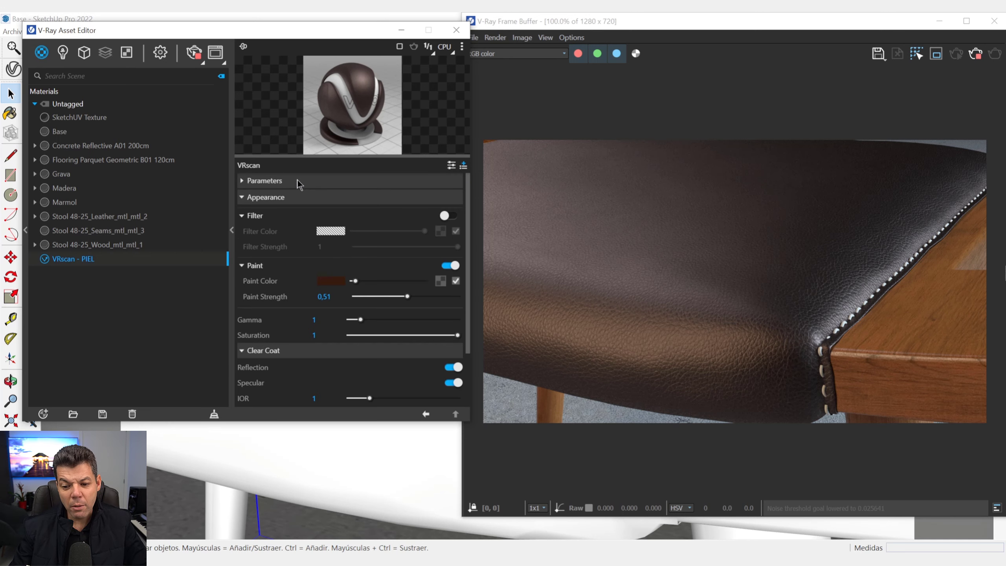
Close the Asset Editor, stop the interactive render and maximize the frame buffer
{"action": "left_click", "coordinate": [455, 31]}
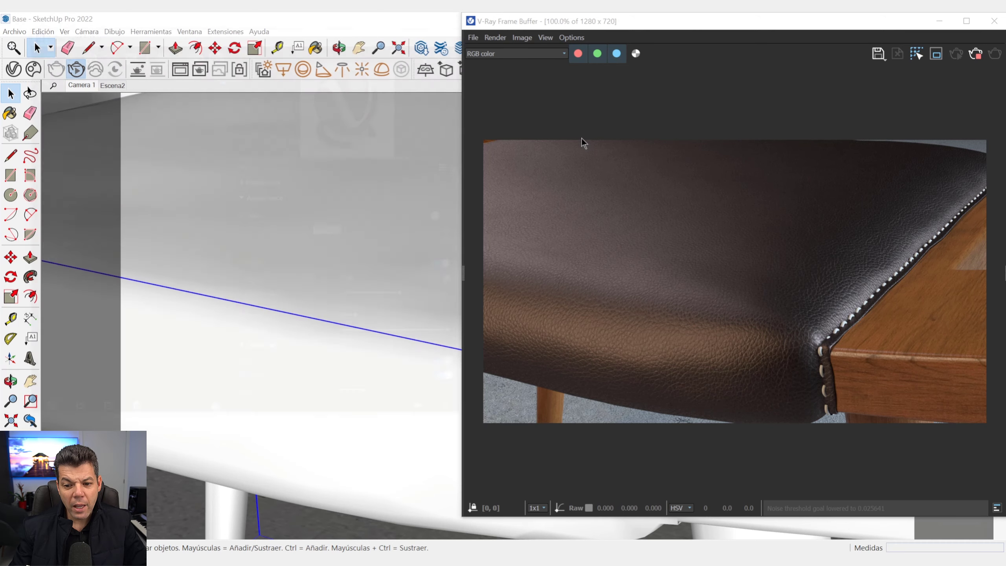
{"action": "left_click", "coordinate": [972, 55]}
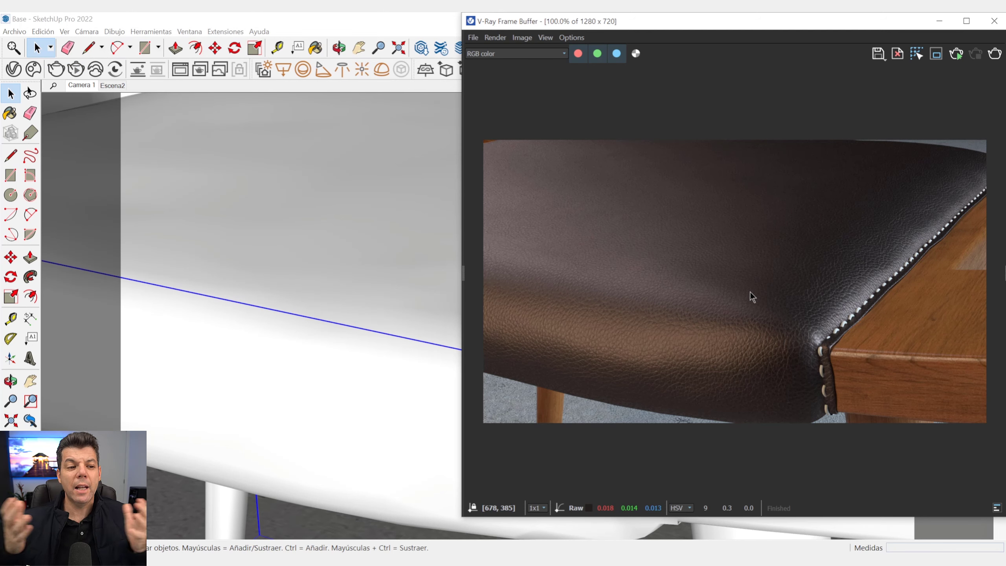
{"action": "left_click", "coordinate": [967, 20]}
Recall the earlier 3840x2160 full-stool render from History, then minimize the frame buffer
{"action": "left_click_drag", "start_coordinate": [5, 295], "coordinate": [45, 298]}
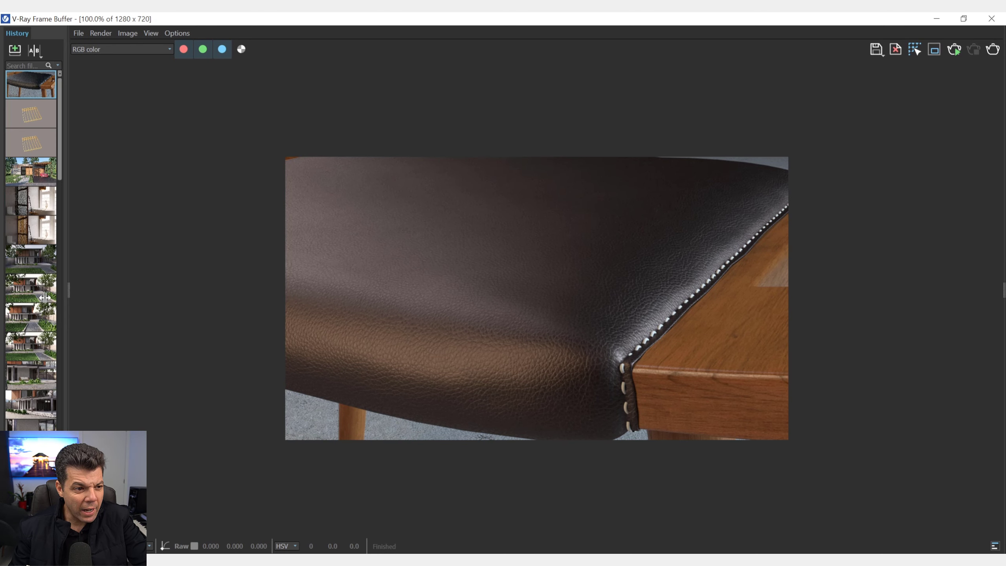
{"action": "double_click", "coordinate": [33, 93]}
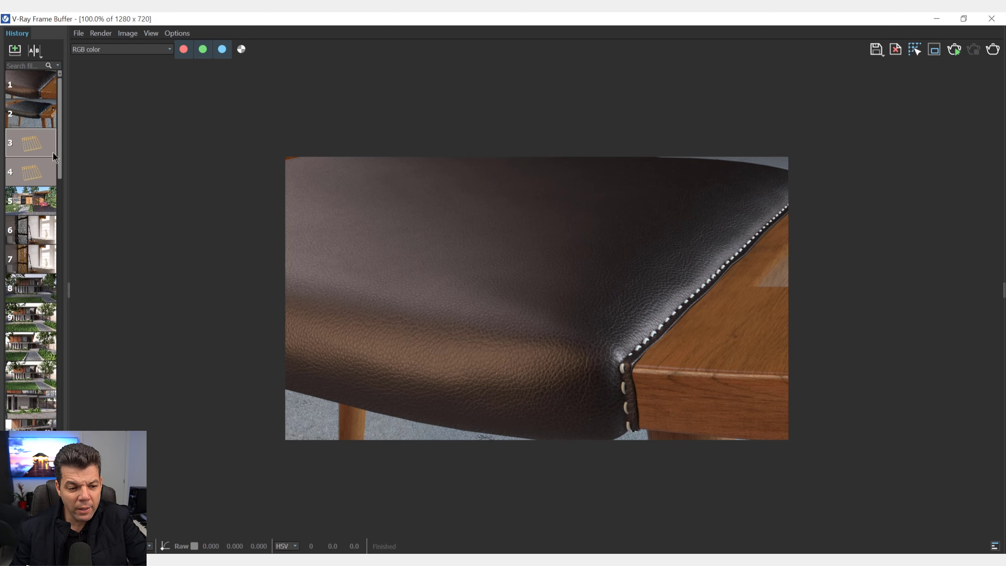
{"action": "left_click_drag", "start_coordinate": [73, 308], "coordinate": [27, 297]}
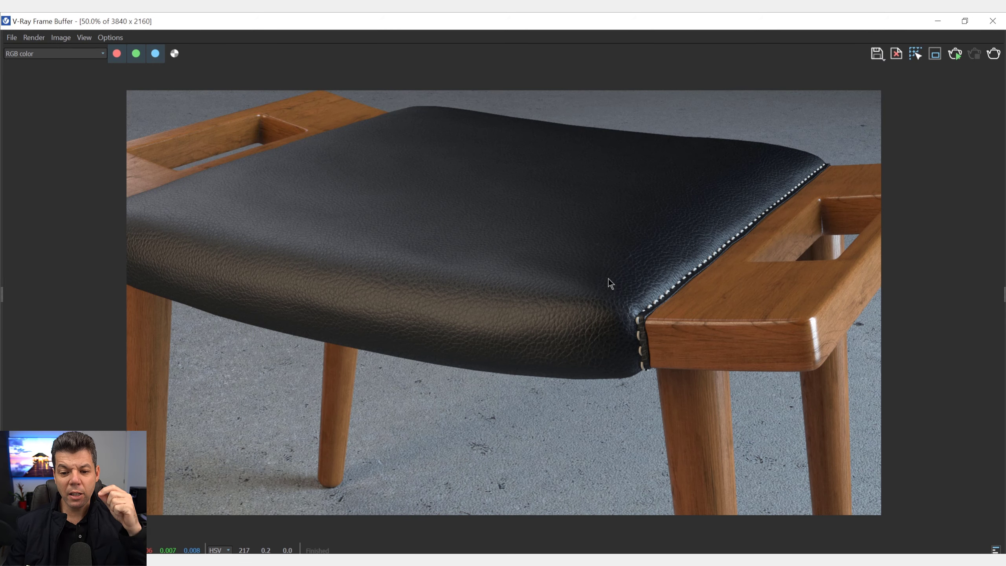
{"action": "left_click", "coordinate": [938, 28]}
{"action": "left_click", "coordinate": [937, 19]}
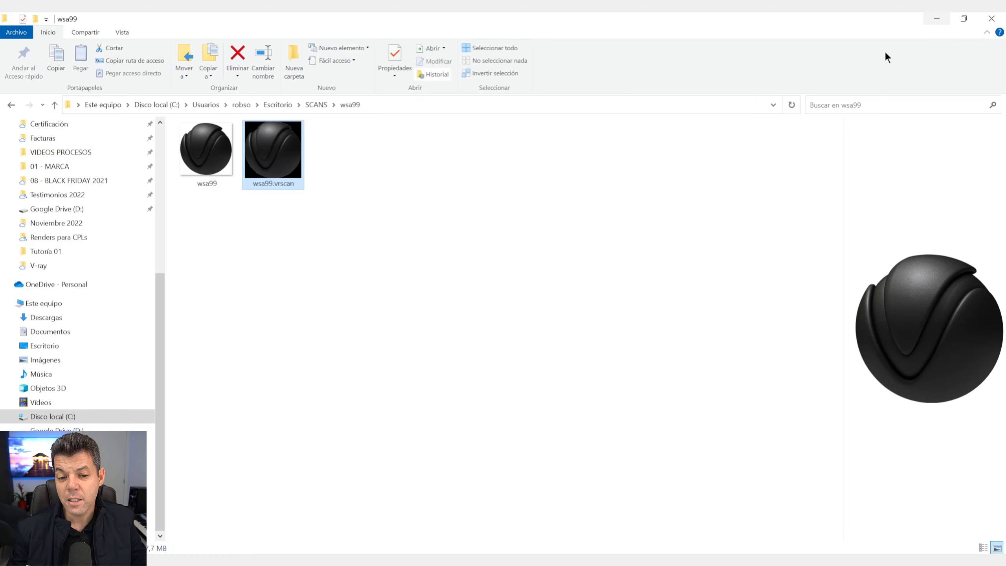